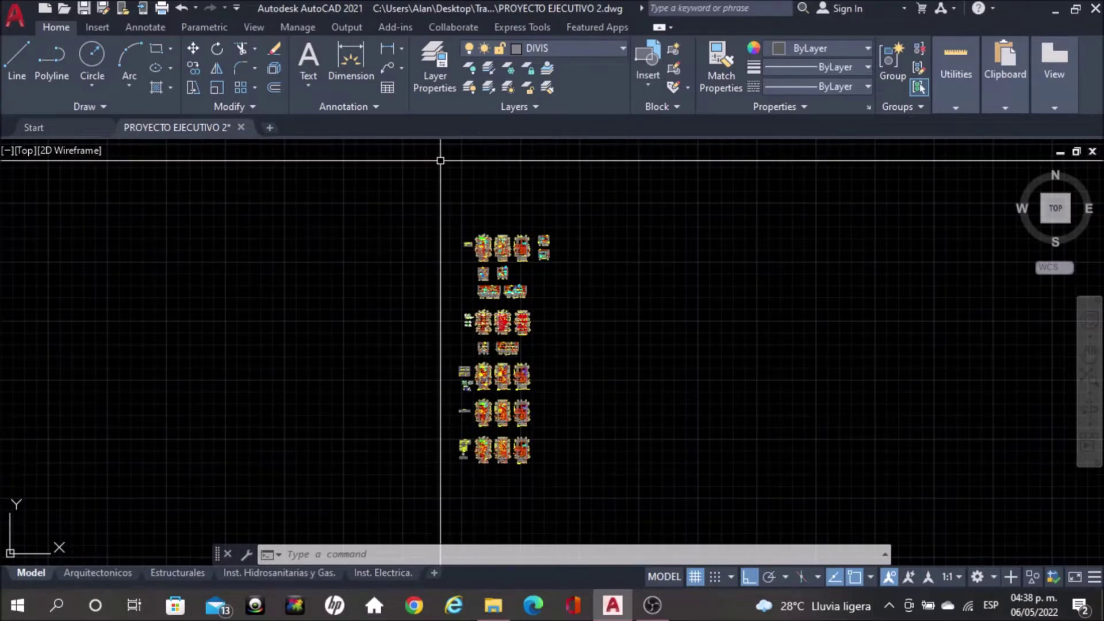
- Zoom in on the three floor plans, elevations and sections in model space
scroll(438, 155, "up", 2)
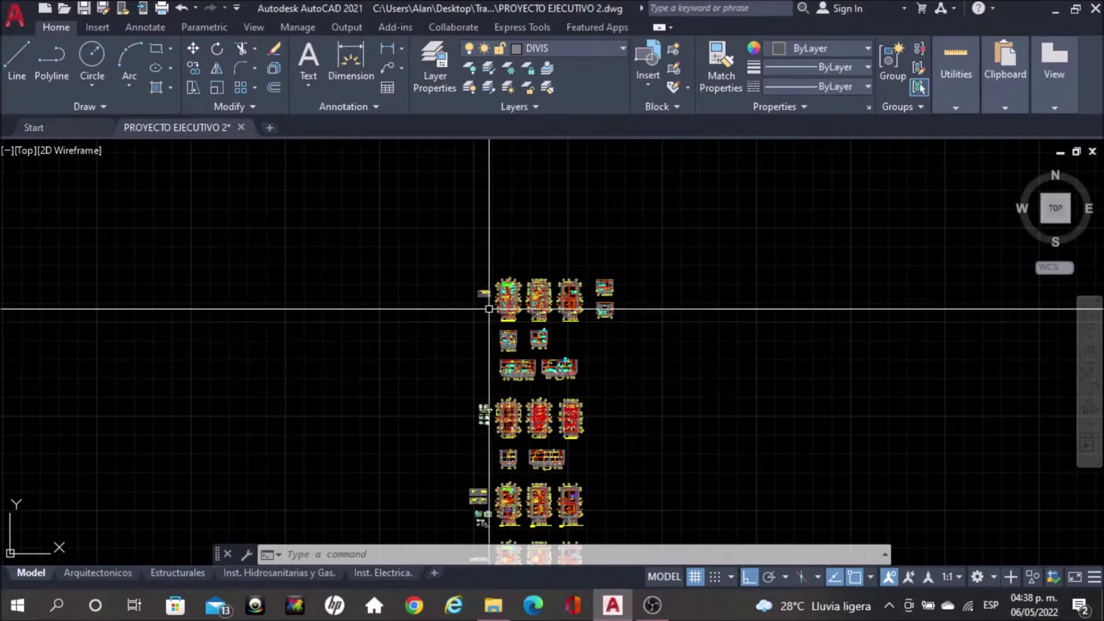
scroll(488, 302, "up", 2)
scroll(488, 272, "up", 4)
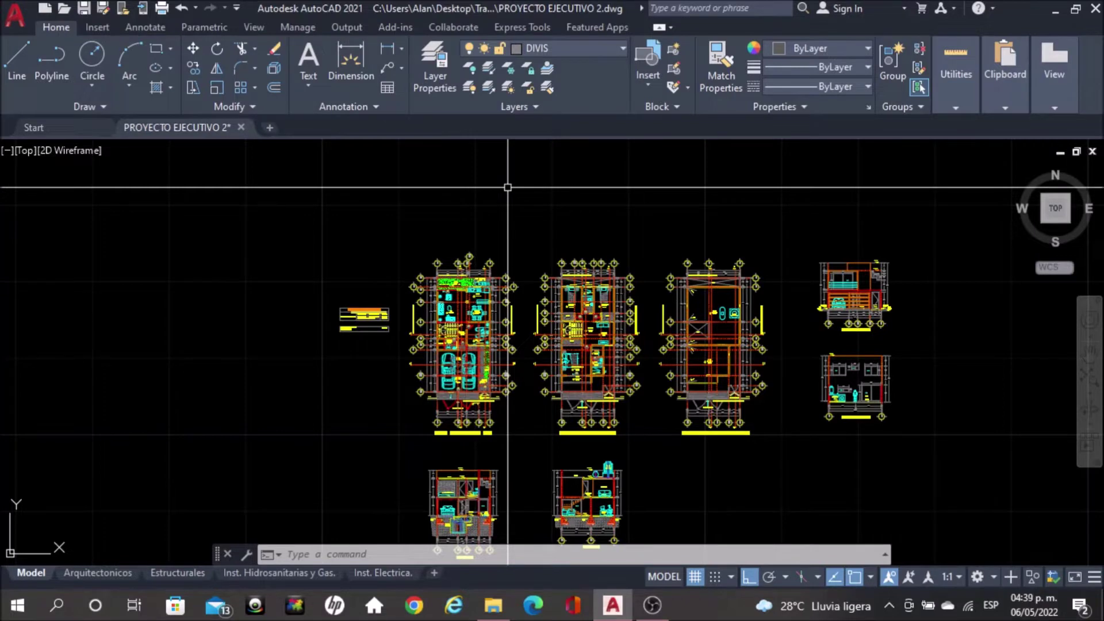
scroll(454, 388, "up", 2)
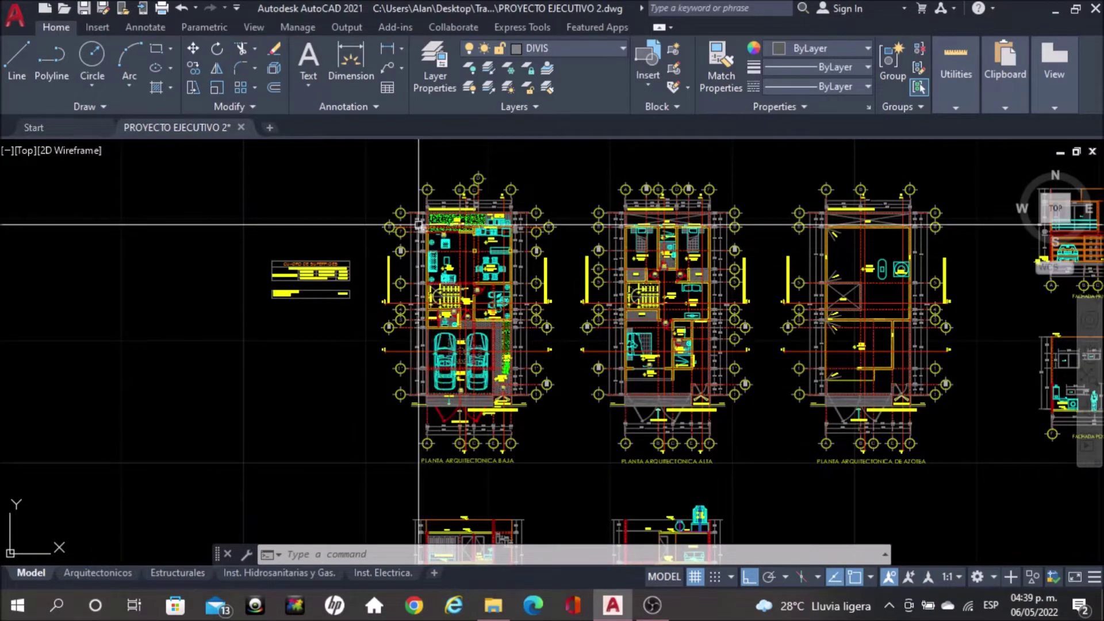
scroll(418, 225, "up", 2)
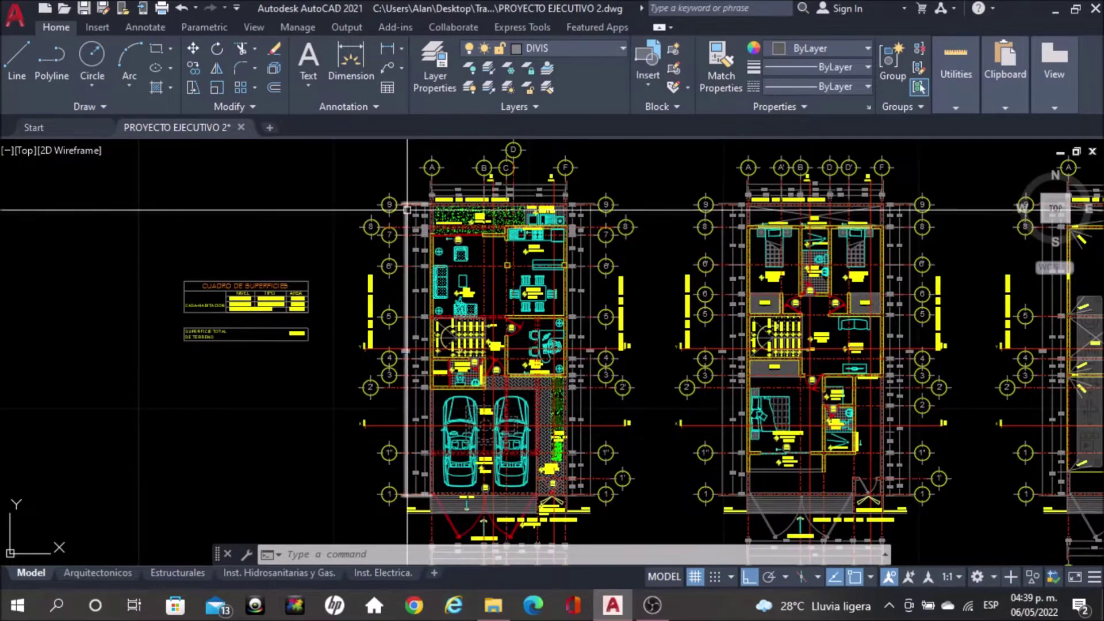
scroll(407, 209, "down", 2)
scroll(458, 464, "up", 2)
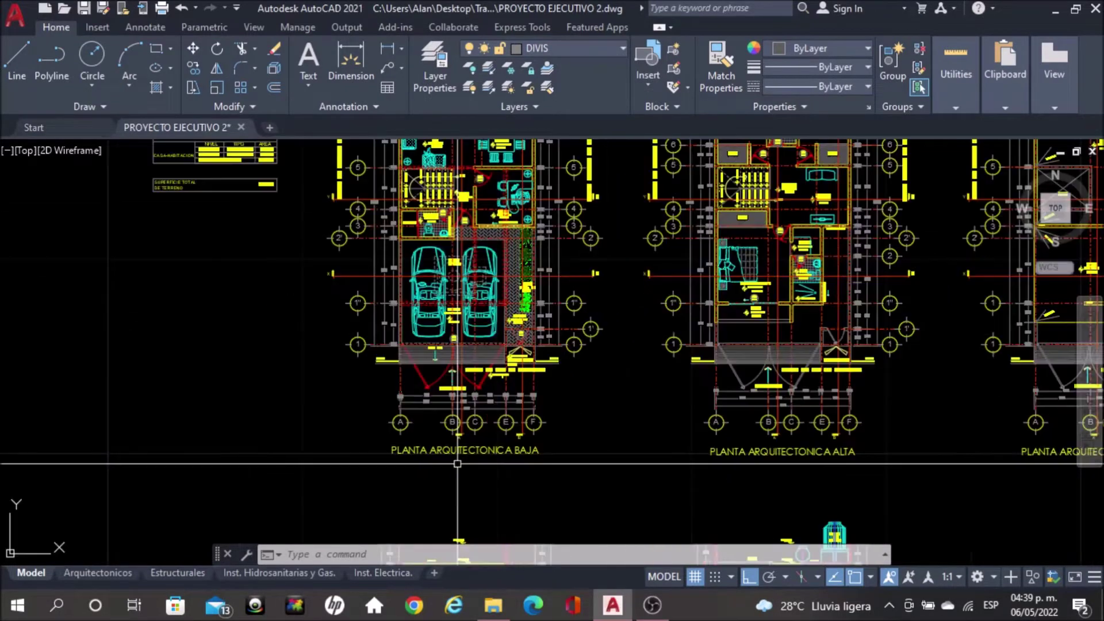
scroll(387, 425, "down", 2)
- Drag a window selection and then a crossing selection around the plans, leaving nothing selected
left_click(265, 248)
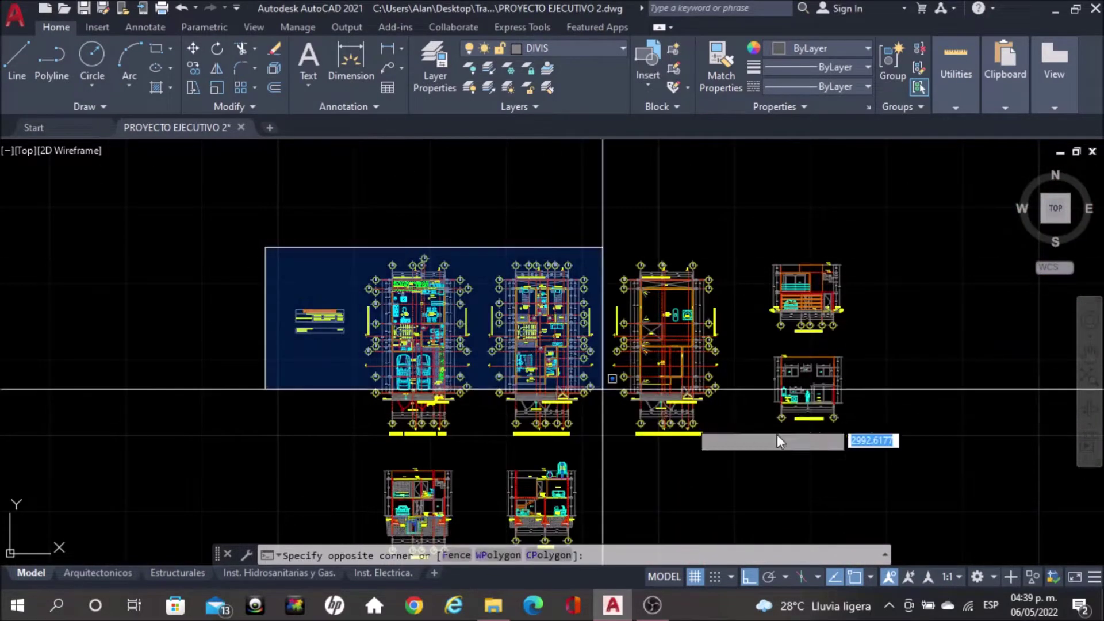
left_click(305, 187)
middle_click_drag(600, 402, 599, 393)
scroll(599, 393, "down", 2)
scroll(715, 377, "down", 2)
left_click(815, 414)
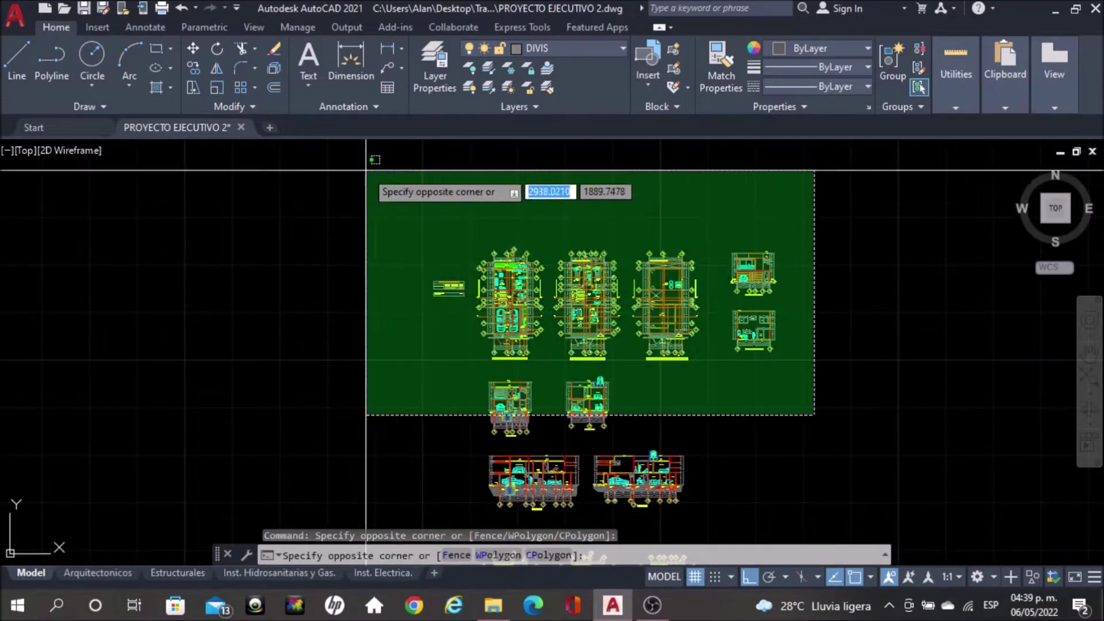
left_click(825, 377)
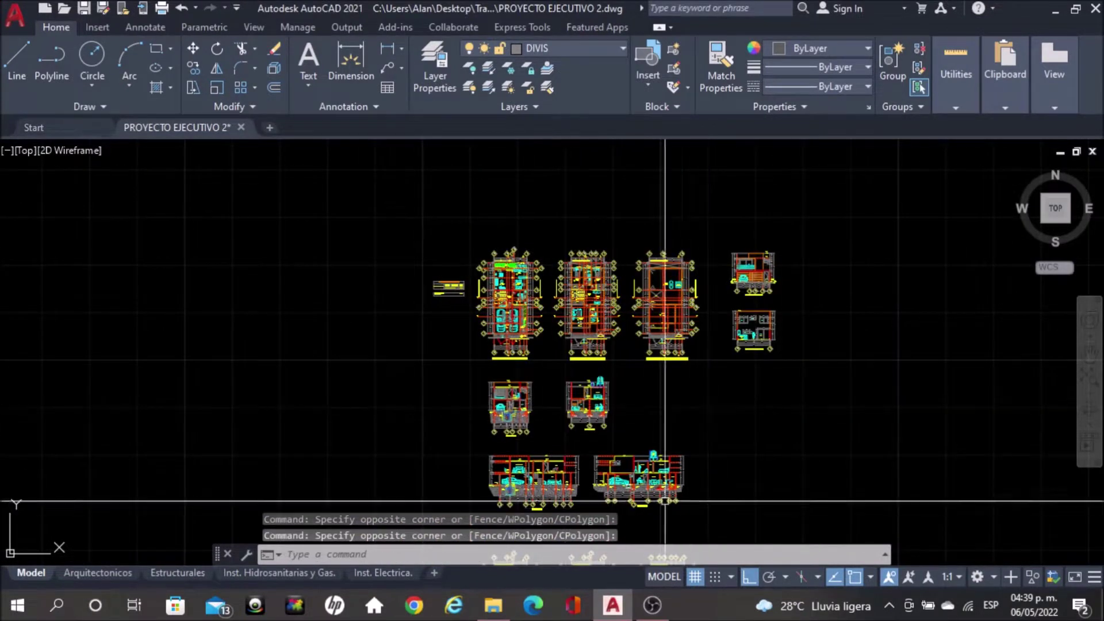
scroll(635, 489, "up", 2)
- Zoom into the ground floor plan and pan across the kitchen, rear garden, garage and entrance
scroll(500, 270, "up", 1)
scroll(448, 207, "up", 1)
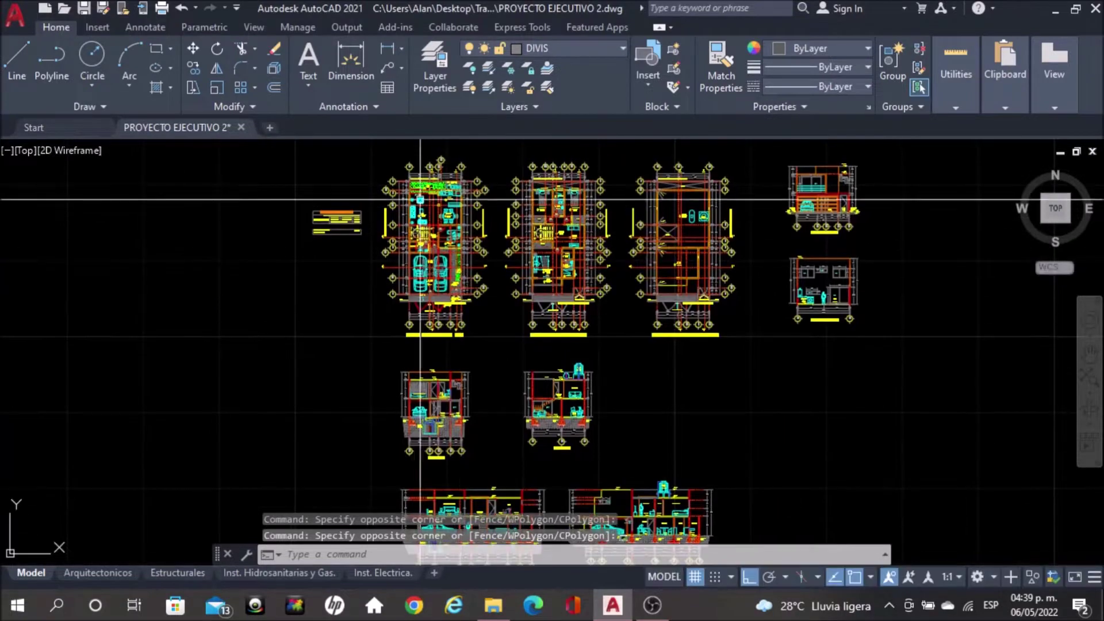
scroll(428, 203, "up", 2)
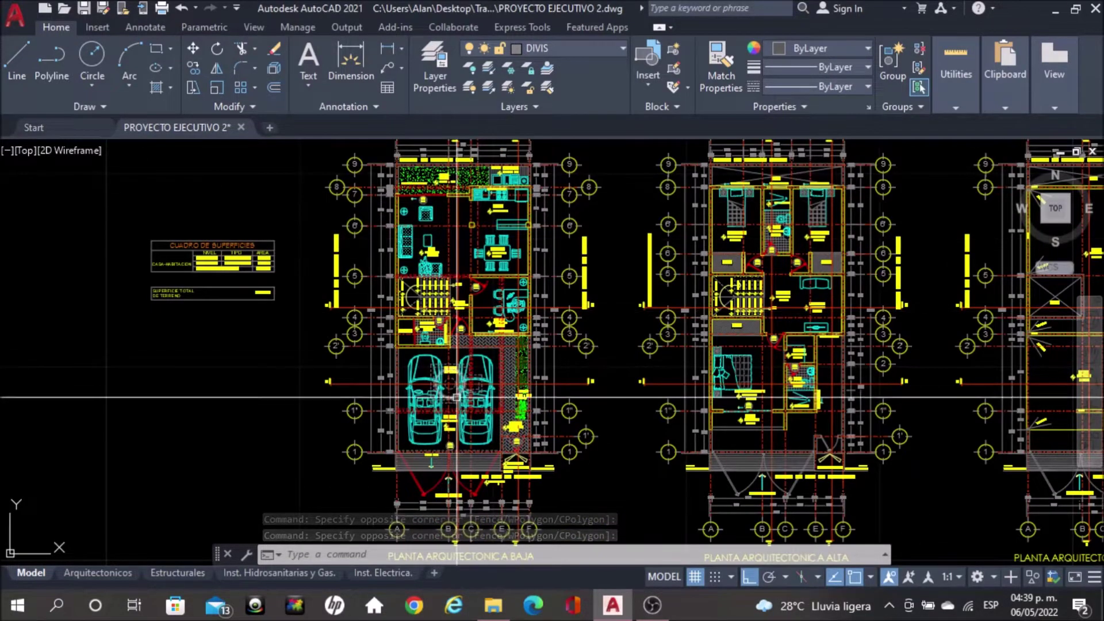
scroll(460, 397, "up", 4)
scroll(469, 362, "down", 1)
scroll(480, 299, "down", 1)
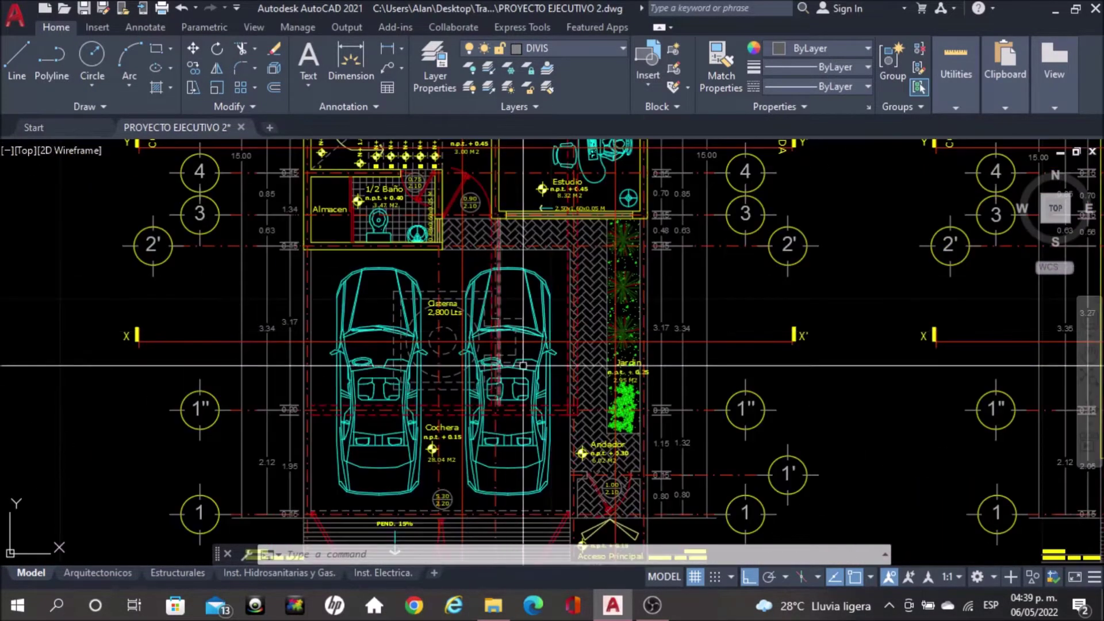
scroll(489, 237, "down", 1)
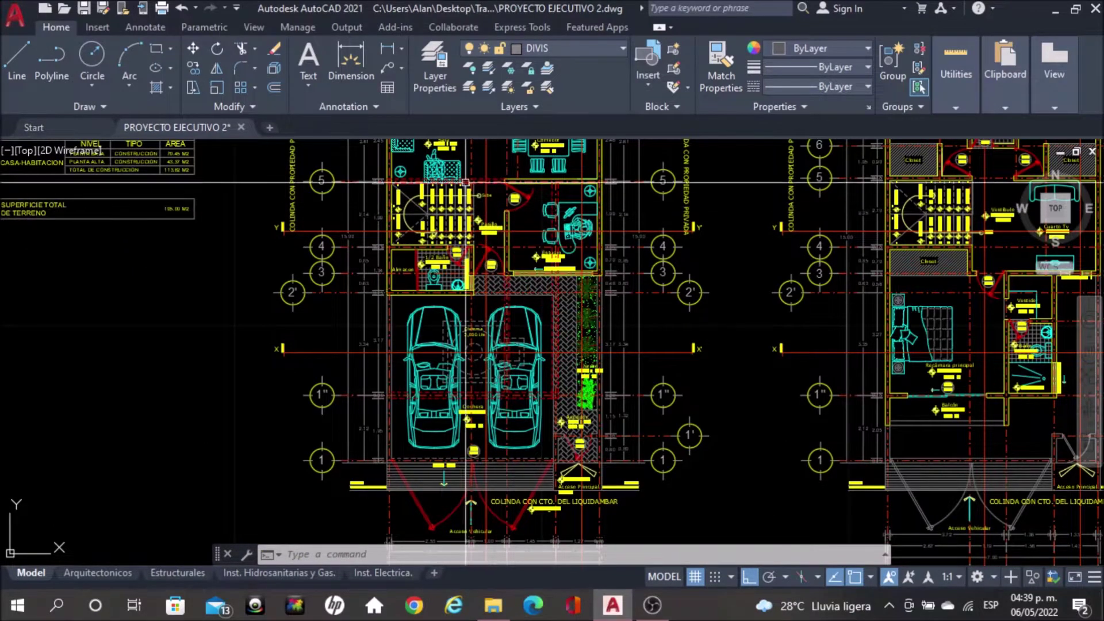
scroll(494, 230, "up", 1)
scroll(471, 276, "up", 1)
scroll(445, 327, "up", 1)
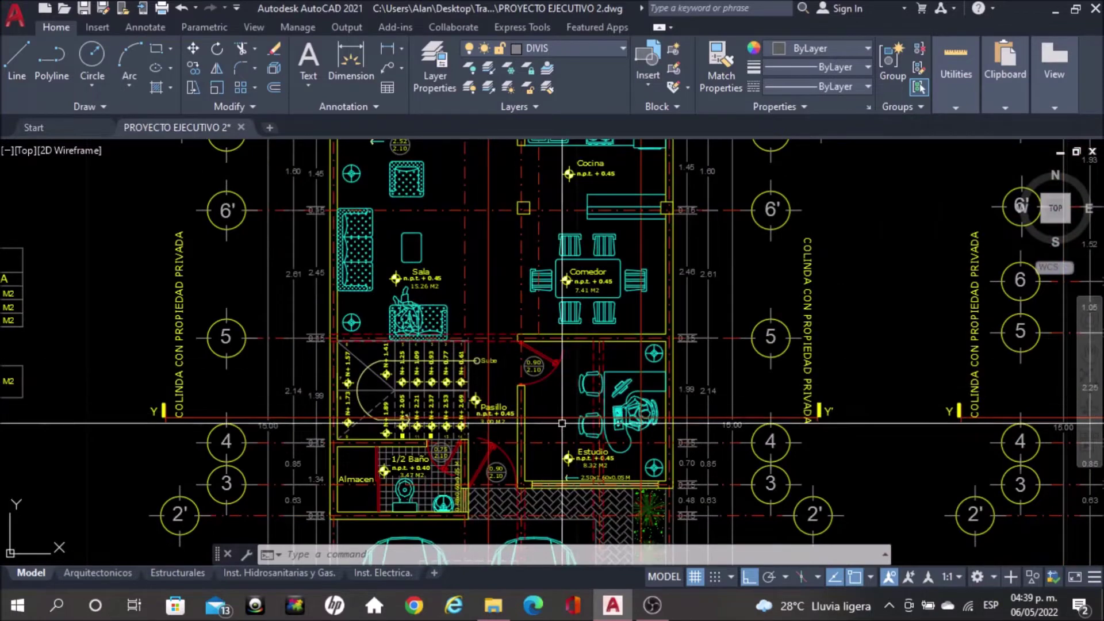
mouse_move(513, 178)
middle_mouse_down()
mouse_move(521, 381)
mouse_move(534, 266)
middle_mouse_up()
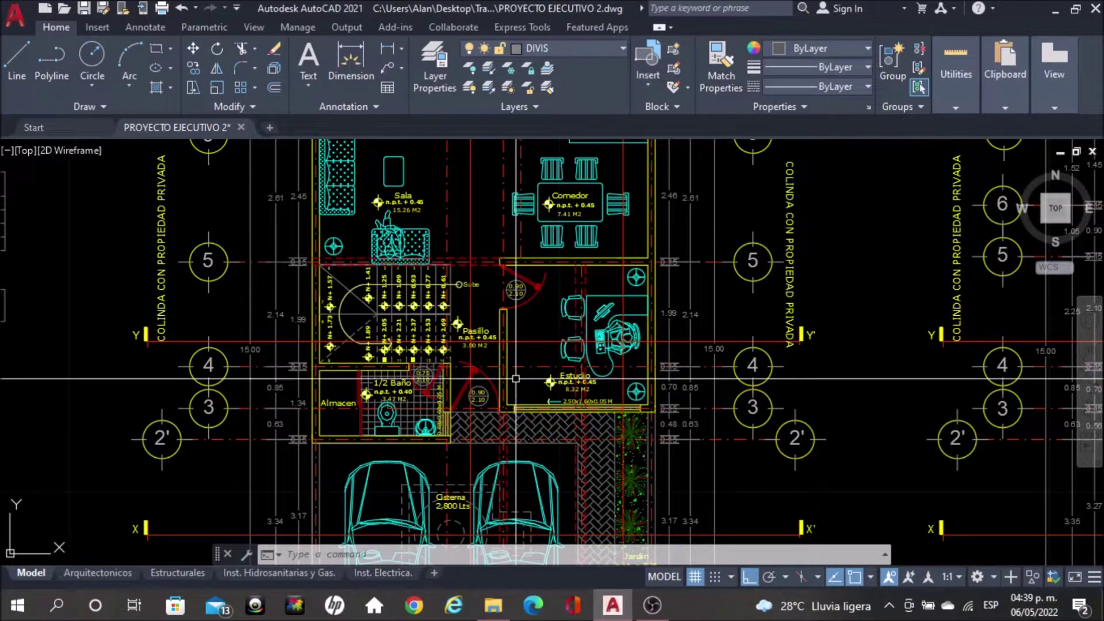
middle_click_drag(512, 390, 516, 181)
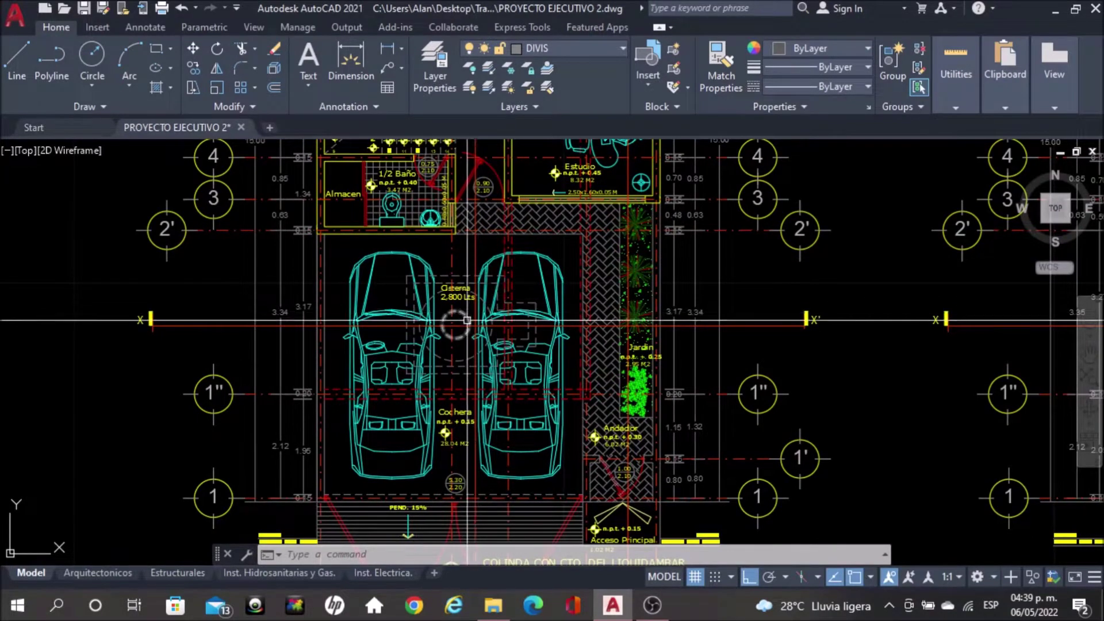
scroll(460, 290, "down", 2)
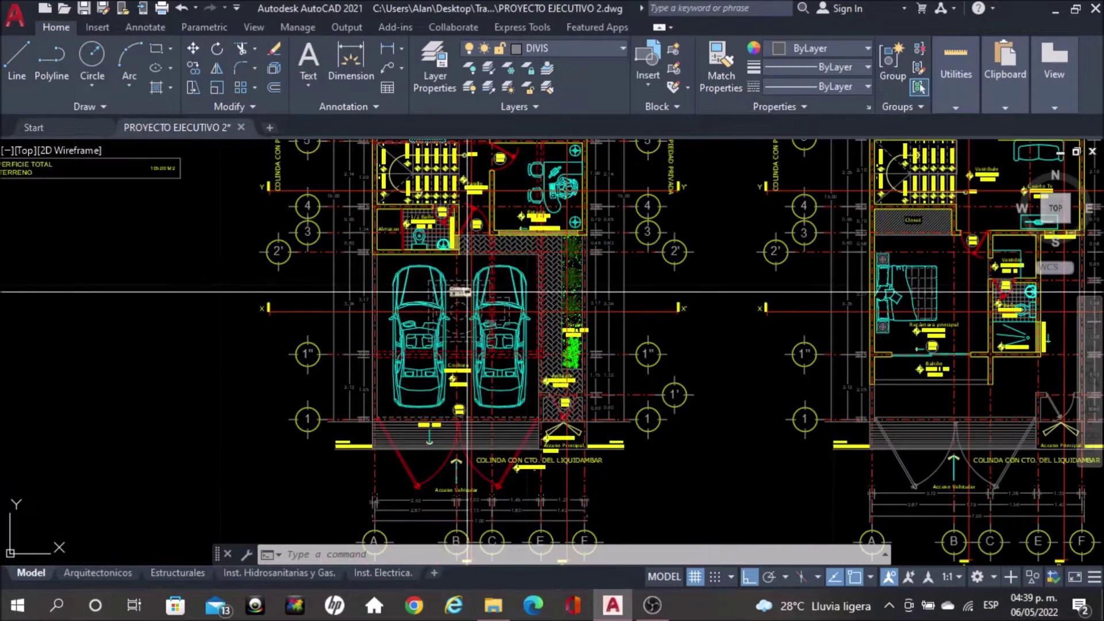
- Pan across the area table, upper floor plan, grid bubbles A–F and roof plan
middle_click_drag(325, 235, 309, 314)
mouse_move(868, 276)
middle_mouse_down()
mouse_move(390, 400)
mouse_move(403, 251)
middle_mouse_up()
mouse_move(514, 398)
middle_mouse_down()
mouse_move(494, 270)
mouse_move(478, 259)
mouse_move(449, 293)
middle_mouse_up()
mouse_move(760, 282)
middle_mouse_down()
mouse_move(587, 296)
mouse_move(633, 322)
mouse_move(688, 312)
middle_mouse_up()
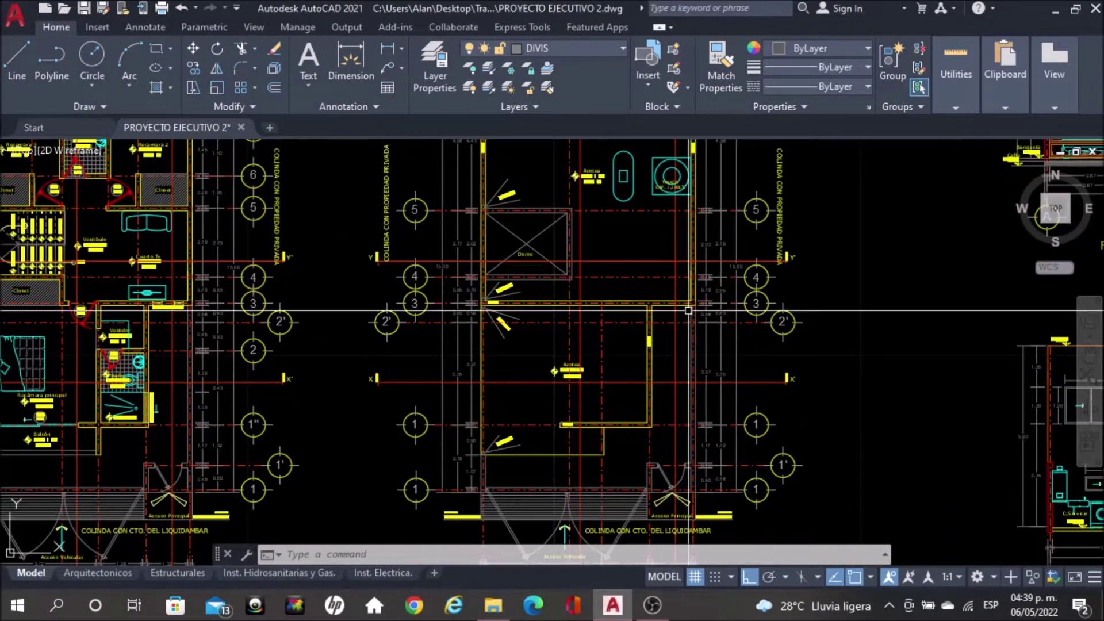
scroll(688, 312, "down", 2)
- From all three plans, zoom into the Cochera, Jardin and Andador area
middle_click_drag(345, 258, 514, 251)
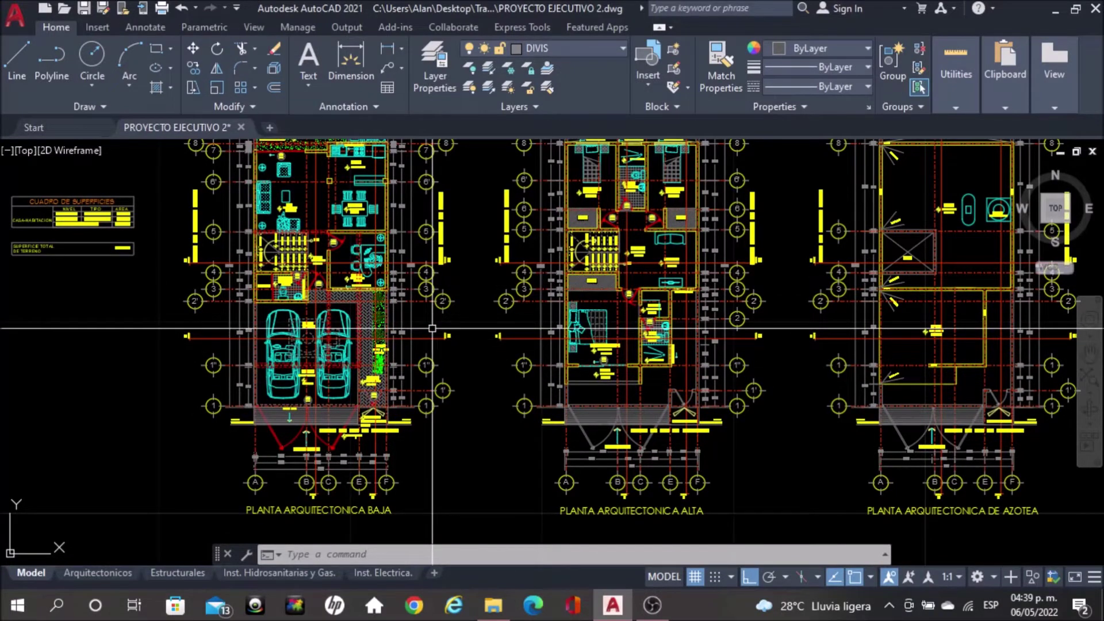
scroll(252, 247, "up", 2)
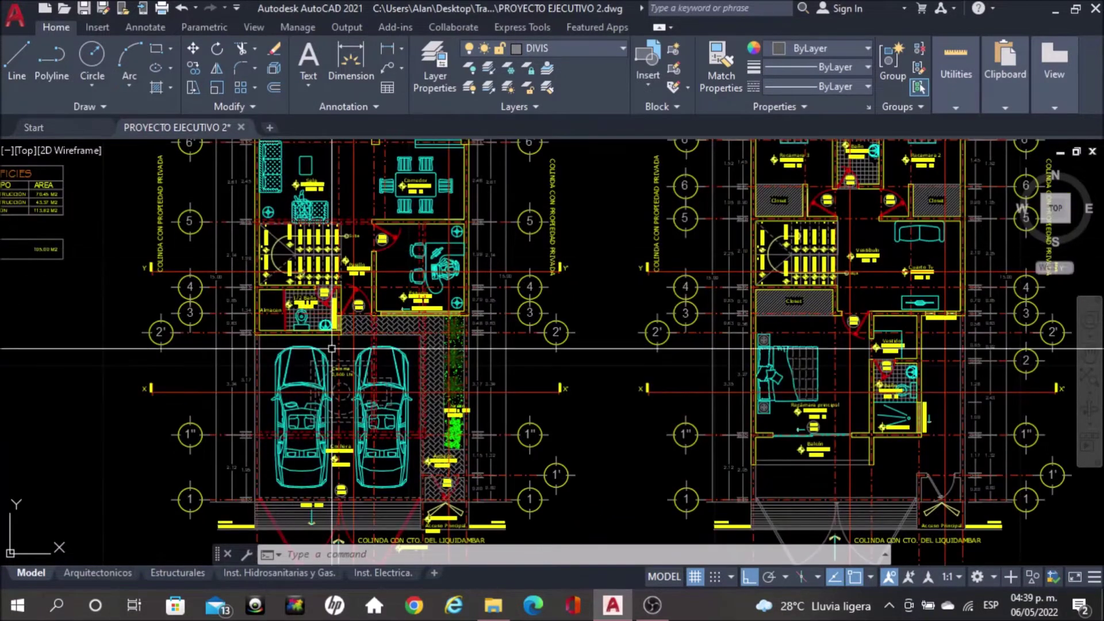
scroll(357, 443, "up", 3)
scroll(376, 418, "up", 3)
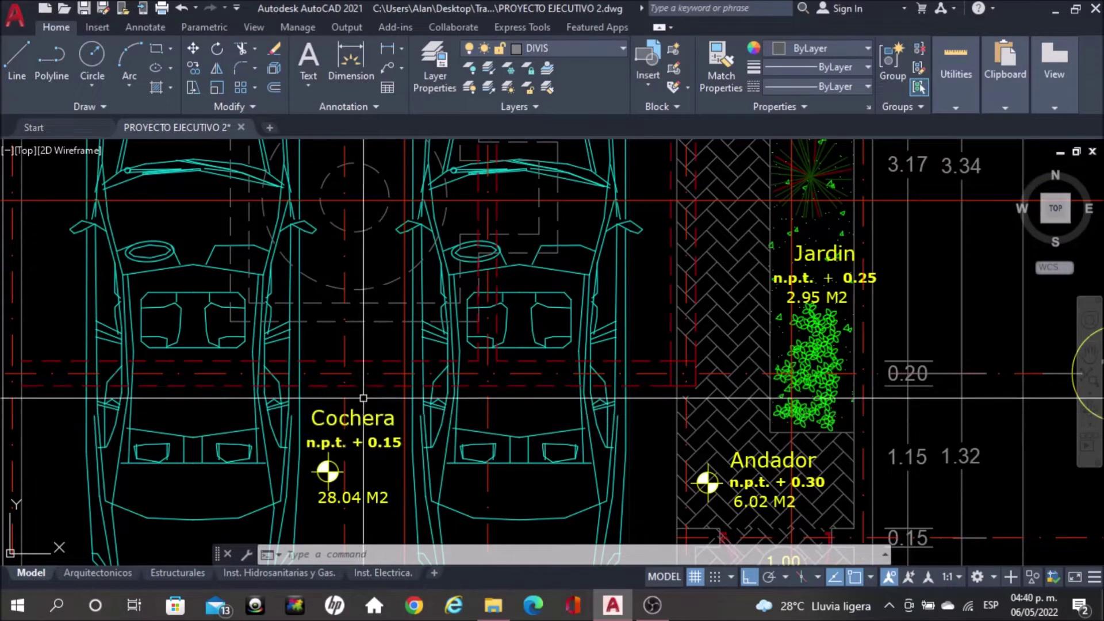
- Zoom around the ground-floor plan and bring the Pasillo and Estudio rooms into view
scroll(405, 377, "down", 2)
scroll(734, 477, "up", 2)
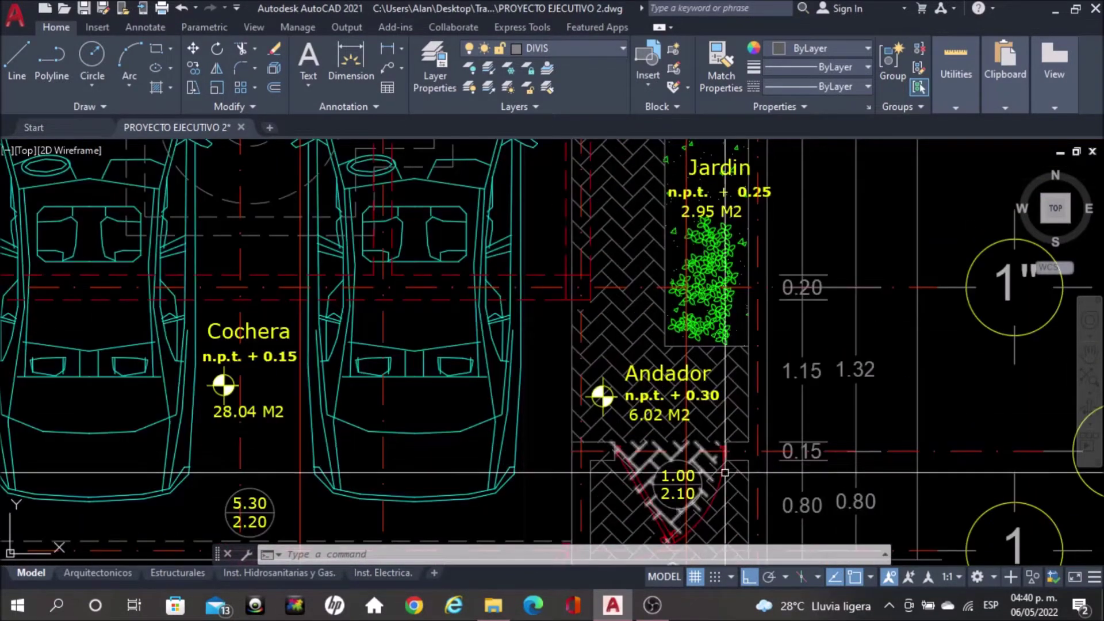
scroll(734, 478, "down", 1)
scroll(575, 403, "up", 2)
scroll(604, 402, "down", 2)
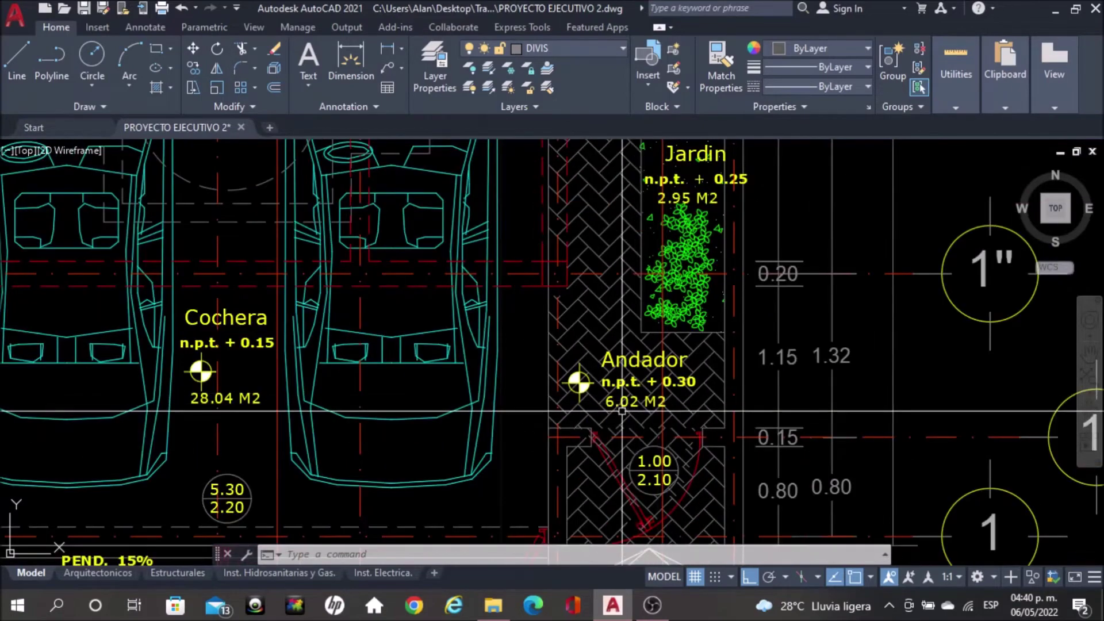
scroll(609, 410, "down", 1)
scroll(518, 374, "down", 3)
scroll(443, 190, "up", 3)
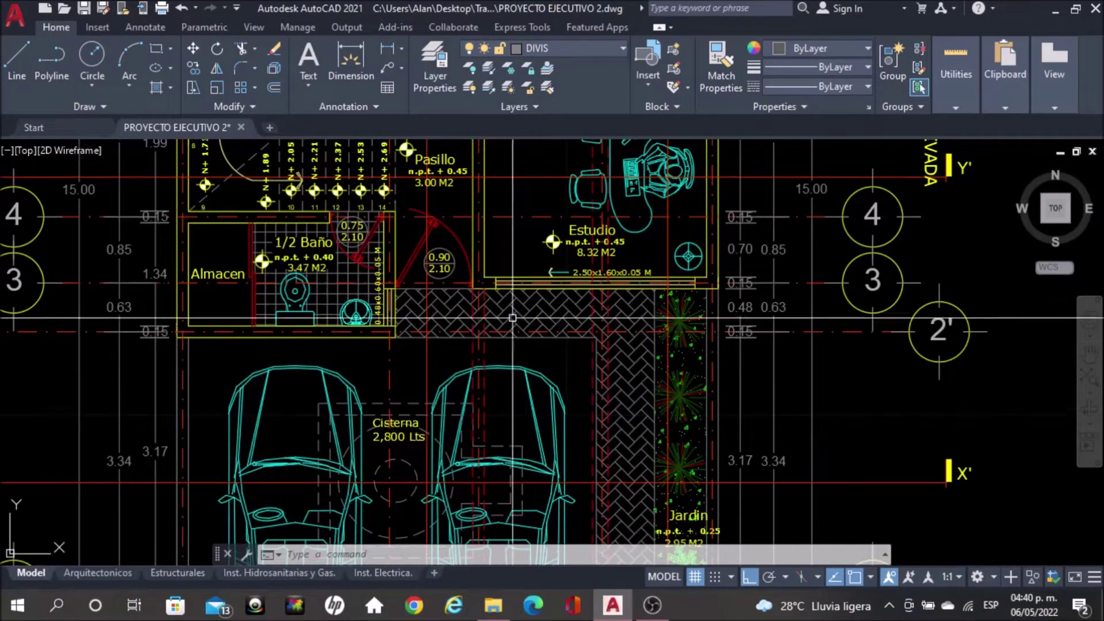
middle_click_drag(443, 190, 474, 342)
- Frame the whole ground-floor plan, then zoom in centred on the stair block
scroll(598, 390, "up", 2)
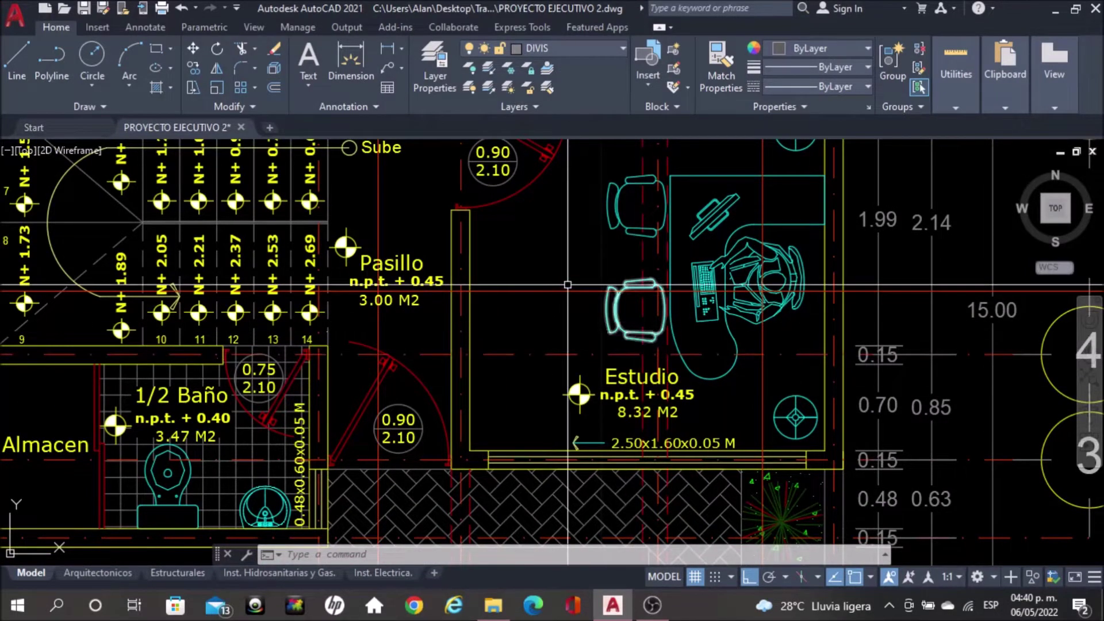
scroll(567, 284, "down", 2)
scroll(380, 391, "up", 2)
scroll(403, 382, "up", 2)
scroll(407, 382, "up", 1)
scroll(409, 378, "down", 5)
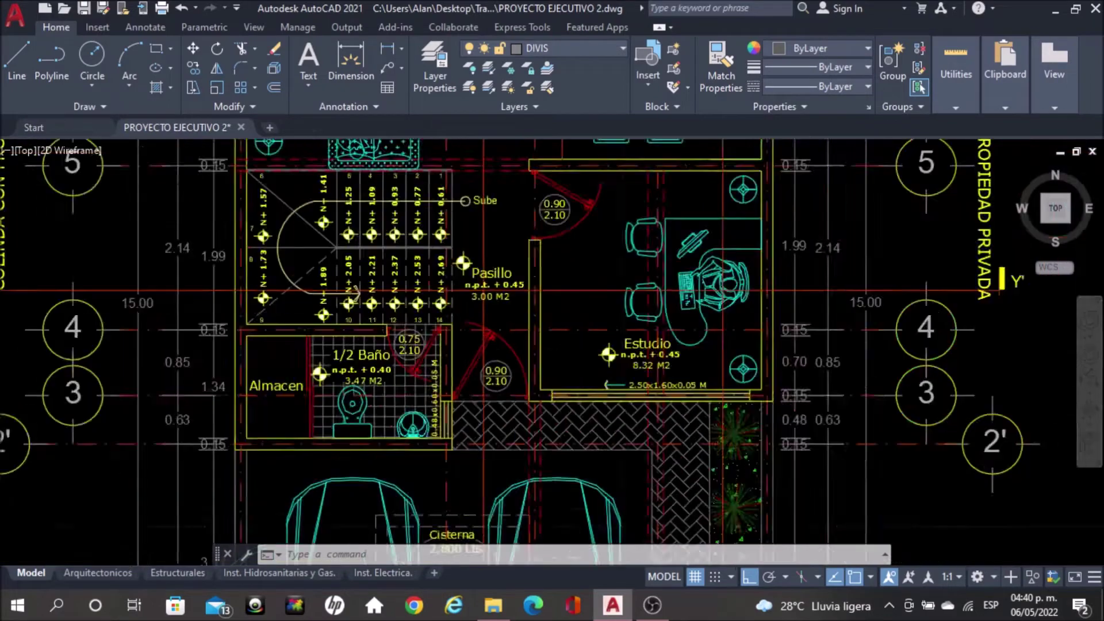
middle_click_drag(410, 378, 409, 437)
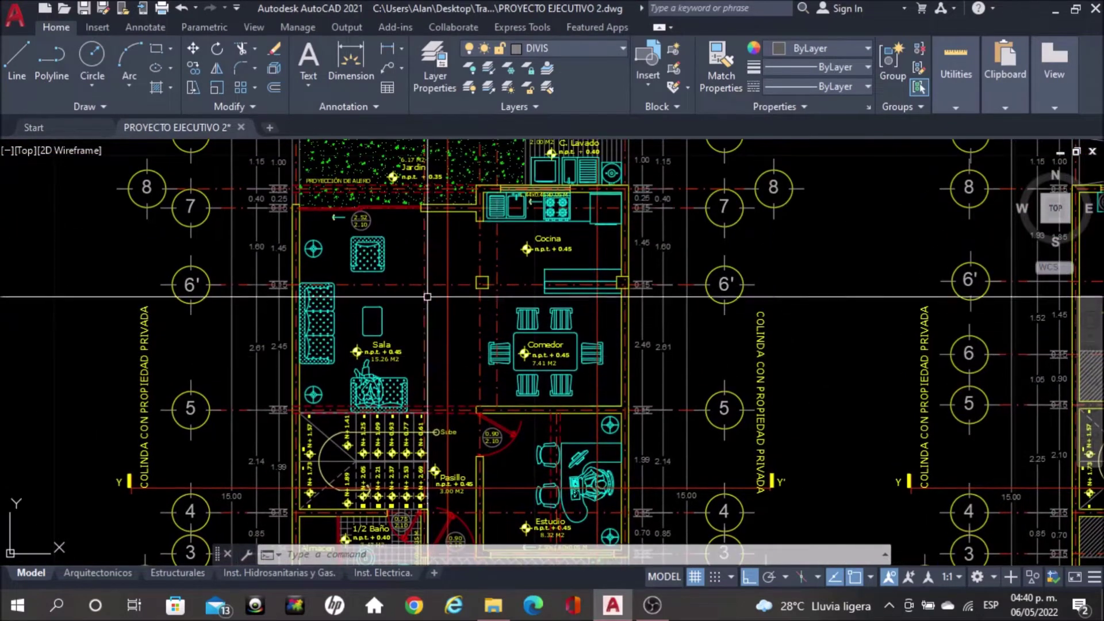
scroll(435, 460, "up", 2)
middle_click_drag(381, 402, 381, 296)
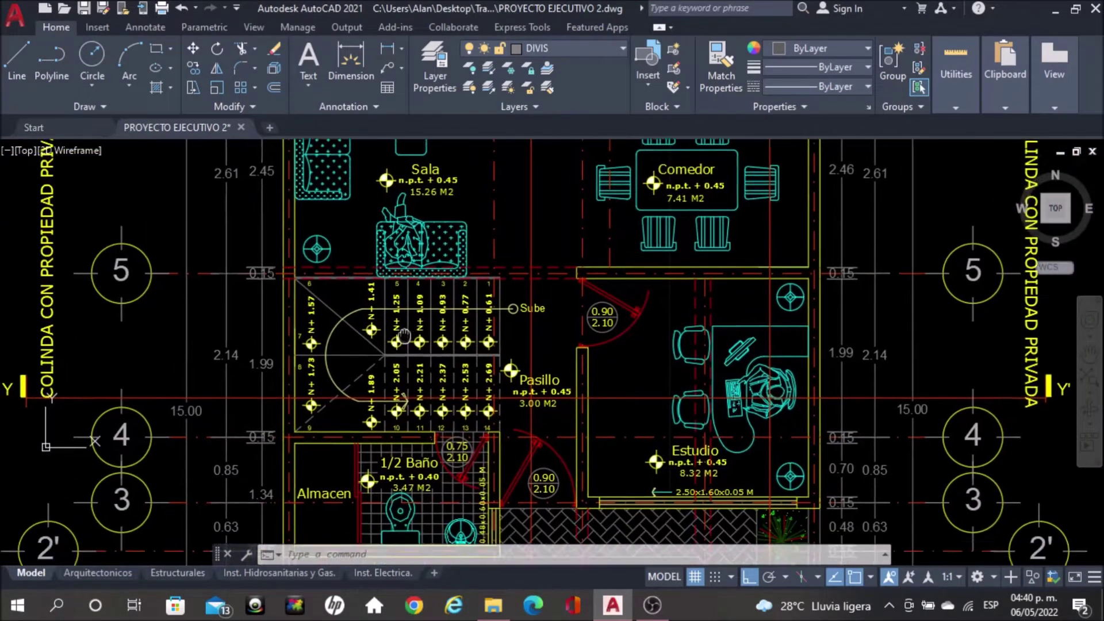
scroll(382, 296, "up", 4)
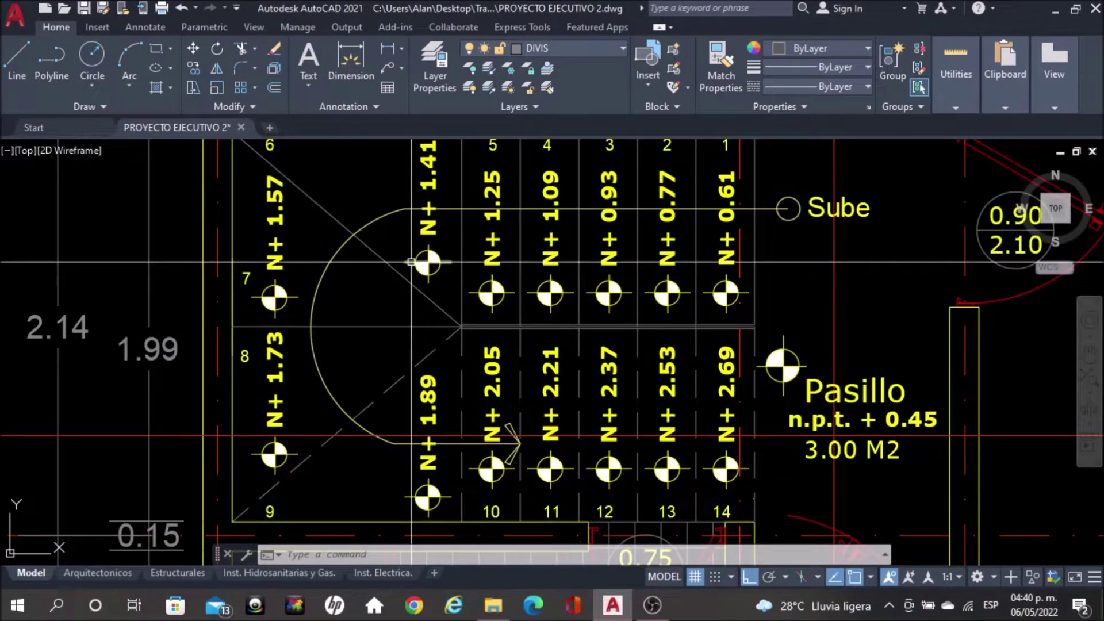
- Pan across the ground-floor rooms to the garage and street access, then back to the study and half bath
scroll(416, 260, "down", 2)
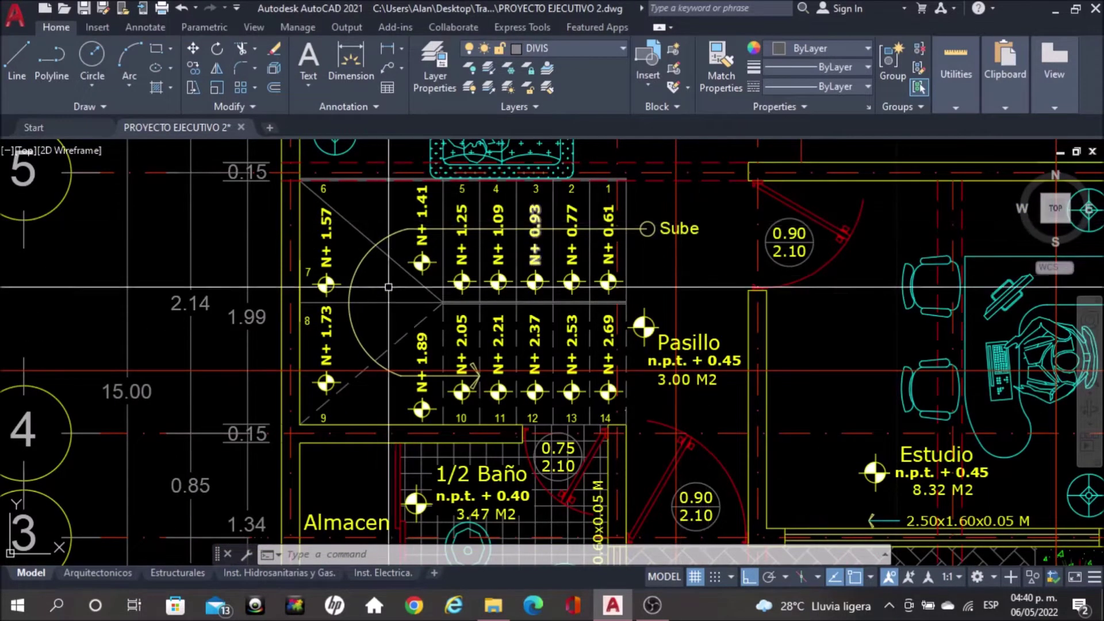
scroll(396, 291, "down", 2)
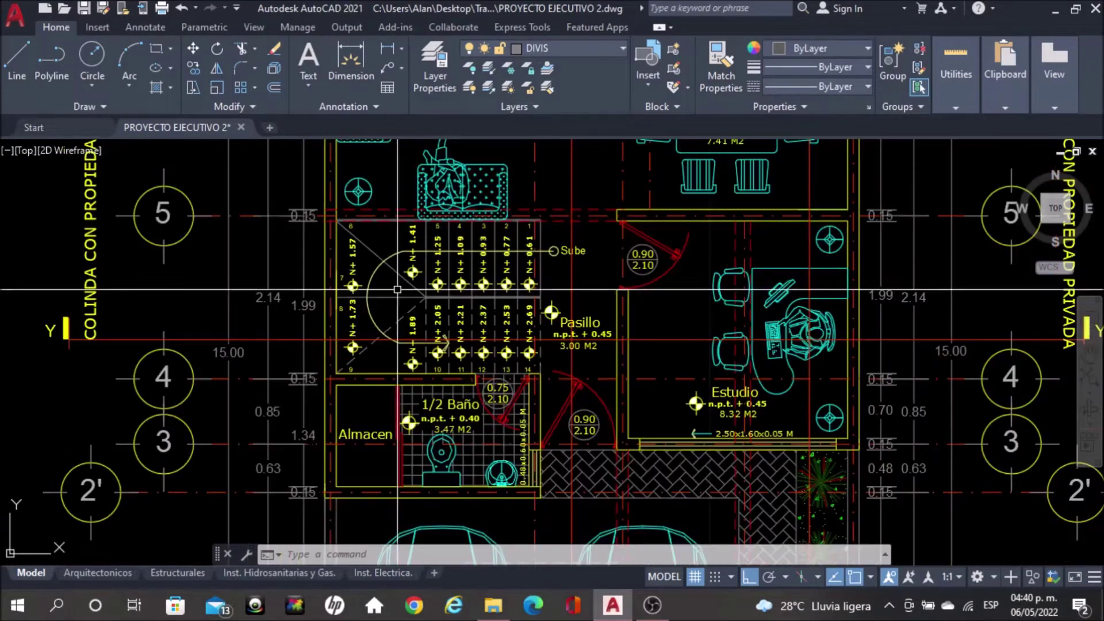
scroll(396, 291, "down", 2)
mouse_move(437, 242)
middle_mouse_down()
mouse_move(443, 540)
mouse_move(447, 150)
middle_mouse_up()
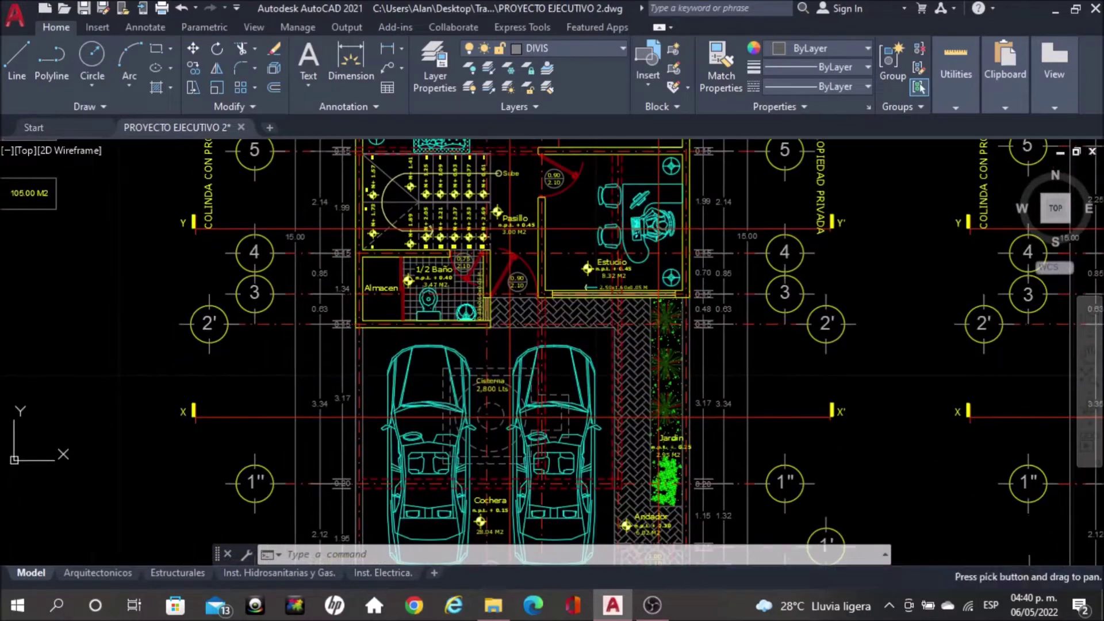
middle_click_drag(489, 432, 494, 147)
scroll(575, 418, "up", 1)
scroll(575, 418, "up", 1)
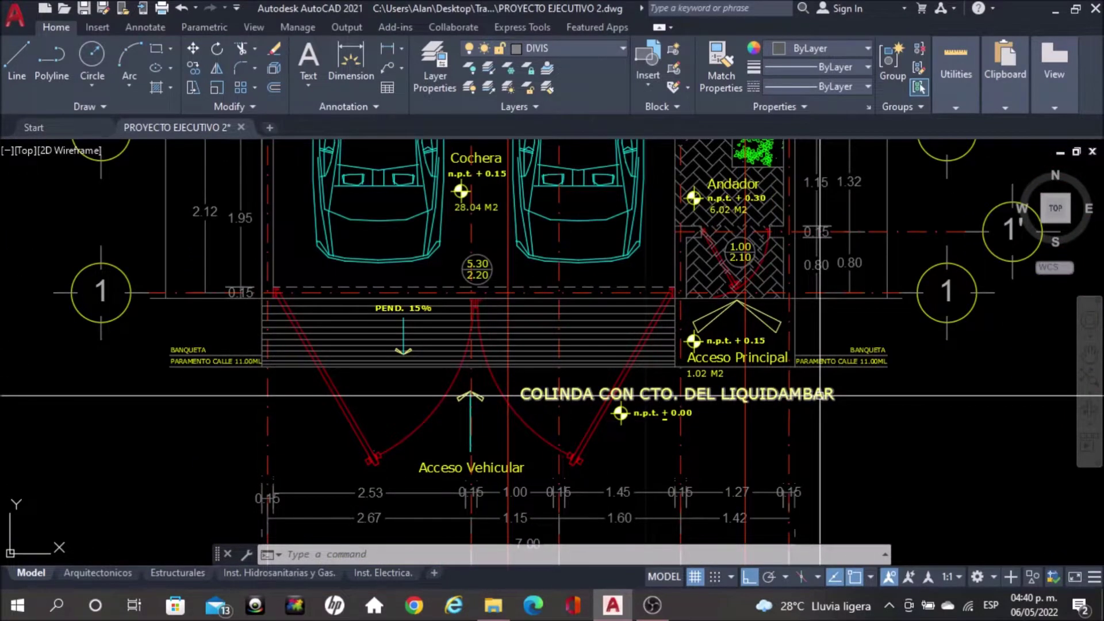
scroll(820, 396, "down", 2)
middle_click_drag(820, 345, 820, 437)
- Zoom in and out repeatedly to inspect the study and half bath area
scroll(820, 437, "up", 2)
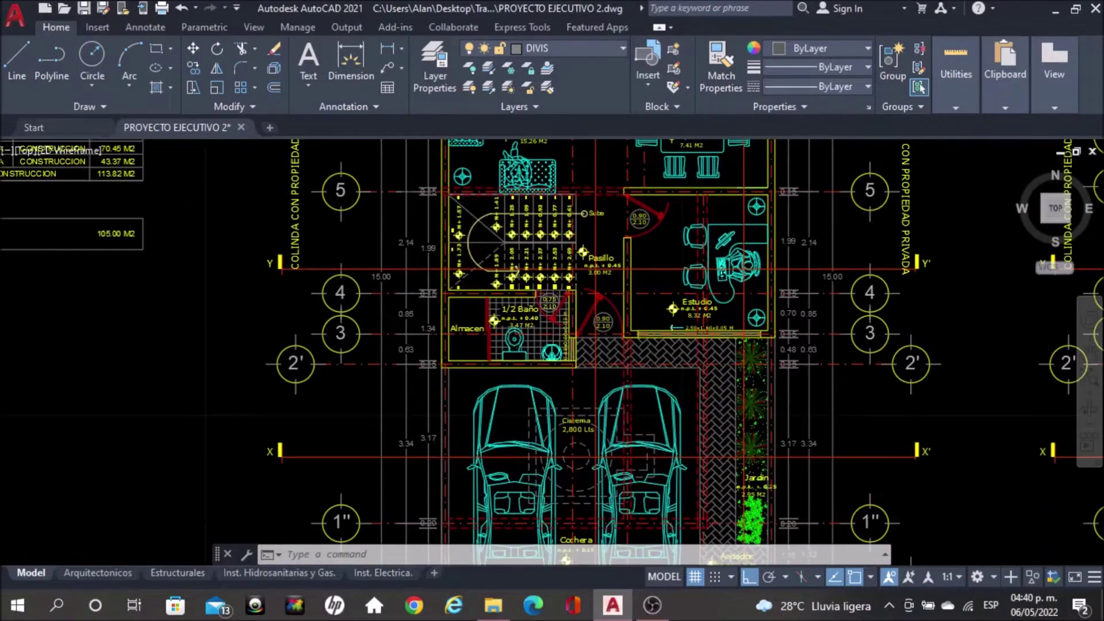
scroll(446, 327, "down", 2)
scroll(403, 351, "up", 3)
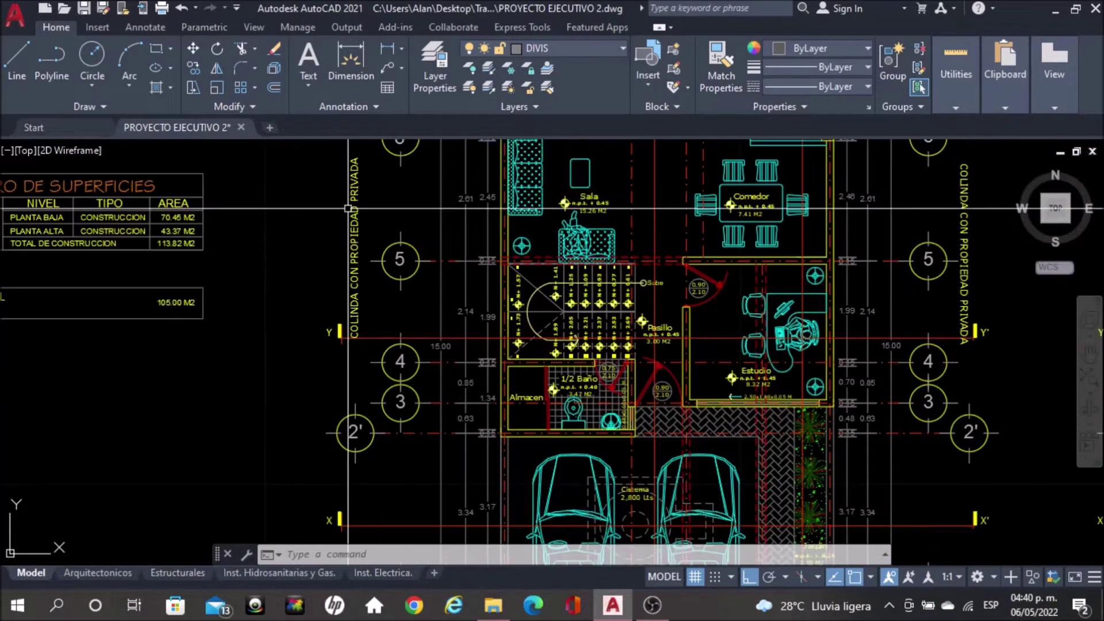
scroll(364, 373, "up", 2)
scroll(364, 374, "down", 2)
scroll(326, 345, "up", 2)
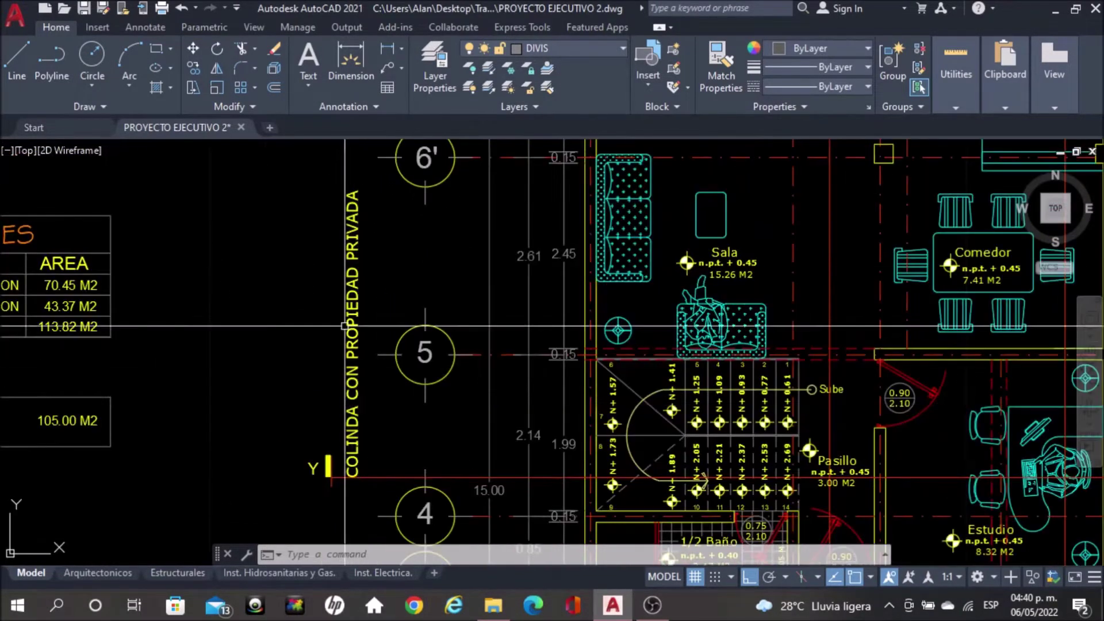
scroll(326, 345, "down", 2)
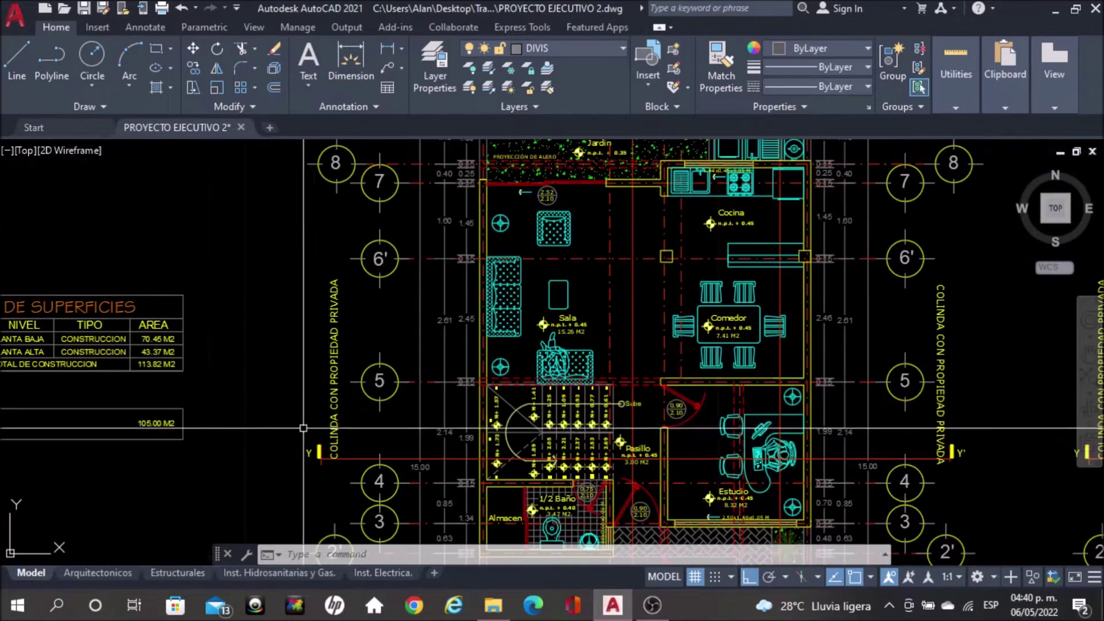
scroll(326, 345, "down", 2)
scroll(723, 400, "up", 3)
scroll(726, 414, "down", 3)
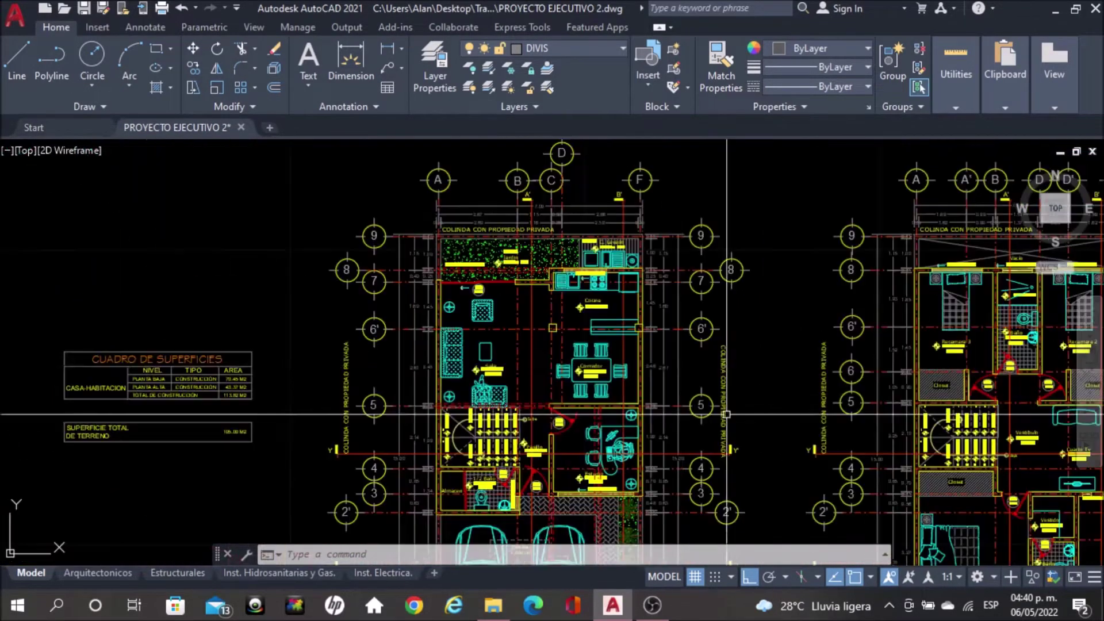
scroll(528, 199, "up", 5)
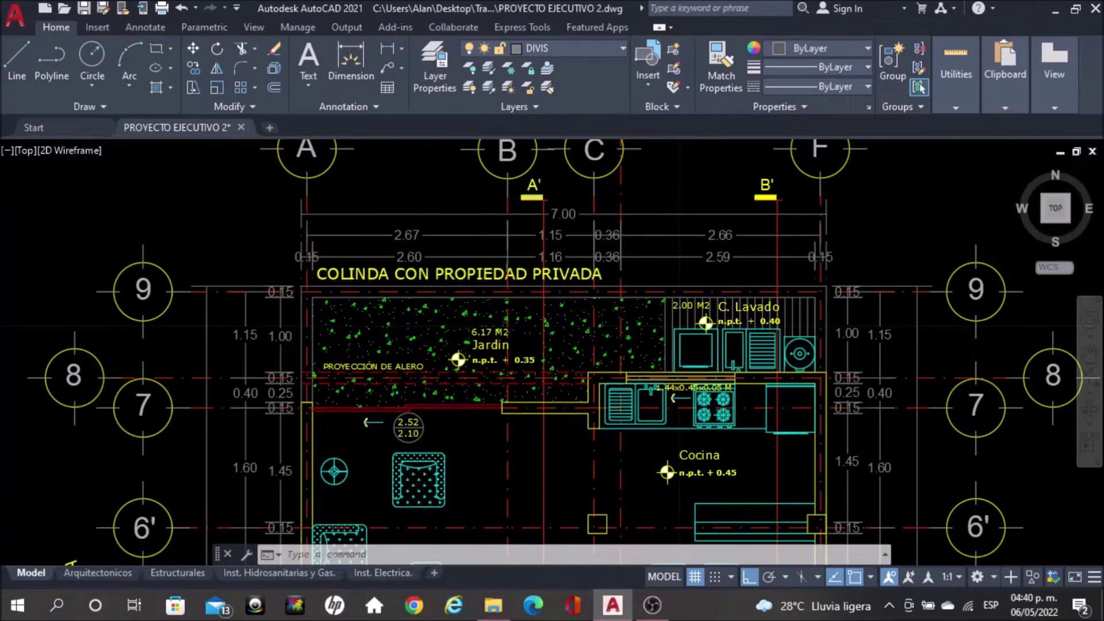
scroll(528, 197, "down", 3)
scroll(528, 197, "down", 3)
scroll(506, 322, "up", 3)
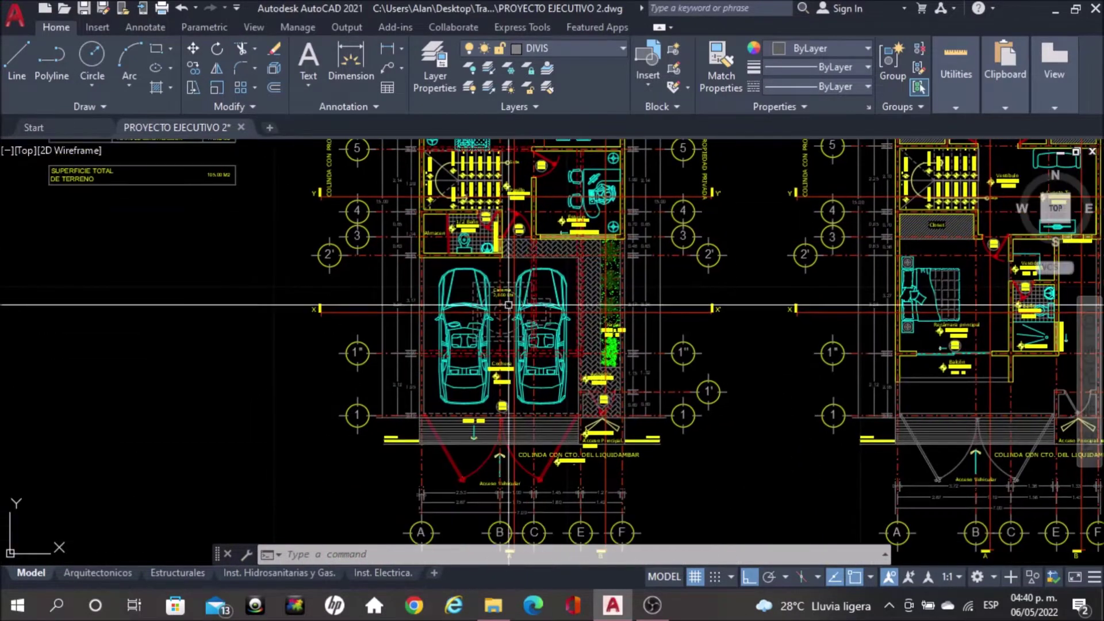
scroll(508, 511, "up", 4)
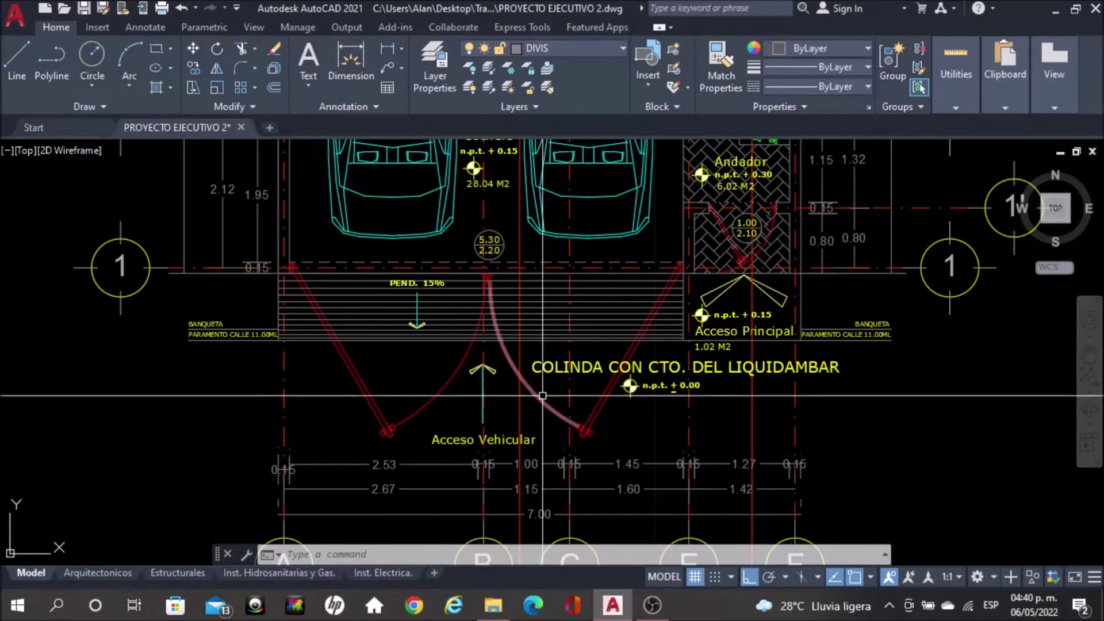
scroll(549, 394, "down", 2)
scroll(565, 391, "down", 3)
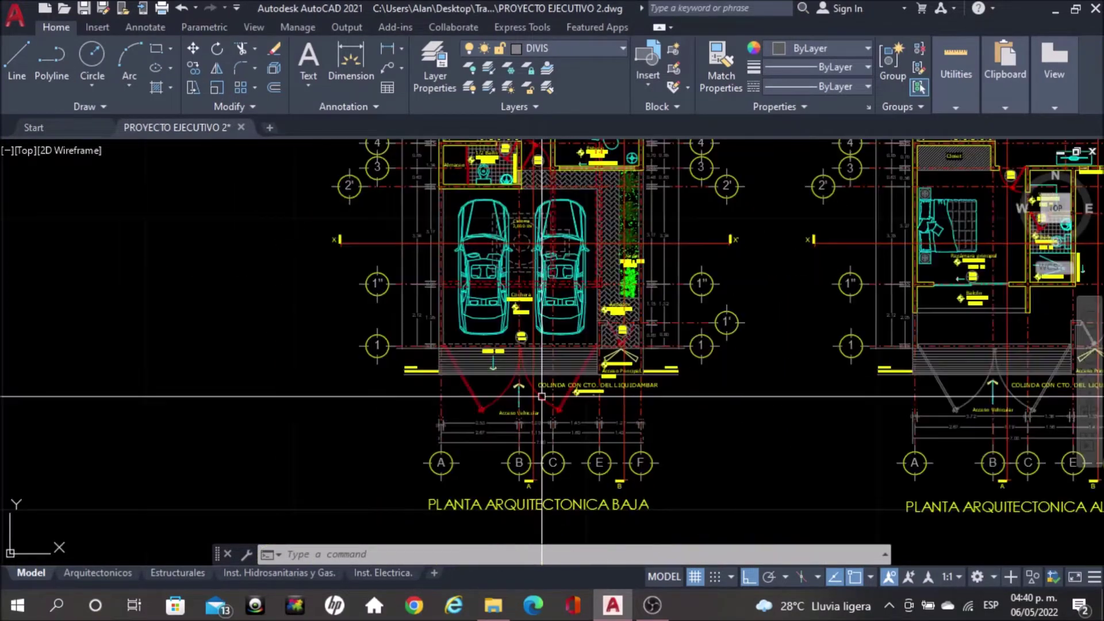
scroll(572, 386, "down", 2)
scroll(574, 373, "up", 2)
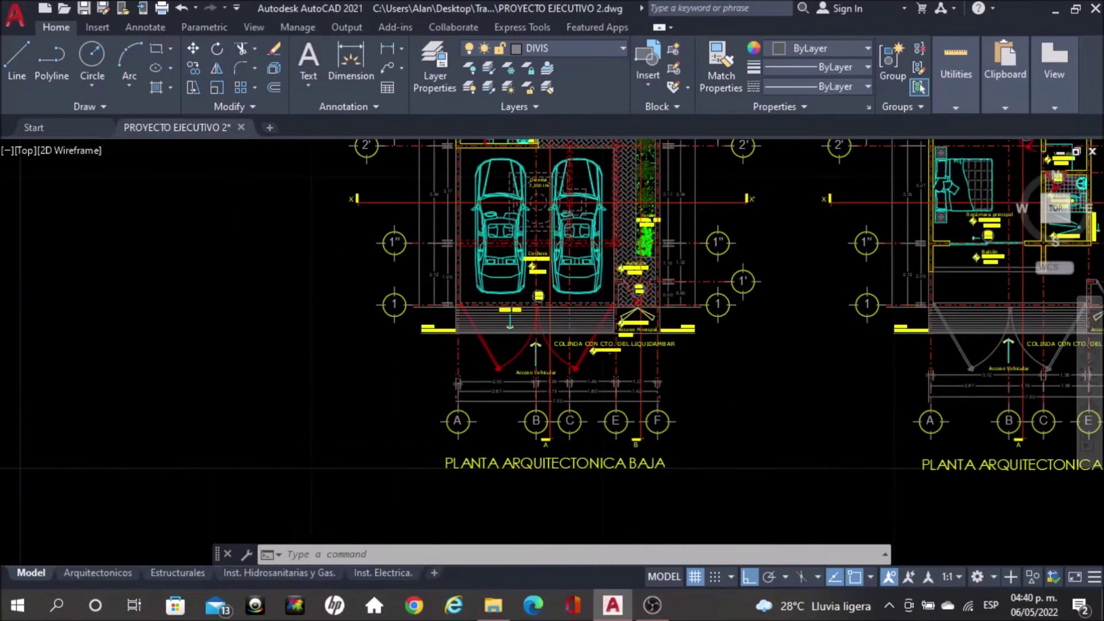
scroll(575, 363, "up", 3)
scroll(575, 359, "up", 1)
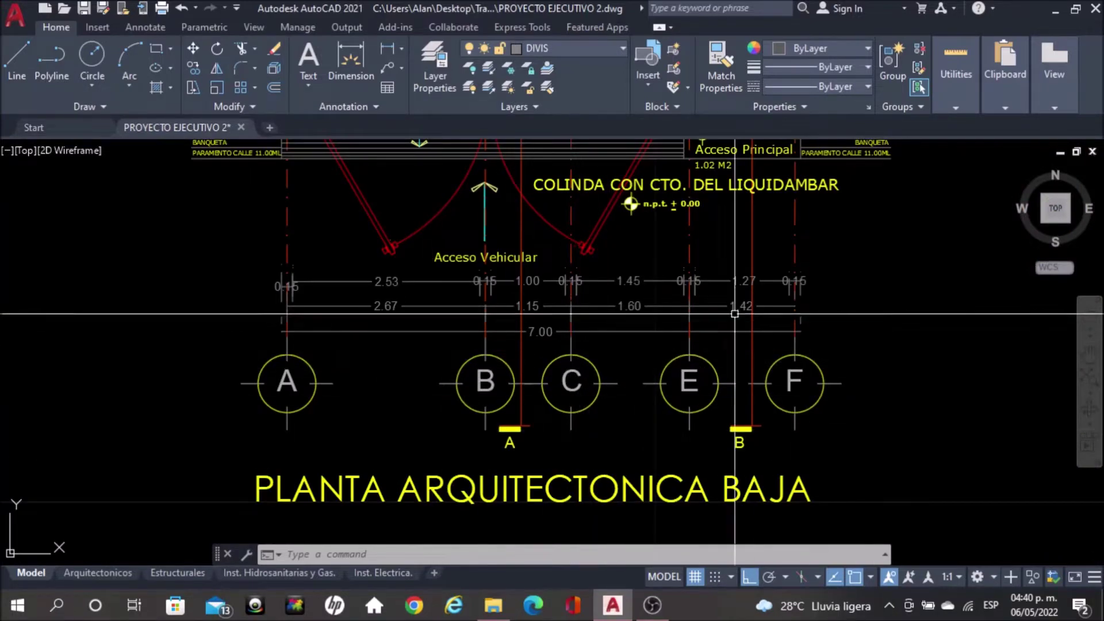
scroll(538, 407, "down", 2)
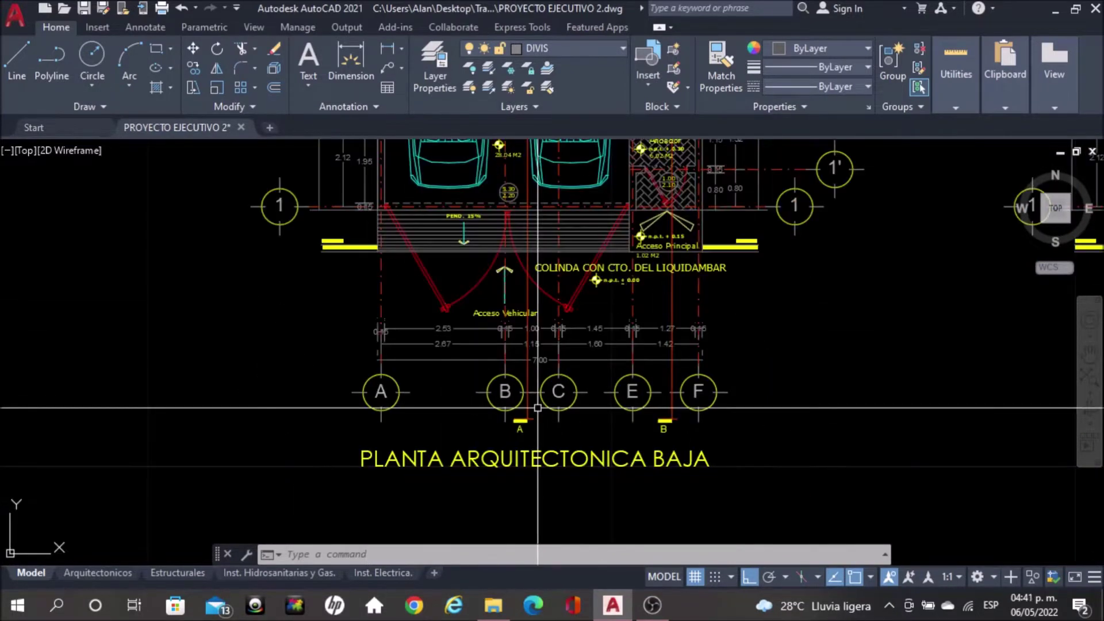
scroll(553, 406, "down", 2)
- Bring the stair, bathroom and study area into view and zoom on it
middle_click_drag(546, 190, 541, 425)
middle_click_drag(541, 288, 538, 414)
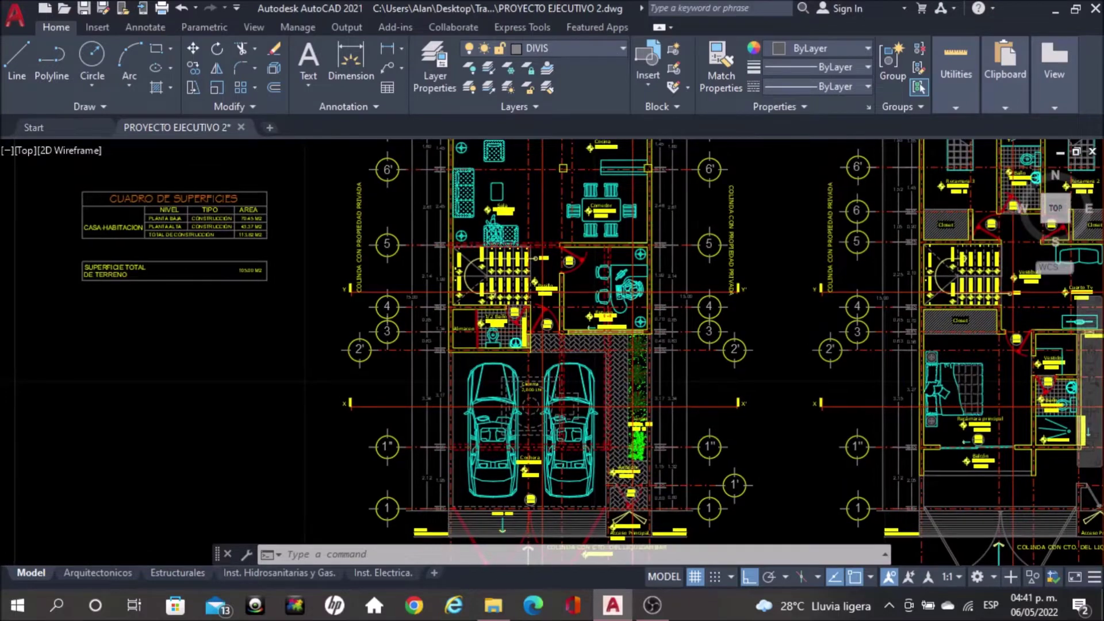
scroll(535, 319, "up", 2)
scroll(437, 277, "down", 2)
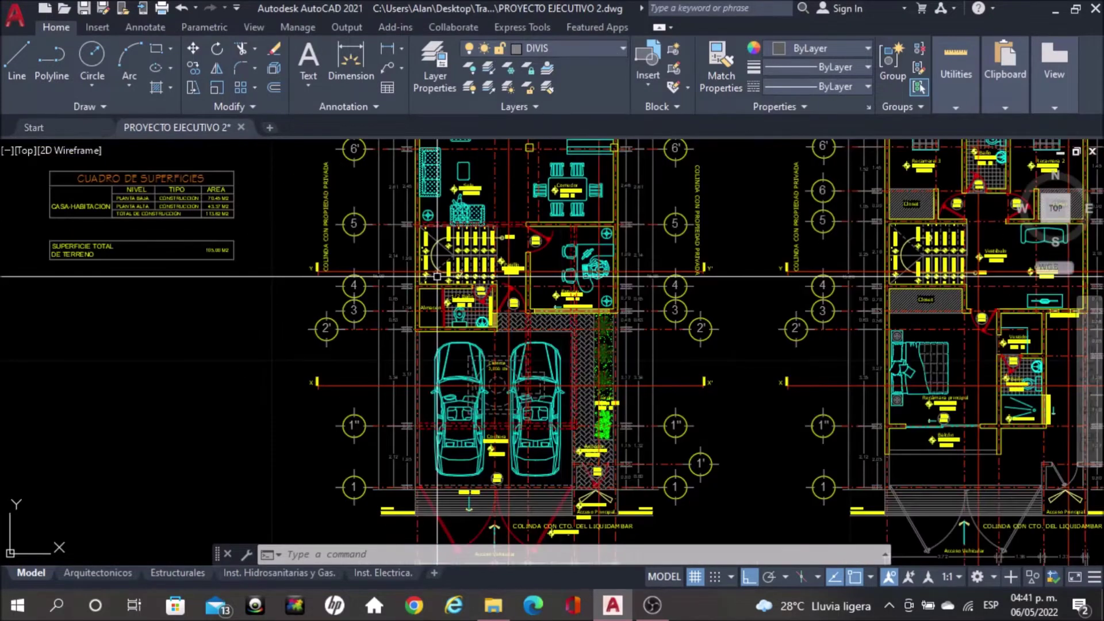
scroll(463, 278, "down", 2)
- Pan over to the roof plan and the FACHADA PRINCIPAL and POSTERIOR elevations
middle_click_drag(1012, 276, 624, 284)
scroll(736, 498, "up", 4)
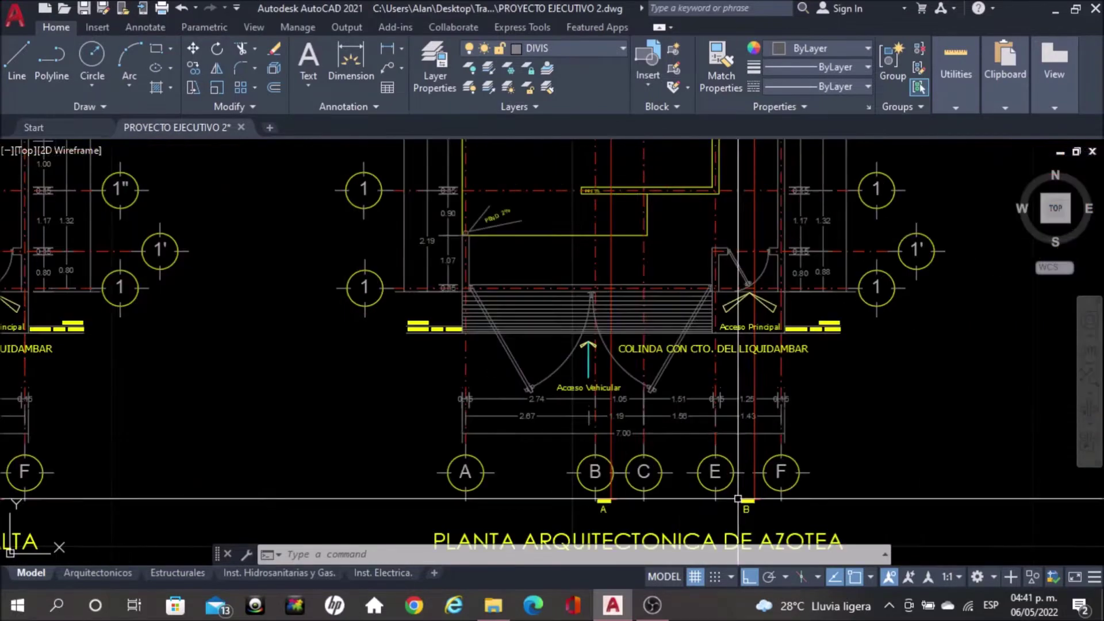
scroll(642, 358, "up", 4)
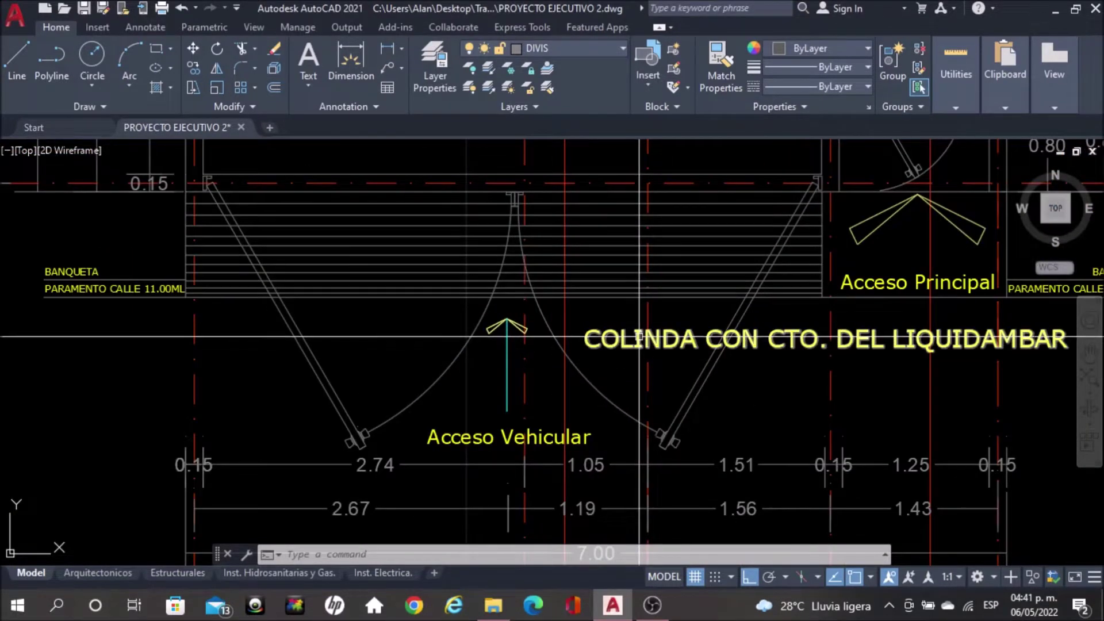
scroll(604, 337, "down", 4)
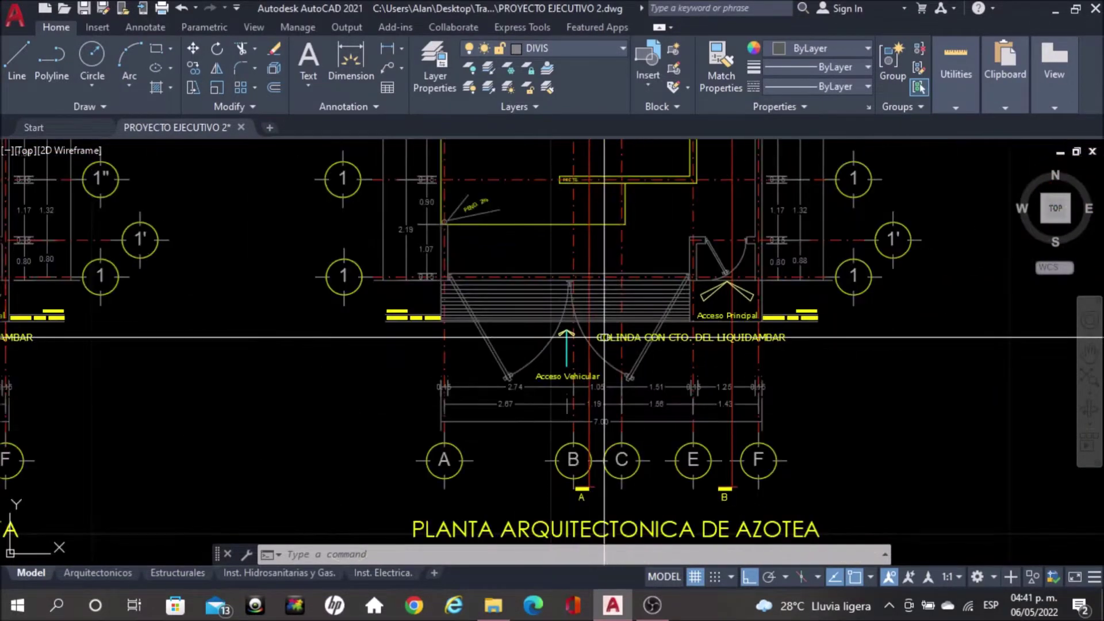
scroll(604, 337, "down", 2)
scroll(607, 337, "down", 2)
middle_click_drag(955, 146, 695, 353)
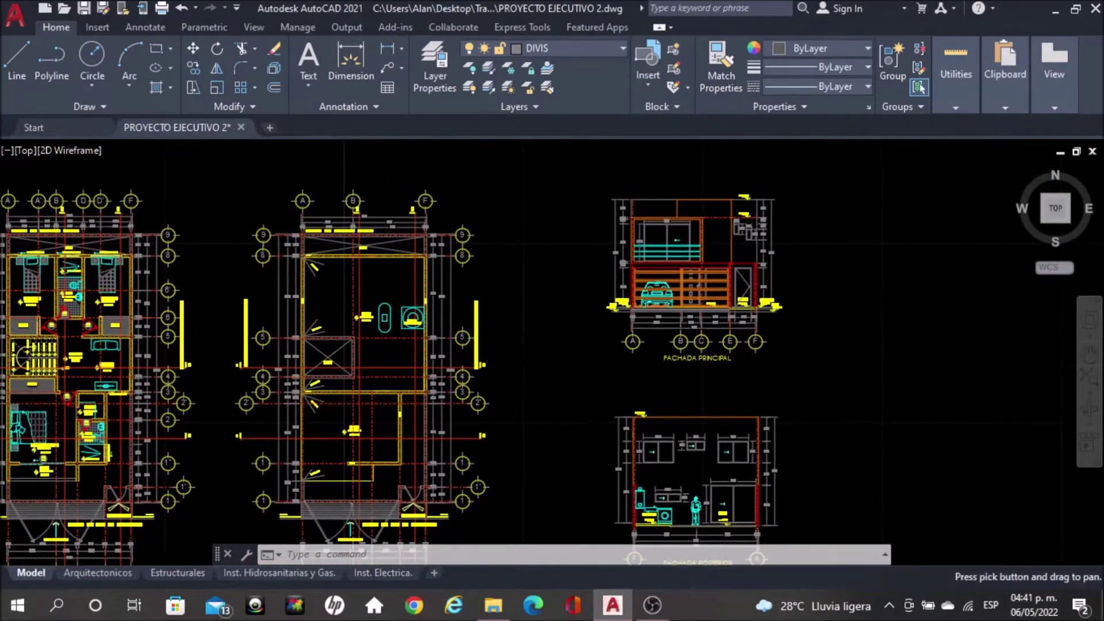
- Zoom into the FACHADA PRINCIPAL elevation and centre on its upper window
scroll(684, 230, "up", 4)
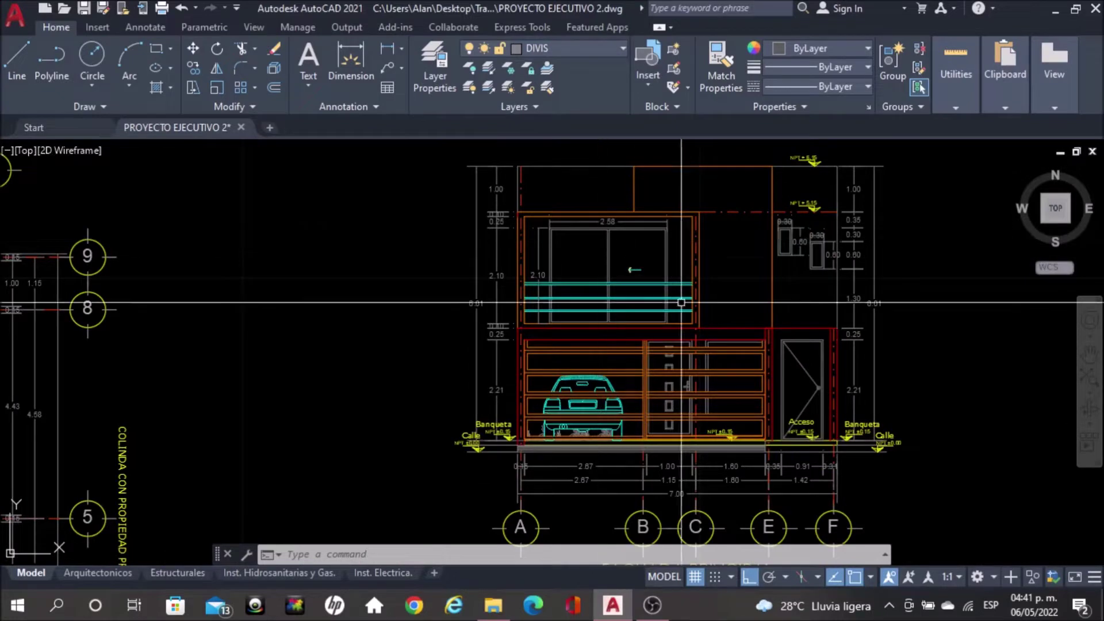
scroll(799, 155, "up", 2)
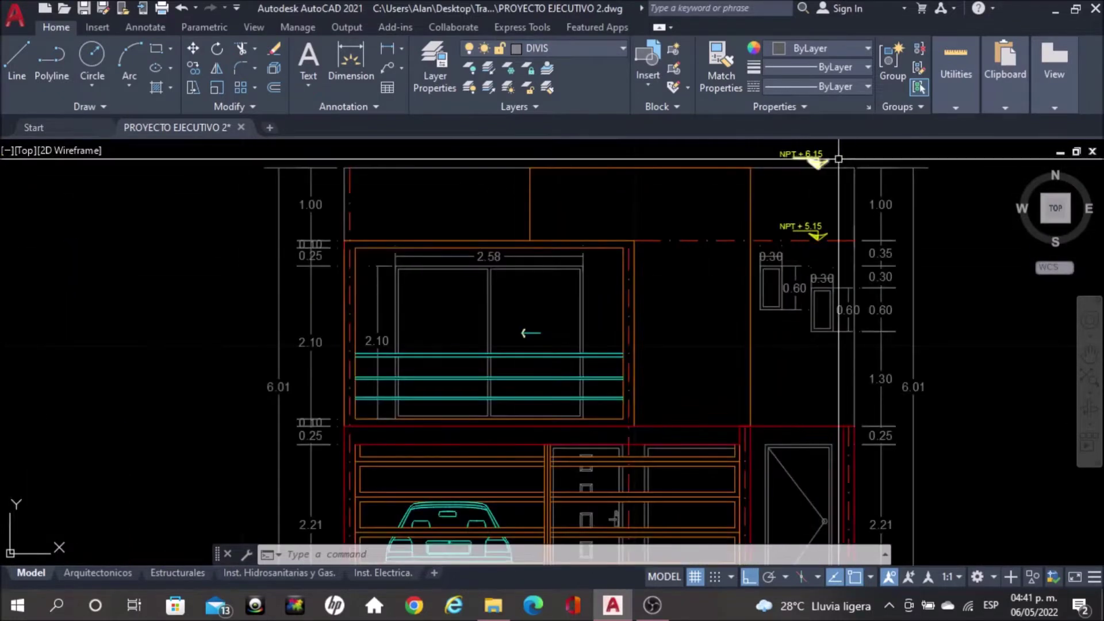
scroll(638, 234, "down", 2)
middle_click_drag(666, 386, 609, 283)
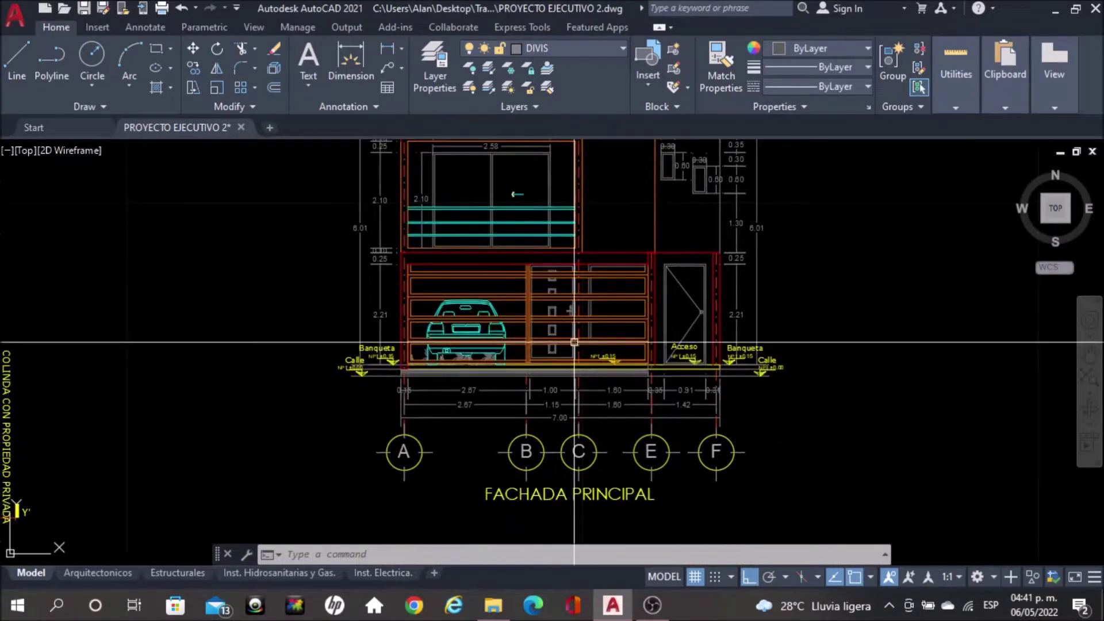
scroll(550, 334, "up", 2)
scroll(506, 288, "down", 2)
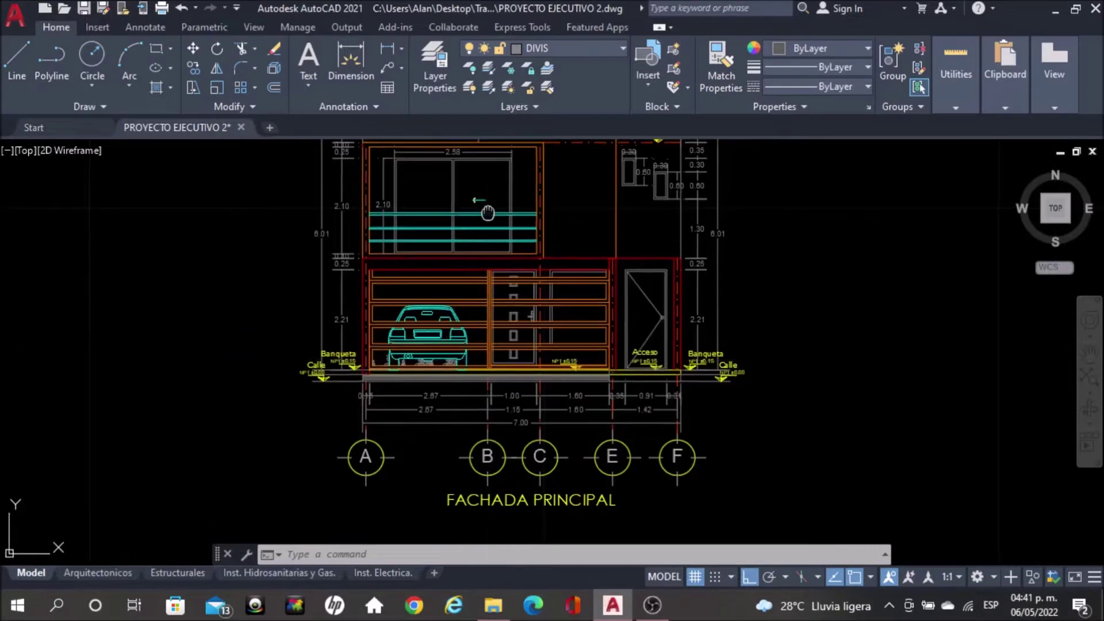
middle_click_drag(426, 164, 434, 204)
- Zoom around the façade and bring the lower façade and garage door into view
scroll(435, 204, "up", 2)
scroll(494, 175, "up", 2)
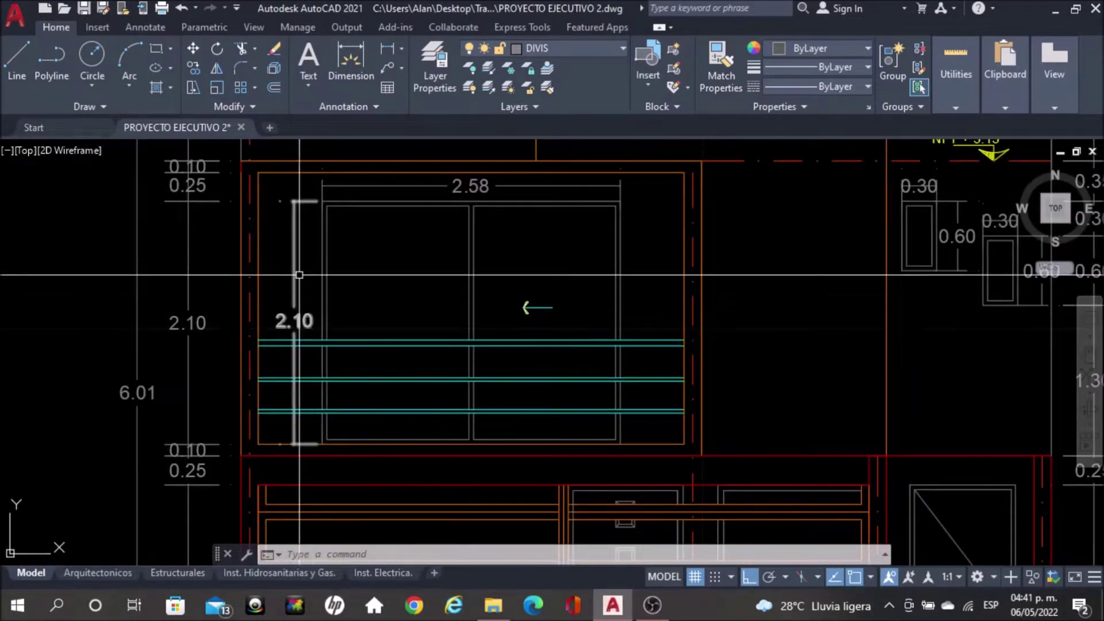
scroll(707, 247, "down", 3)
scroll(806, 203, "up", 3)
scroll(806, 203, "down", 2)
middle_click_drag(693, 351, 678, 236)
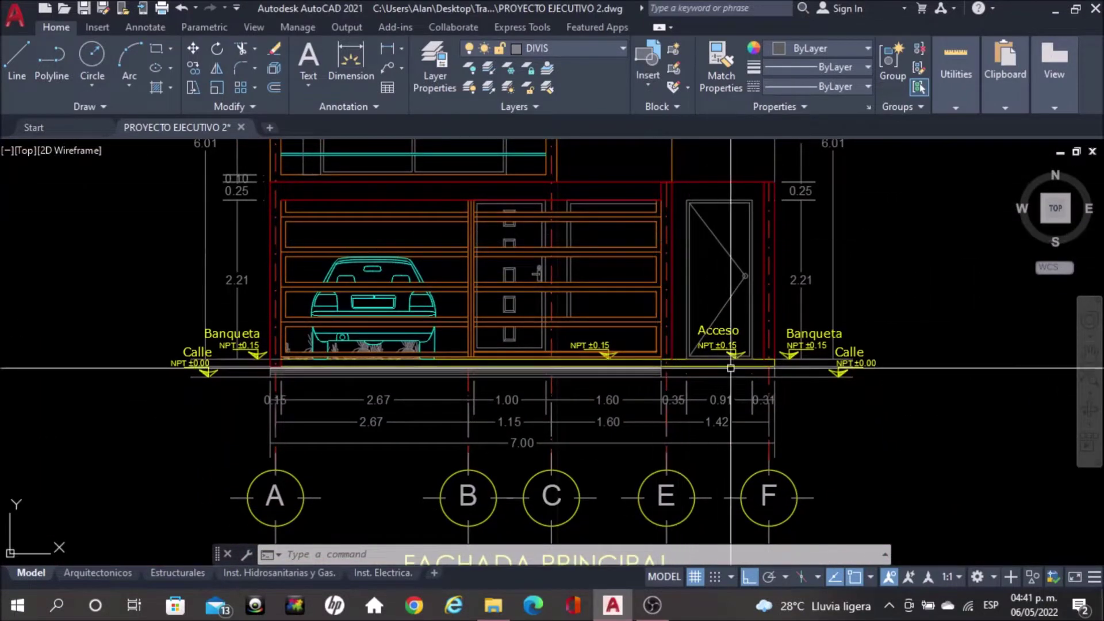
- Move down to inspect the FACHADA POSTERIOR elevation
scroll(732, 366, "up", 2)
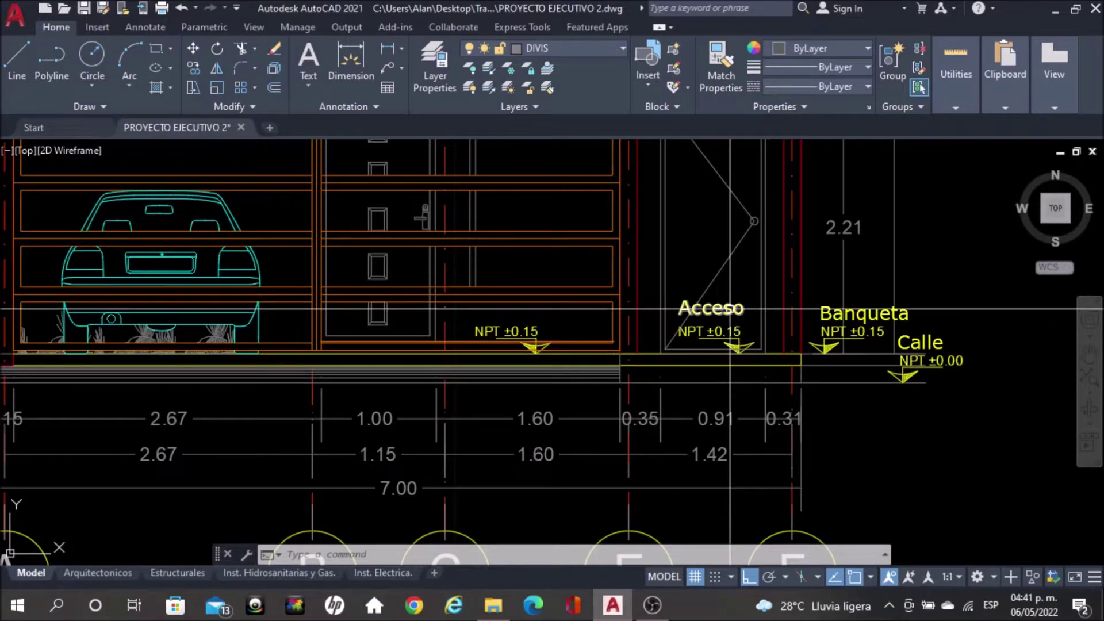
scroll(743, 329, "down", 2)
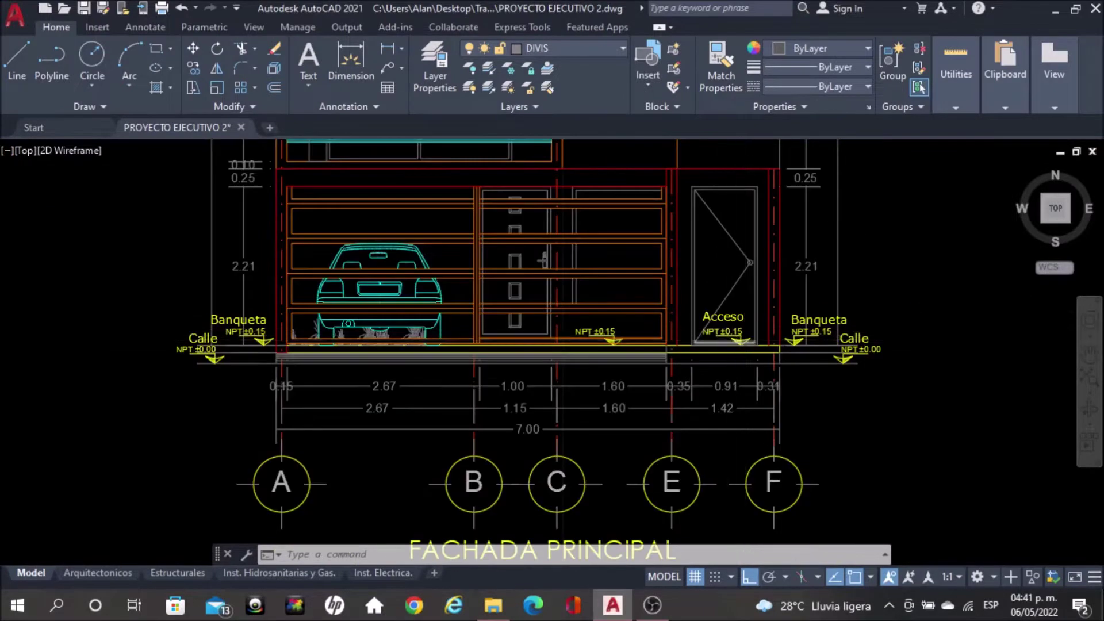
scroll(661, 357, "down", 2)
middle_click_drag(633, 460, 621, 373)
middle_click_drag(609, 506, 600, 375)
scroll(600, 376, "up", 2)
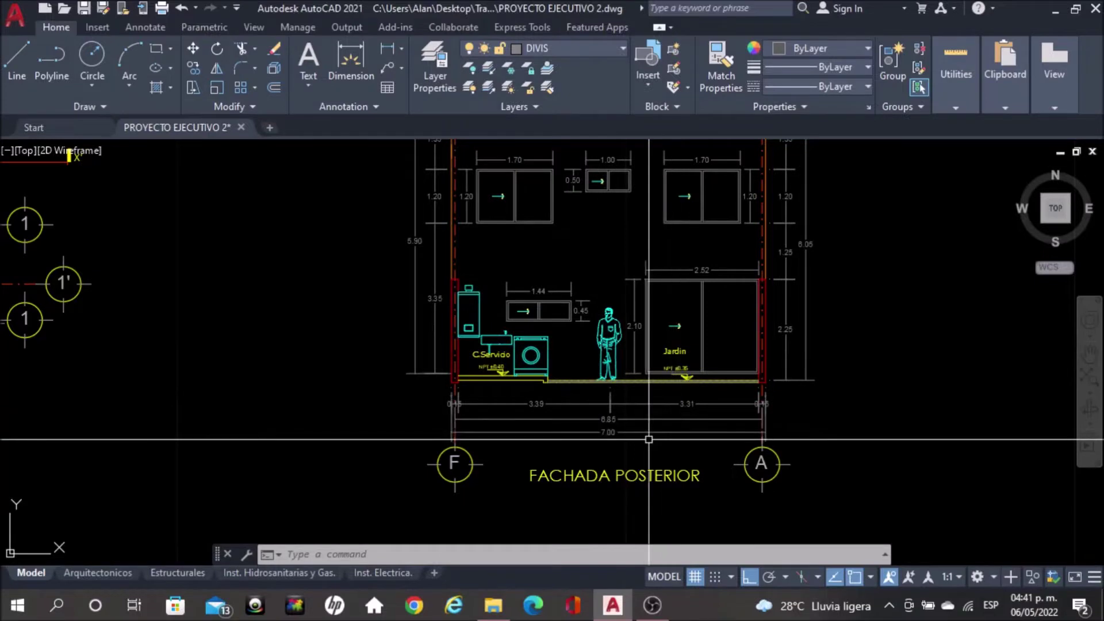
scroll(677, 431, "down", 2)
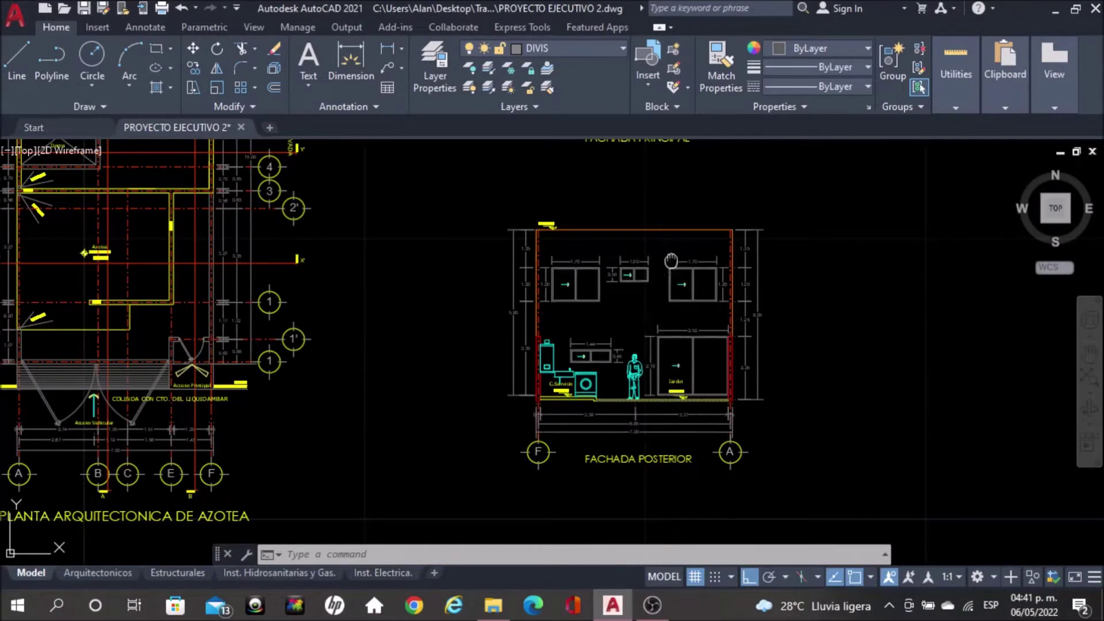
- Pan back to FACHADA PRINCIPAL, then settle on FACHADA POSTERIOR shown beneath it
middle_click_drag(671, 261, 659, 438)
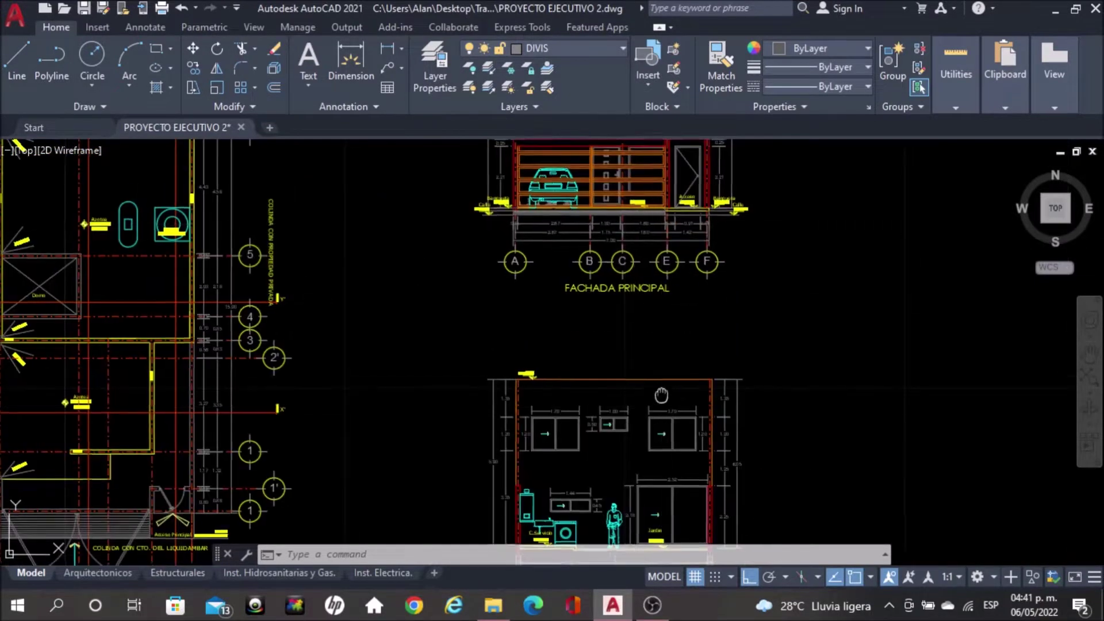
middle_click_drag(661, 547, 661, 322)
scroll(675, 360, "up", 2)
scroll(674, 360, "down", 2)
scroll(675, 361, "down", 2)
- Pan from the floor plans across the elevations toward the building sections
middle_click_drag(674, 360, 696, 259)
scroll(660, 268, "down", 2)
mouse_move(598, 350)
middle_mouse_down()
mouse_move(598, 407)
mouse_move(552, 308)
middle_mouse_up()
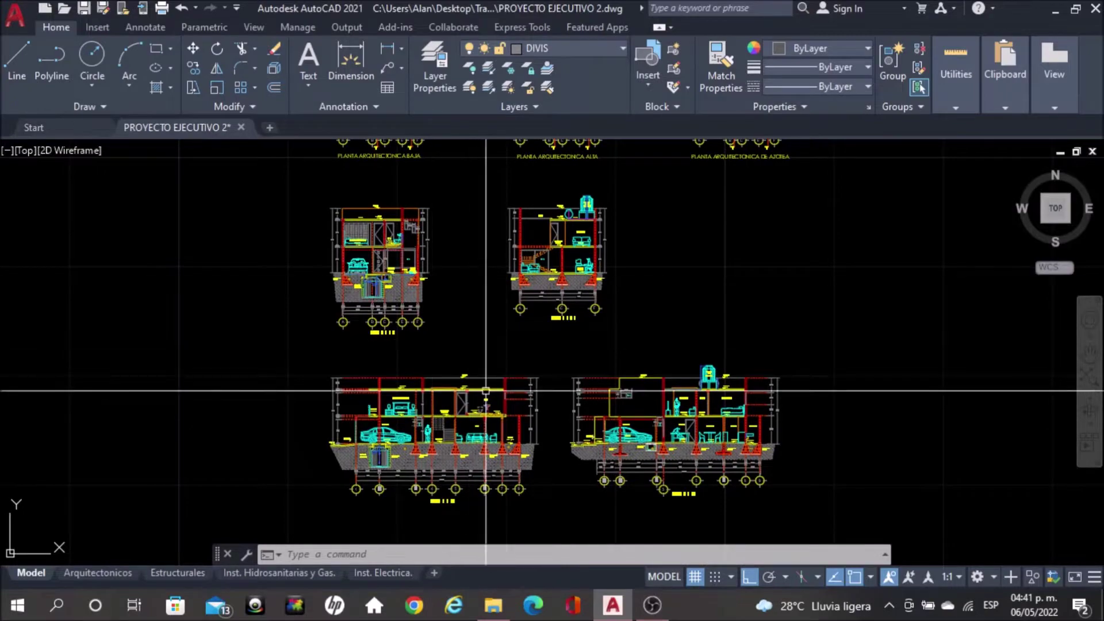
middle_click_drag(486, 391, 403, 322)
scroll(402, 322, "up", 3)
scroll(403, 322, "down", 3)
scroll(402, 242, "up", 1)
- Zoom in and out to inspect sections CORTE A-A' and B-B'
middle_click_drag(402, 232, 403, 401)
scroll(382, 403, "up", 2)
scroll(438, 382, "up", 1)
scroll(440, 413, "up", 1)
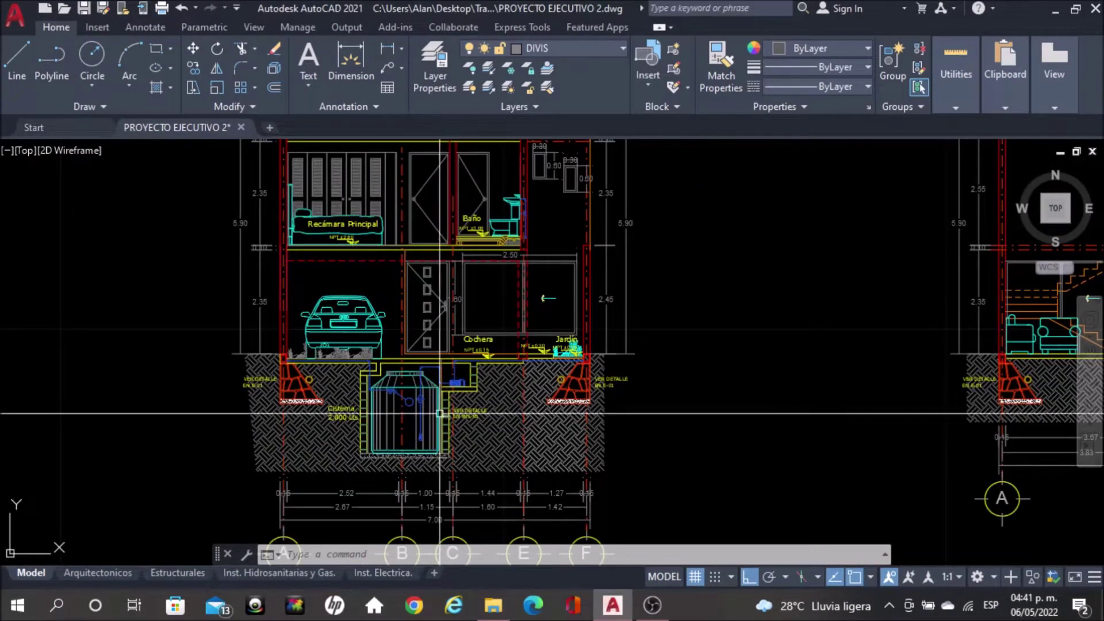
scroll(440, 412, "up", 2)
scroll(460, 385, "up", 2)
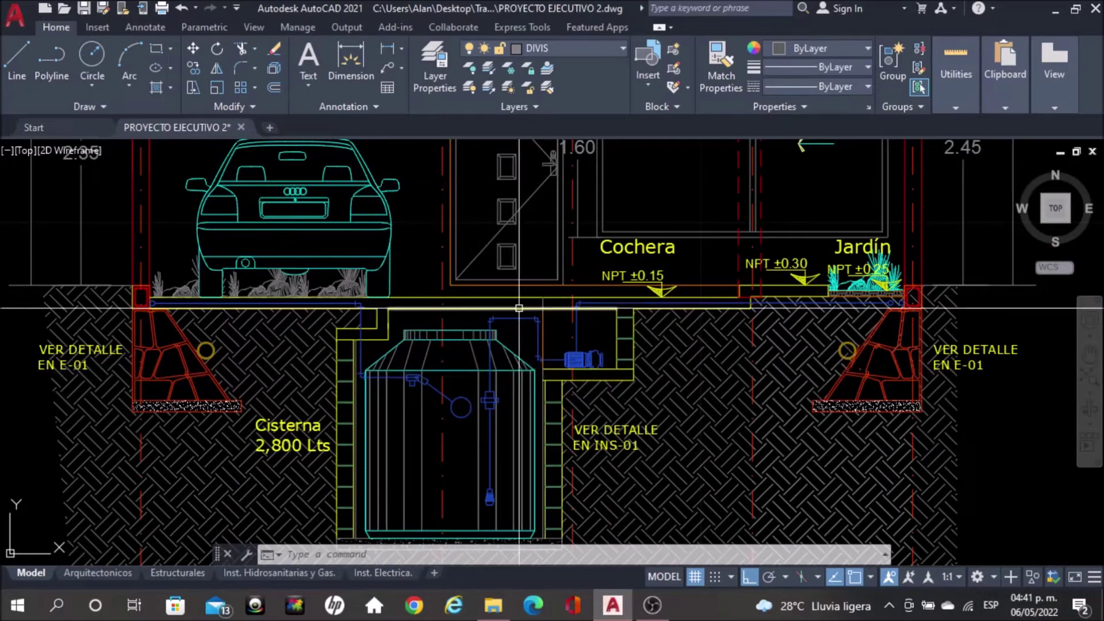
scroll(357, 360, "down", 2)
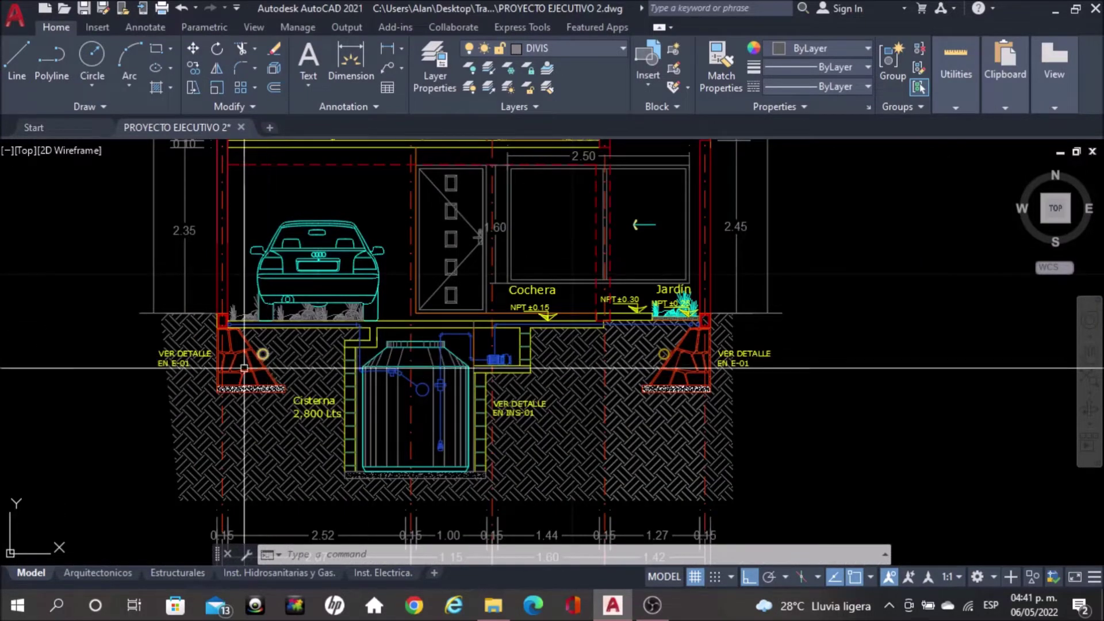
scroll(402, 357, "down", 2)
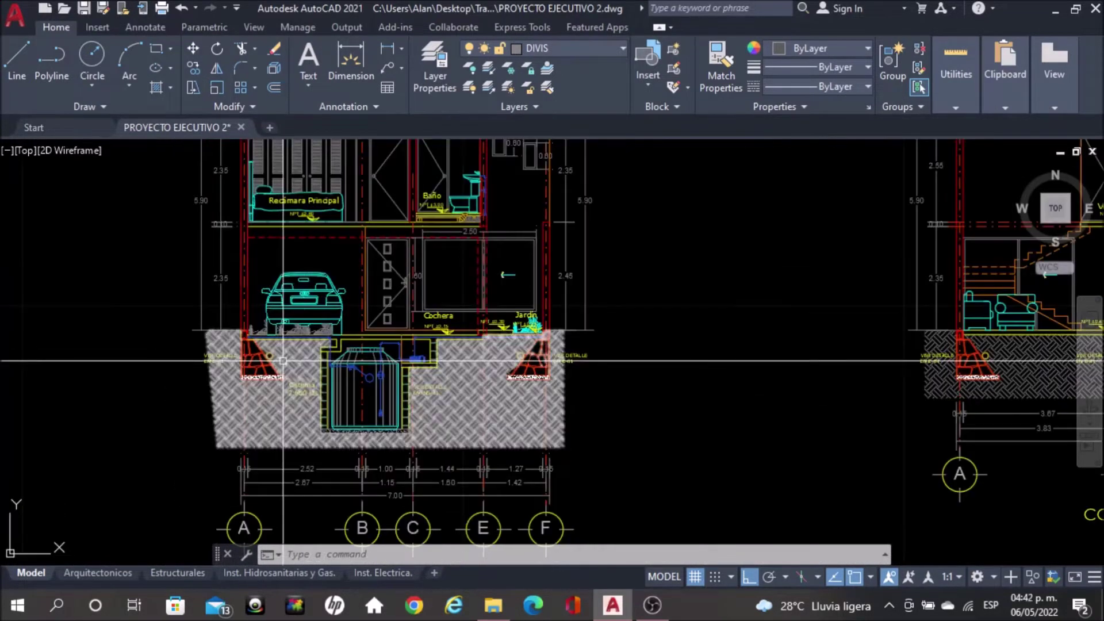
scroll(519, 308, "down", 2)
scroll(698, 190, "up", 1)
scroll(697, 190, "up", 3)
scroll(576, 173, "down", 1)
scroll(577, 173, "down", 2)
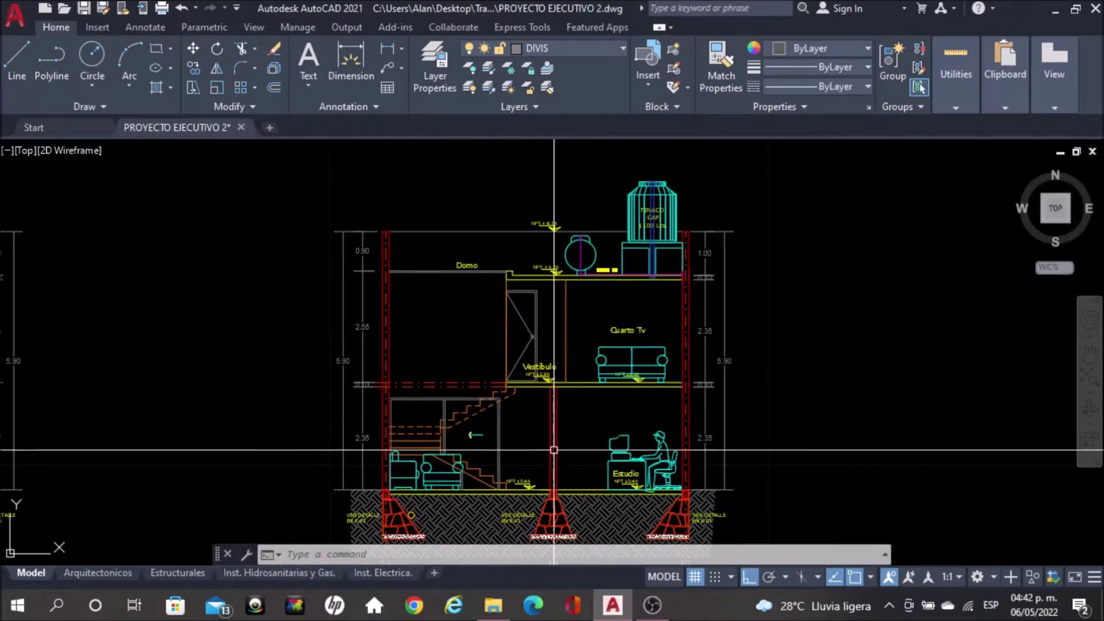
- Move over to the other building sections, CORTE X-X' and Y-Y', and zoom to read them
mouse_move(541, 472)
middle_mouse_down()
mouse_move(575, 213)
mouse_move(615, 107)
middle_mouse_up()
scroll(575, 213, "down", 4)
scroll(391, 333, "up", 2)
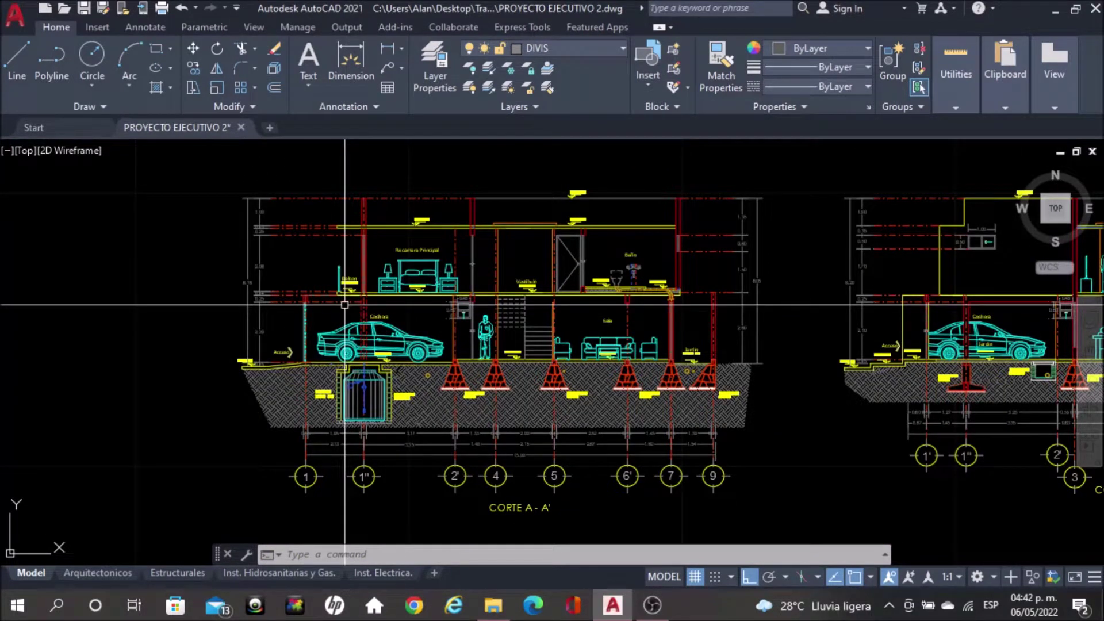
scroll(604, 356, "down", 2)
scroll(603, 301, "down", 2)
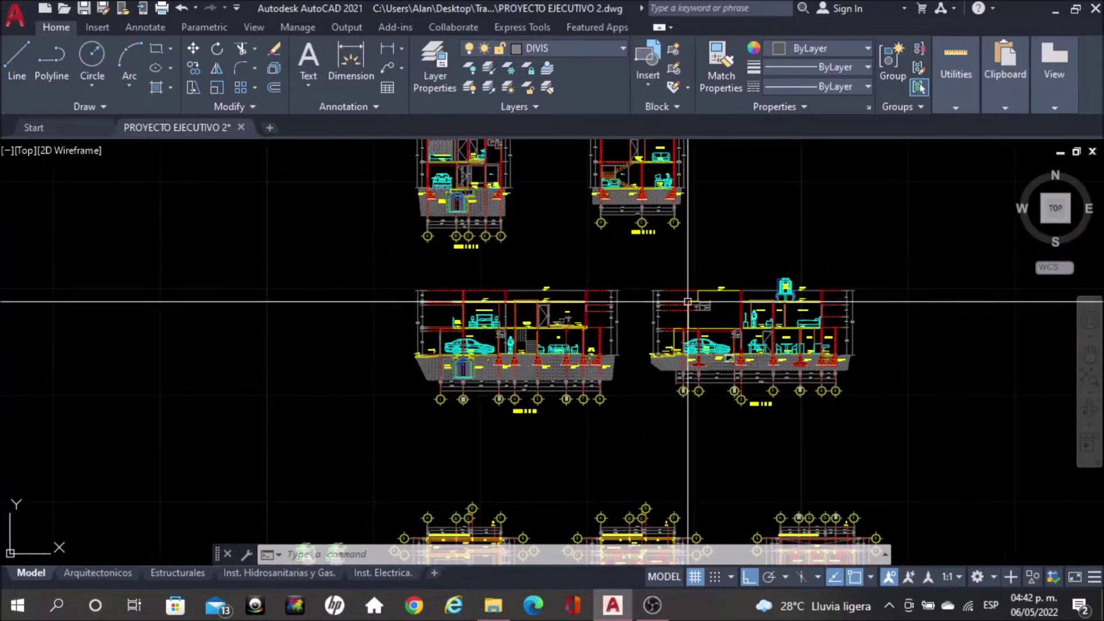
left_click(877, 378)
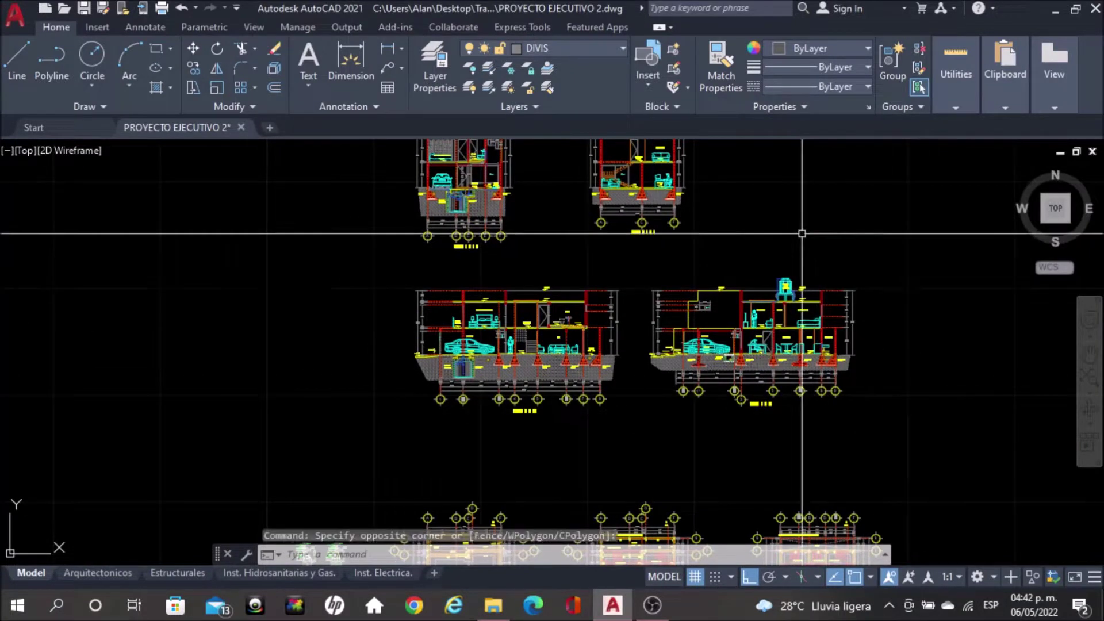
- Center on section CORTE B-B' and its Cisterna 2,800 Lts detail, then zoom back out
middle_click_drag(931, 229, 817, 217)
scroll(656, 327, "up", 4)
scroll(644, 262, "up", 1)
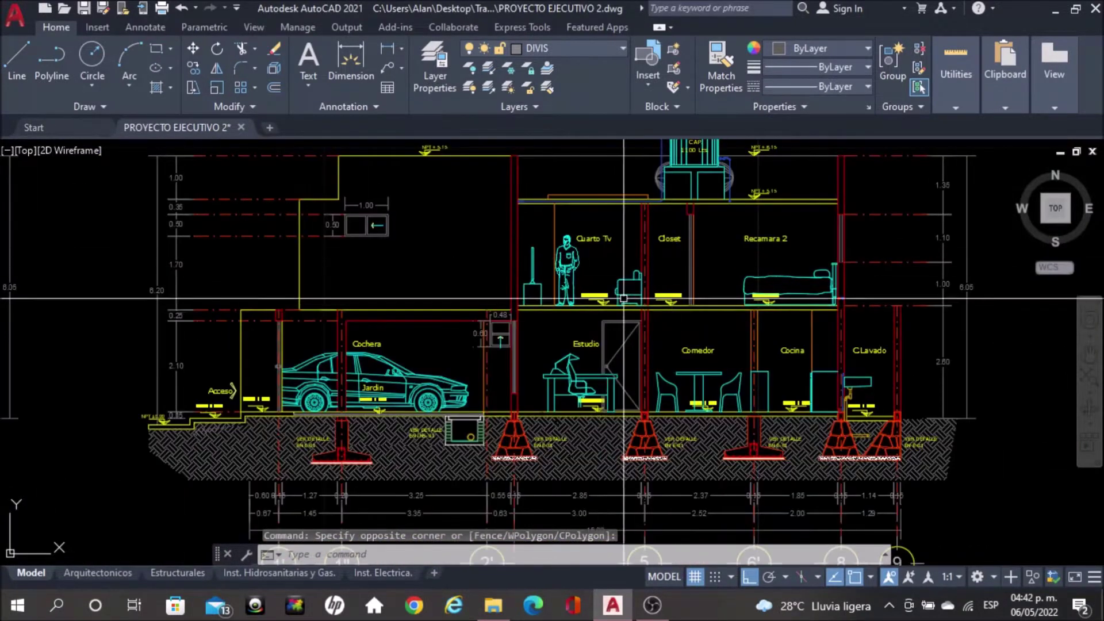
scroll(349, 348, "up", 3)
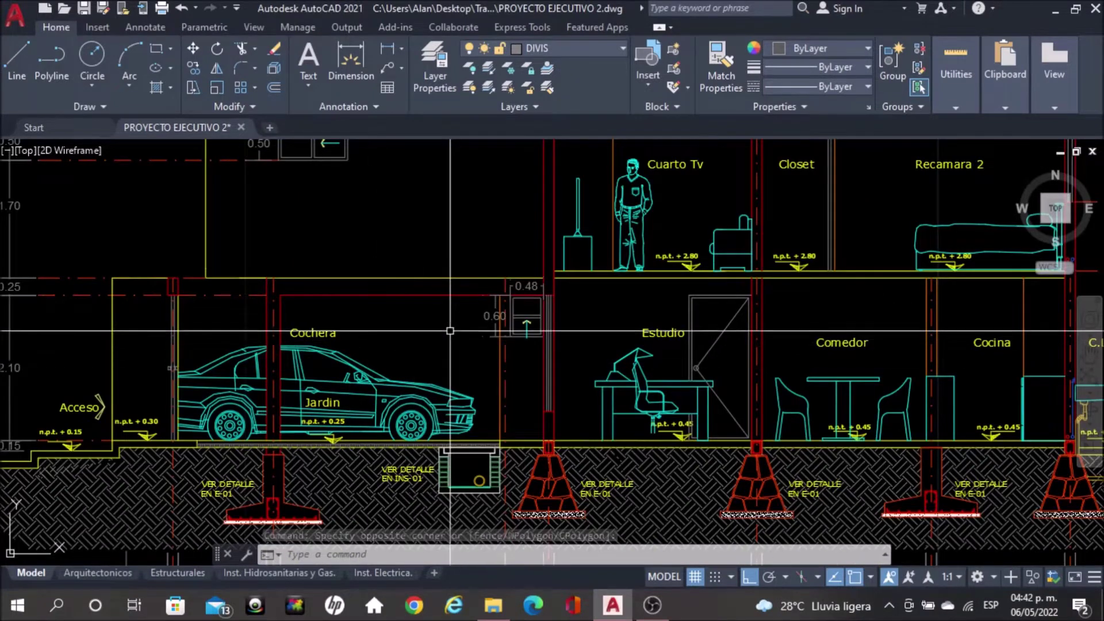
scroll(345, 339, "down", 4)
scroll(337, 310, "down", 2)
scroll(330, 290, "down", 2)
middle_click_drag(330, 289, 628, 419)
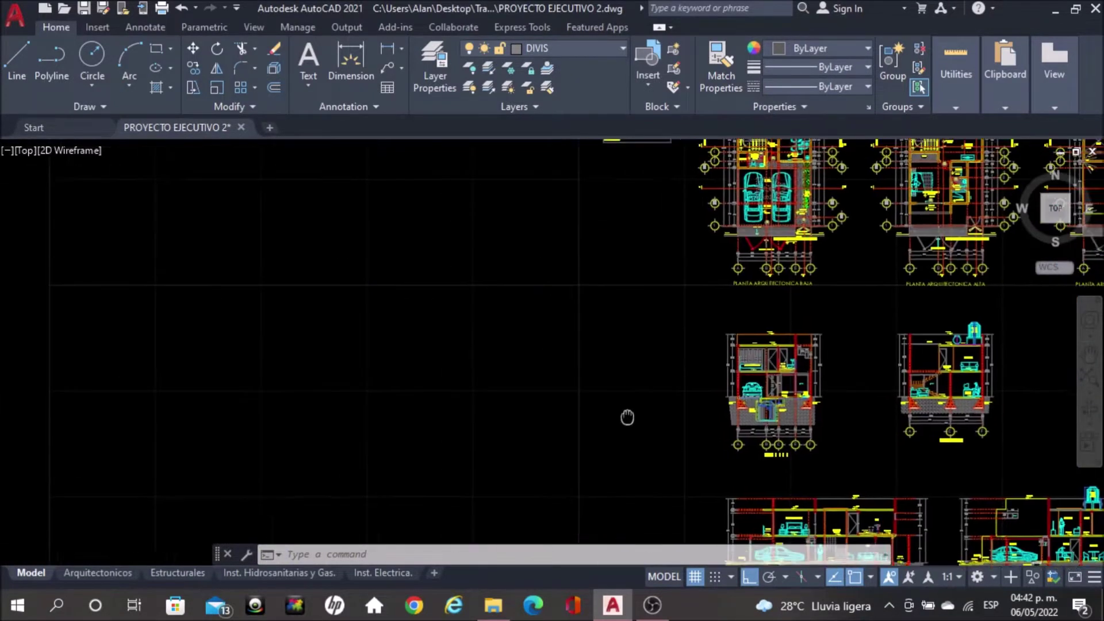
- Zoom in on the CUADRO DE SUPERFICIES table (70.45, 43.37, 113.82 M2), then zoom back out
scroll(690, 374, "up", 2)
scroll(684, 234, "up", 2)
scroll(657, 256, "up", 5)
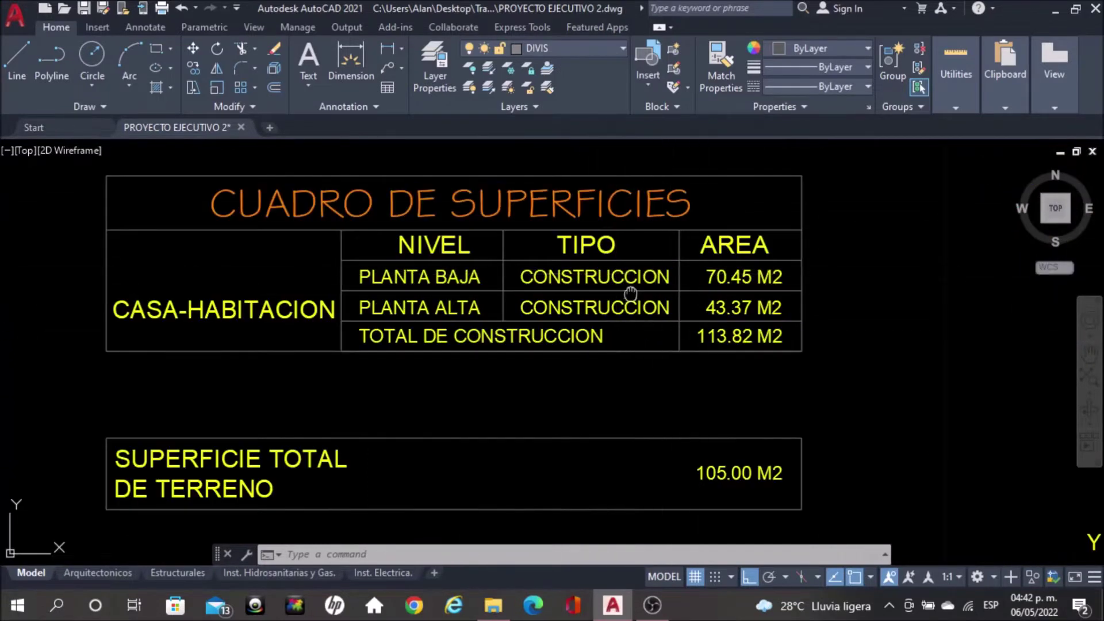
middle_click_drag(647, 293, 598, 286)
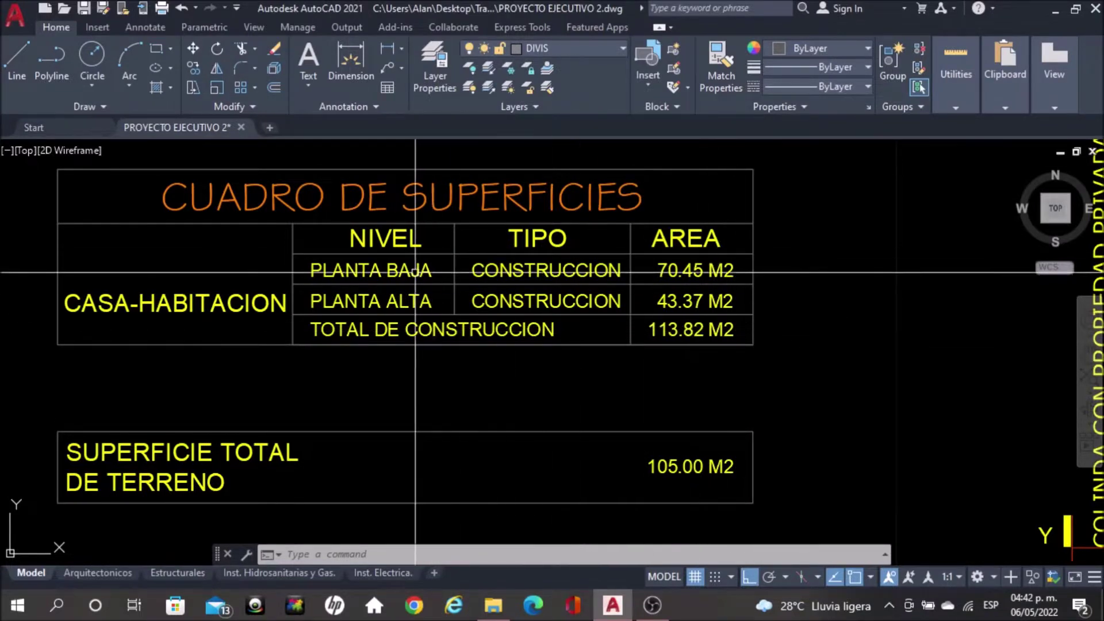
scroll(468, 264, "down", 2)
scroll(340, 419, "up", 2)
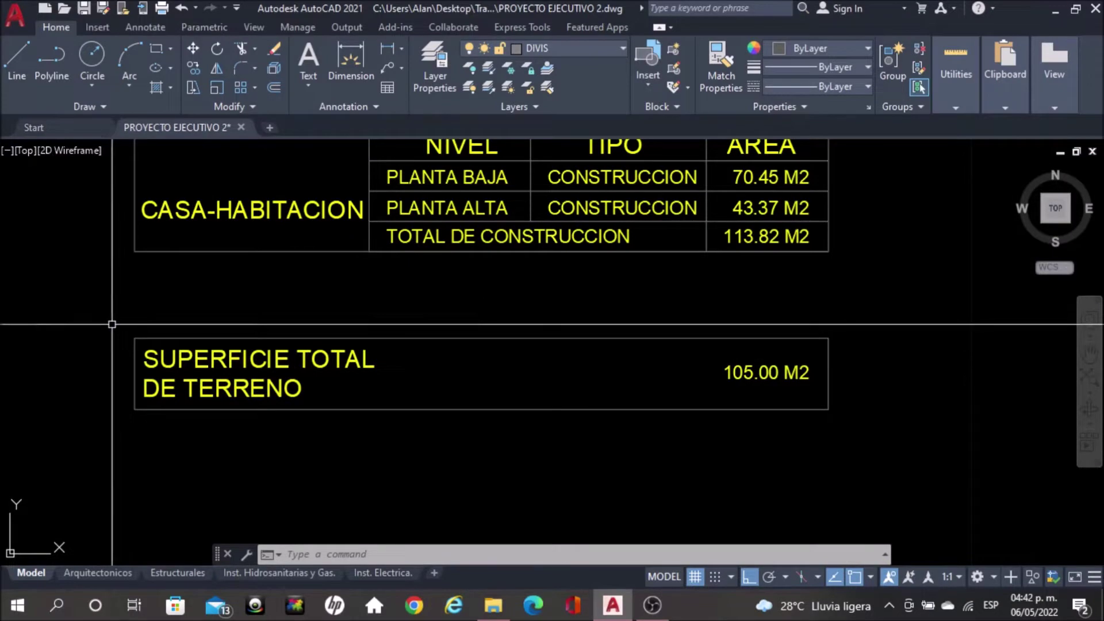
scroll(679, 366, "down", 1)
scroll(713, 368, "up", 1)
scroll(479, 359, "up", 2)
scroll(253, 288, "down", 5)
scroll(437, 260, "down", 2)
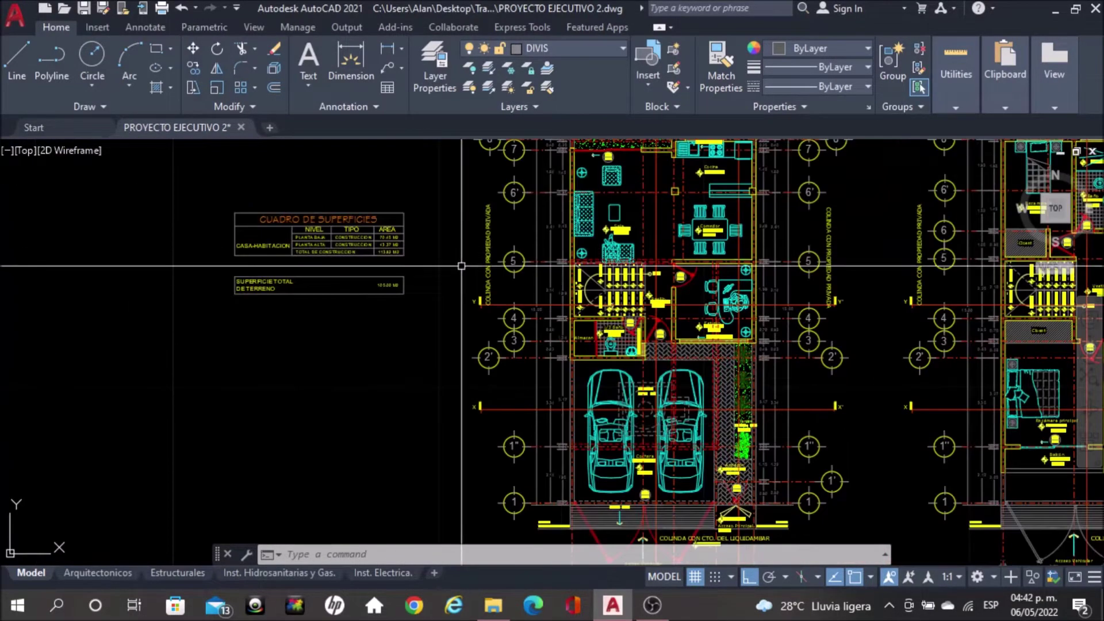
- Bring both floor plans into view and zoom in and out on them
middle_click_drag(540, 408, 440, 226)
scroll(631, 467, "up", 4)
scroll(656, 467, "down", 6)
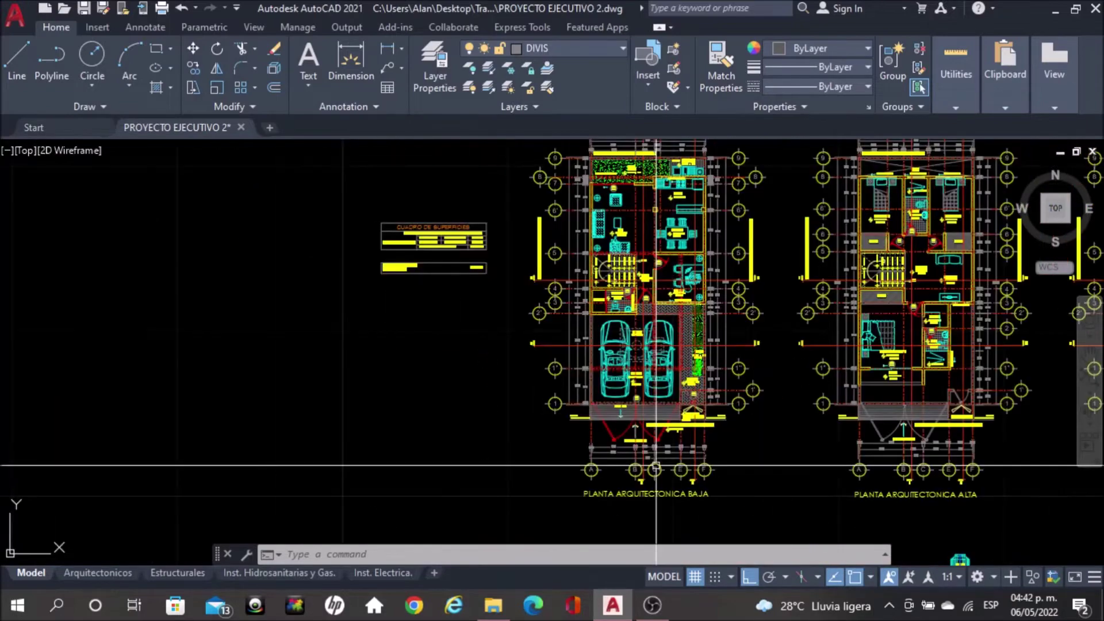
scroll(575, 270, "up", 2)
scroll(517, 282, "up", 2)
scroll(510, 283, "down", 5)
scroll(509, 283, "up", 1)
scroll(509, 283, "down", 3)
- Pan across the full set of plans and sections, zooming to inspect them
middle_click_drag(562, 281, 299, 259)
scroll(299, 259, "up", 2)
scroll(576, 229, "down", 2)
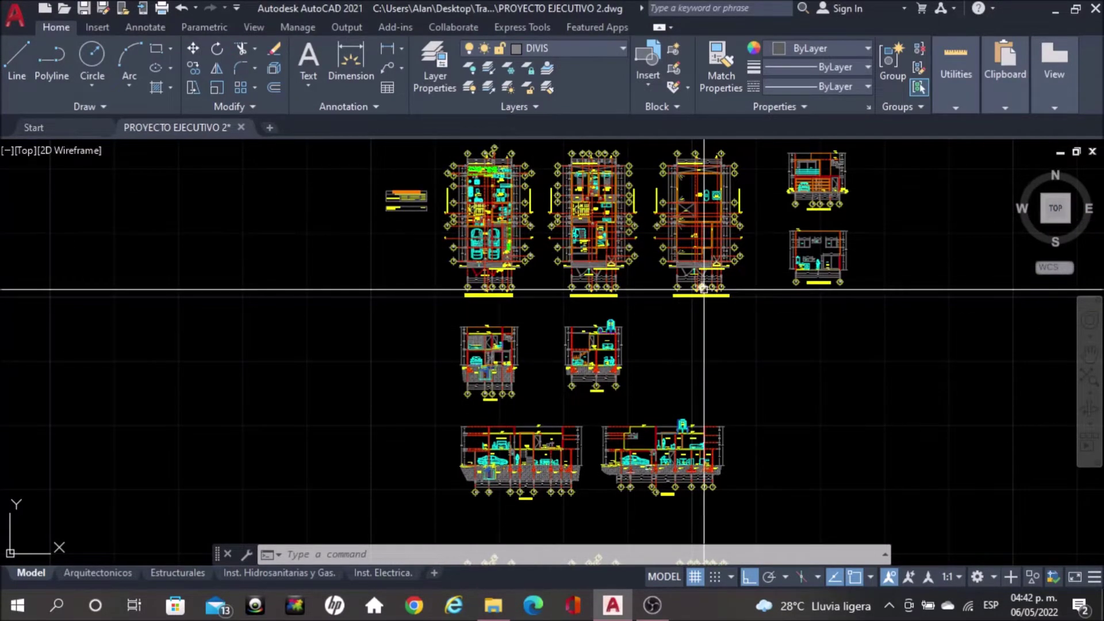
scroll(656, 350, "down", 2)
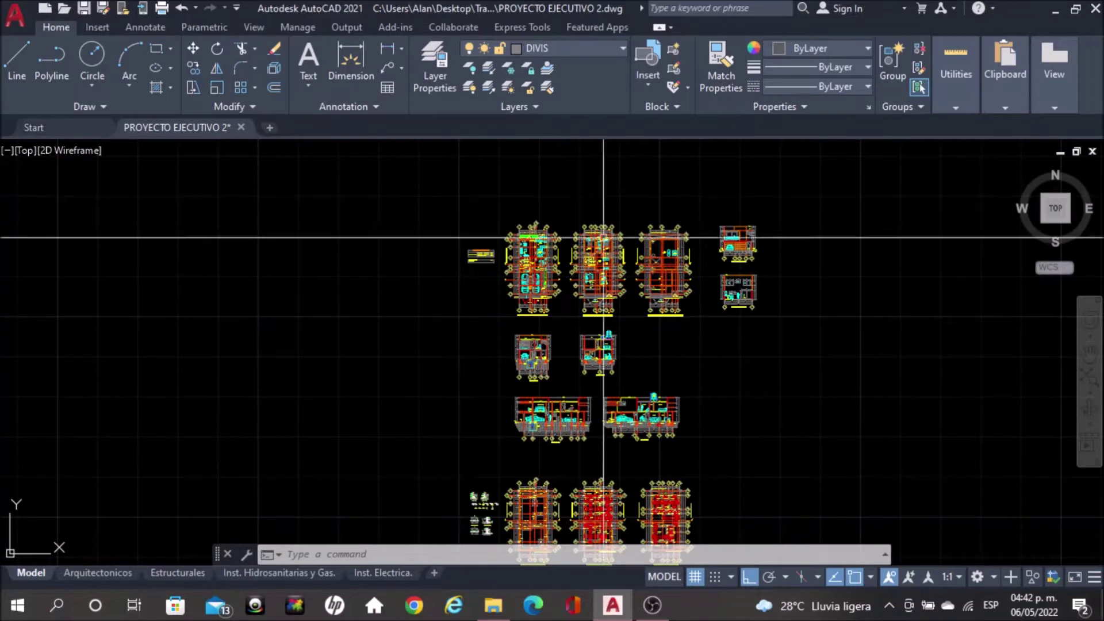
scroll(671, 393, "up", 2)
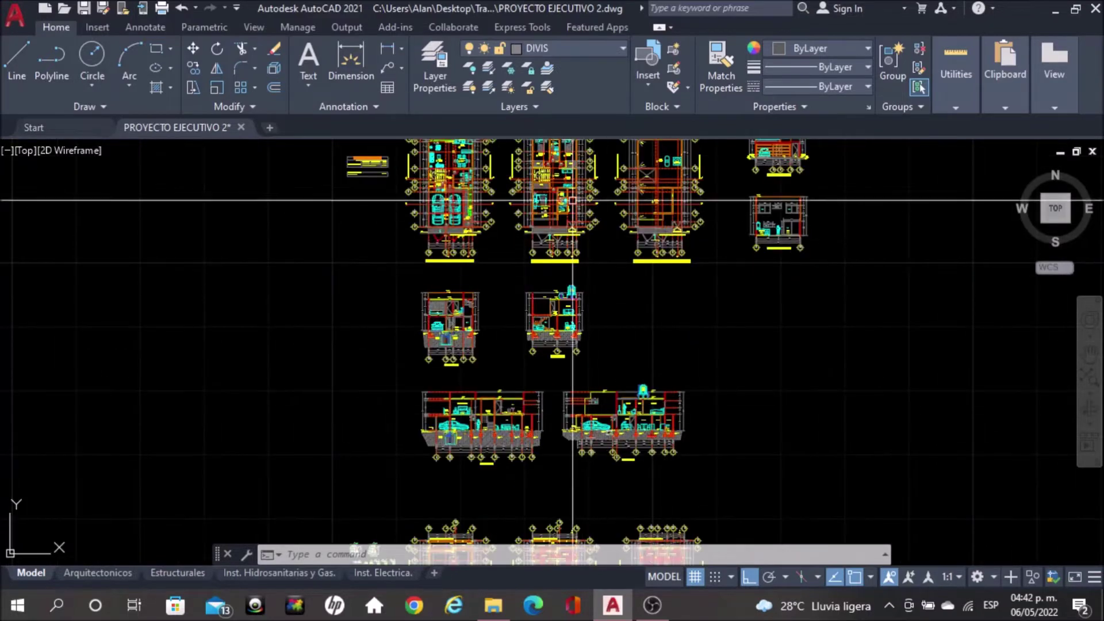
scroll(575, 259, "up", 1)
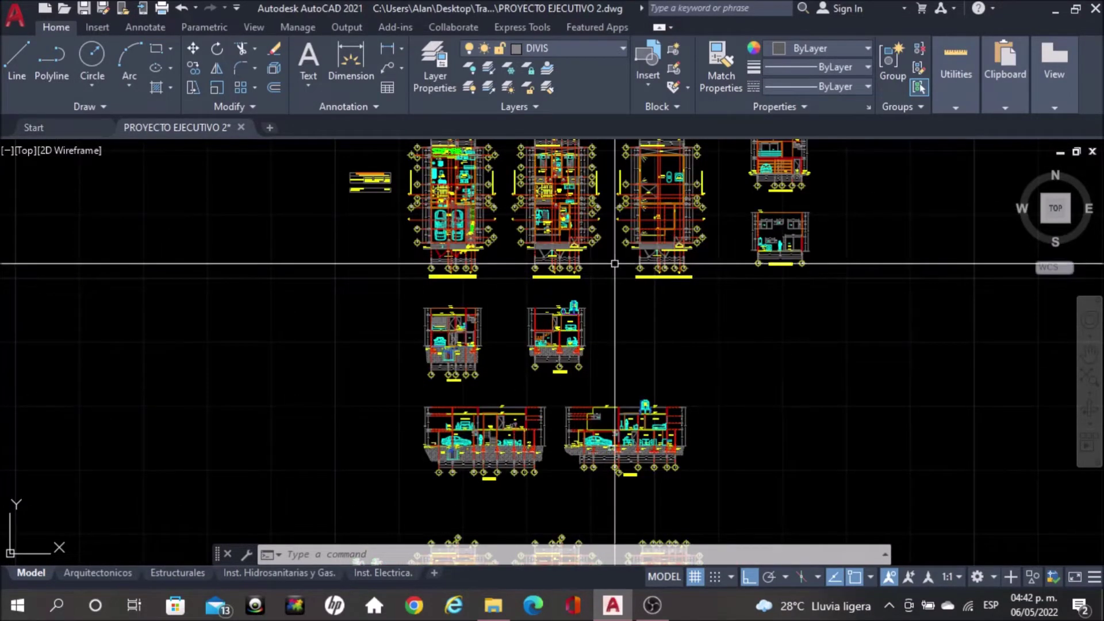
scroll(601, 203, "down", 2)
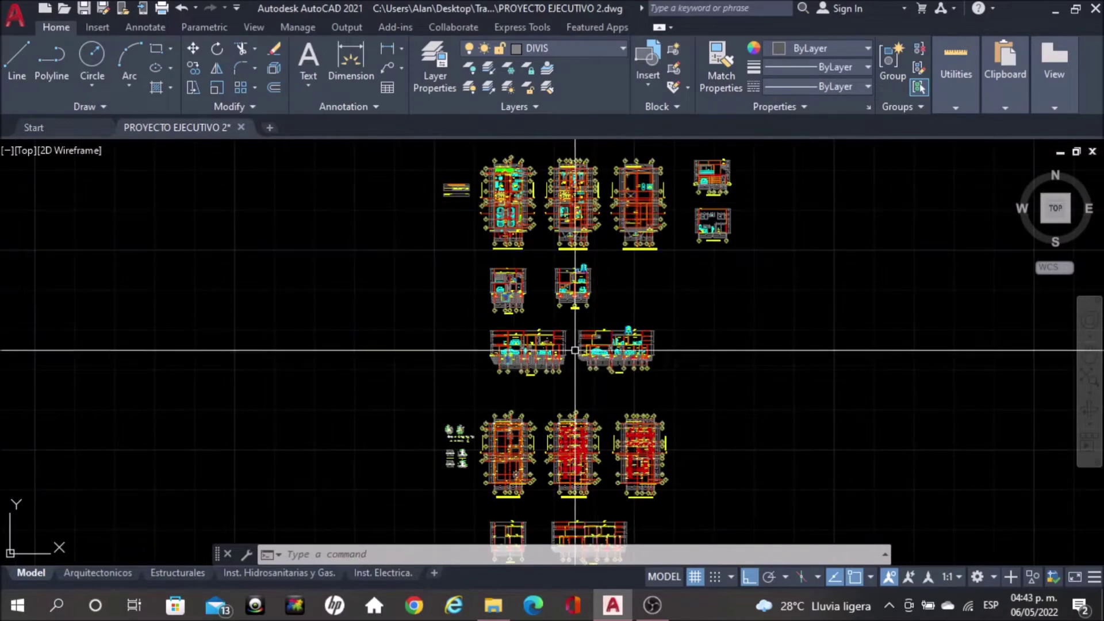
- Move to the foundation plans and zoom in to inspect them
middle_click_drag(566, 402, 505, 239)
scroll(504, 173, "up", 2)
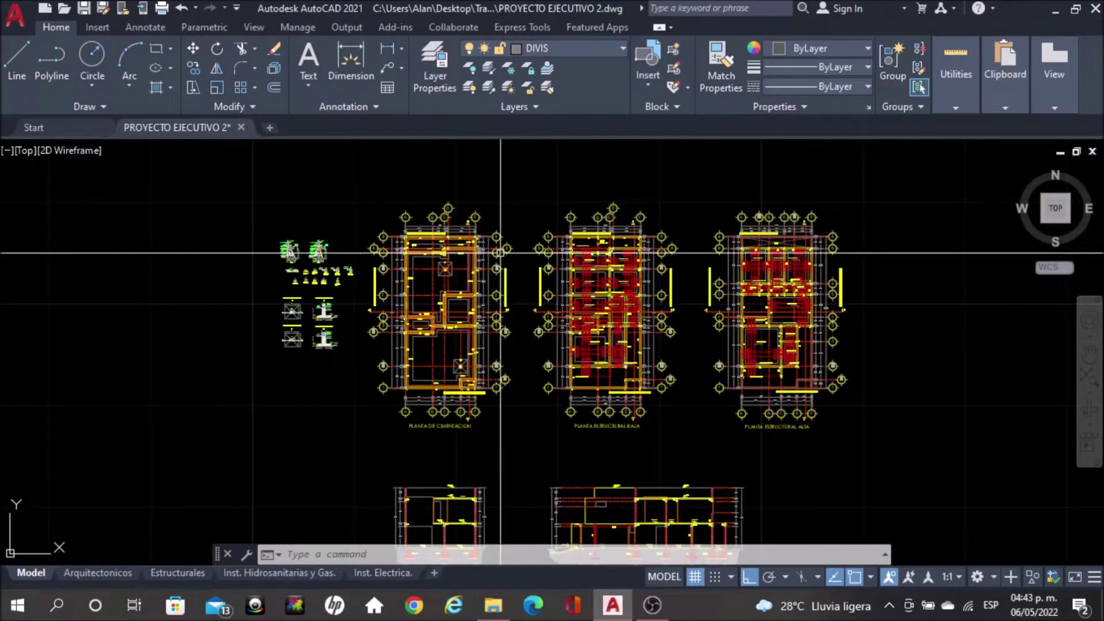
scroll(470, 310, "up", 3)
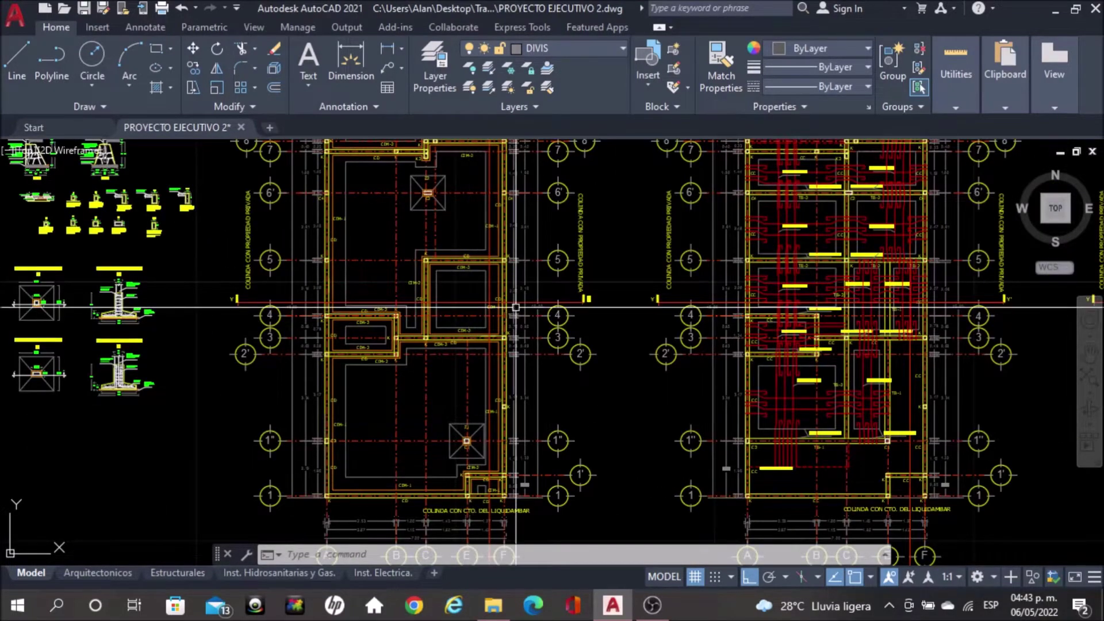
scroll(469, 310, "down", 2)
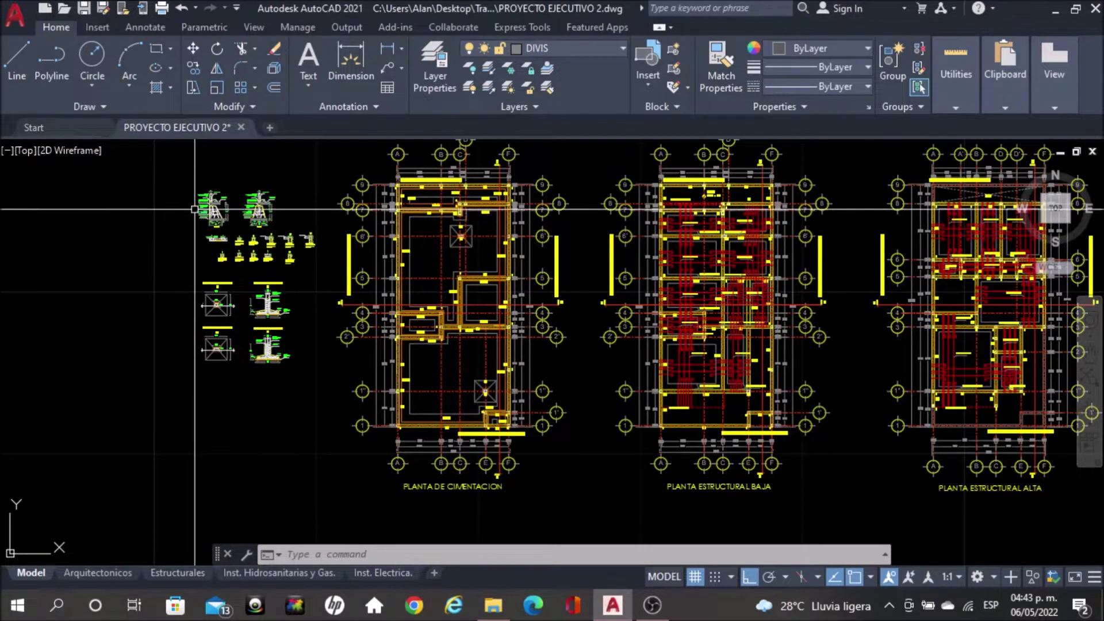
scroll(413, 217, "up", 2)
scroll(519, 246, "up", 2)
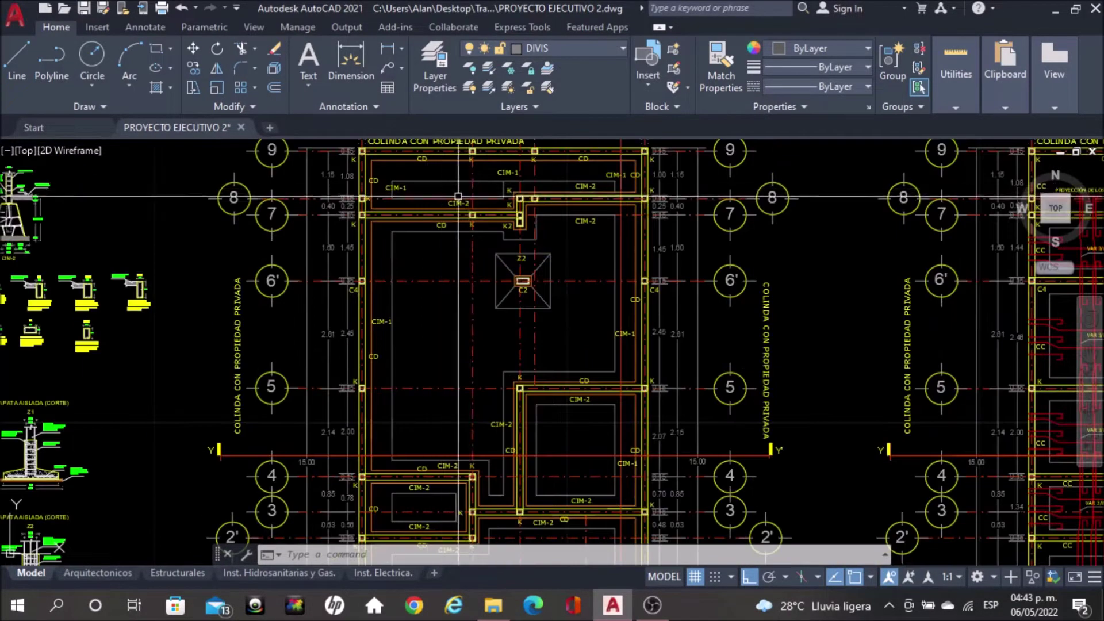
scroll(520, 245, "up", 2)
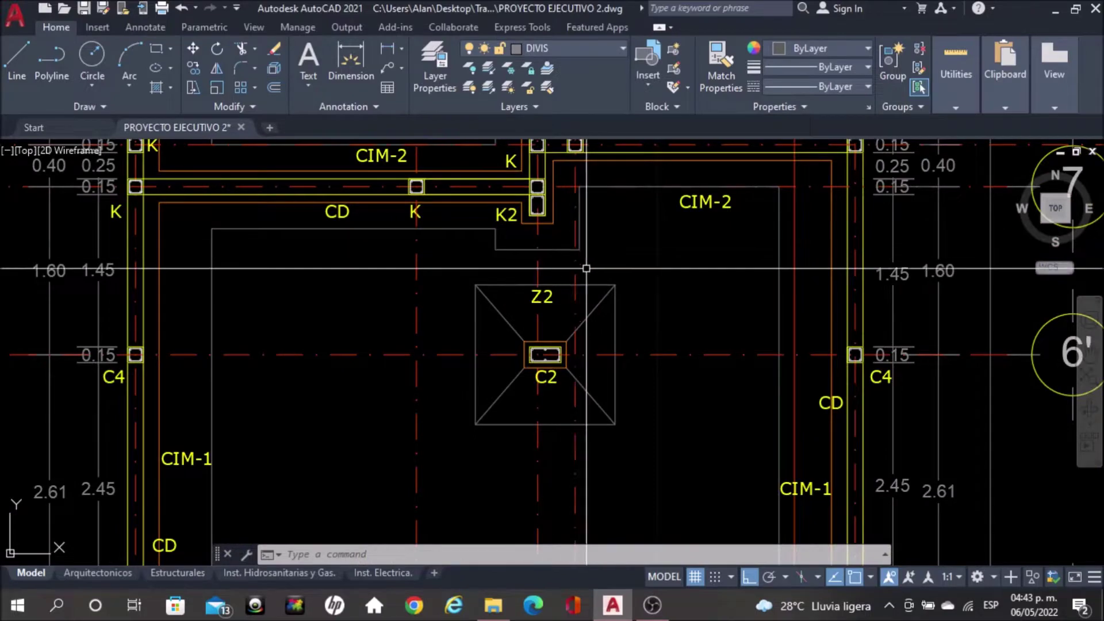
scroll(572, 256, "down", 2)
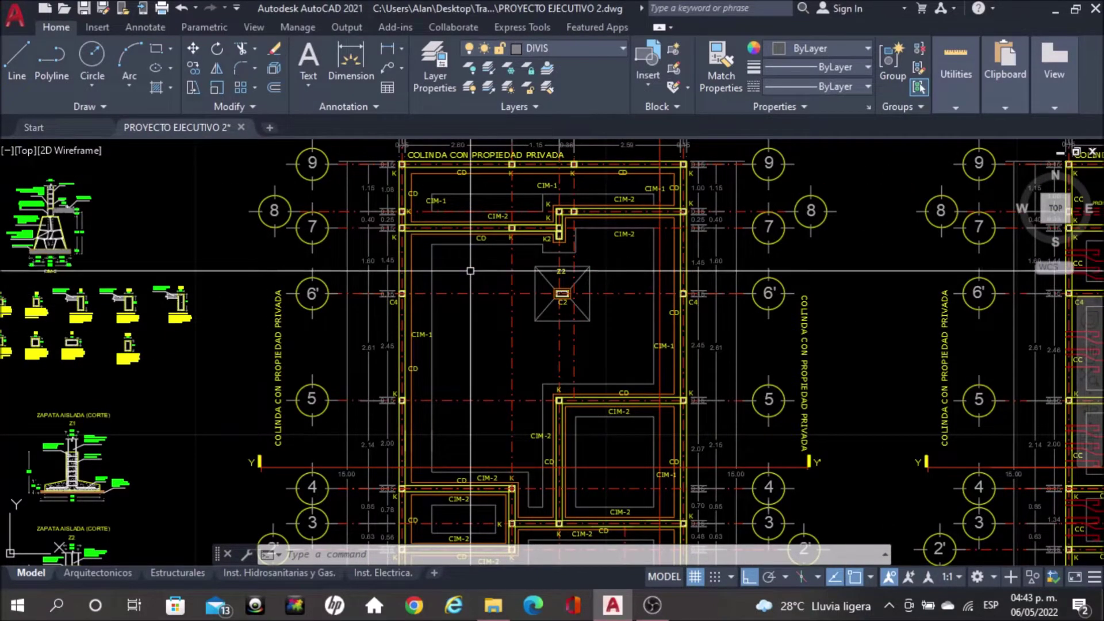
scroll(493, 192, "down", 3)
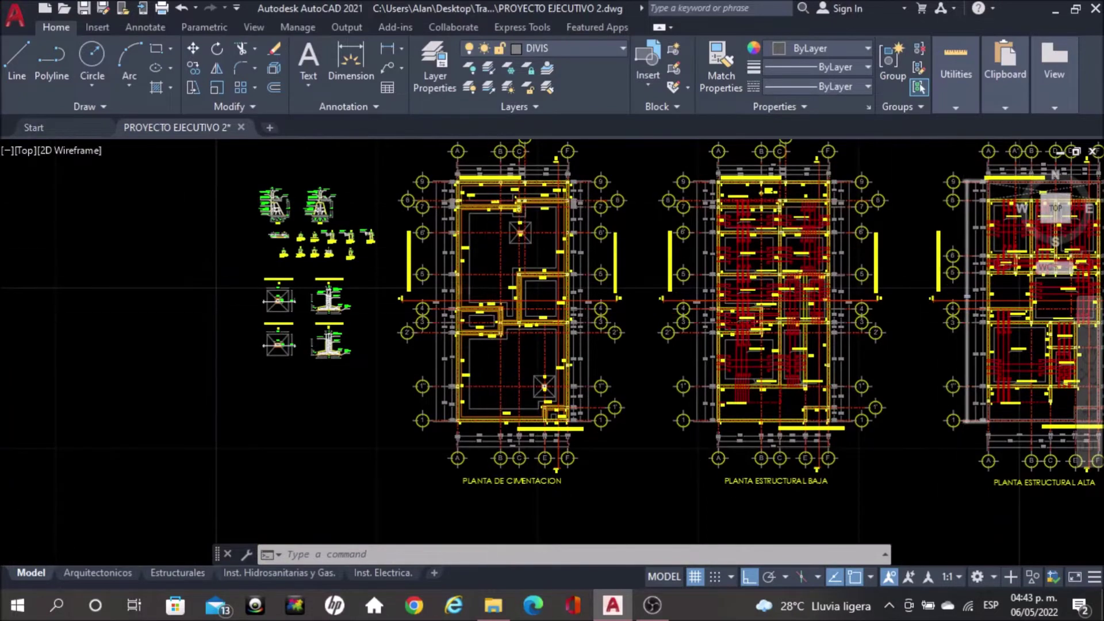
scroll(856, 274, "up", 3)
scroll(856, 274, "up", 3)
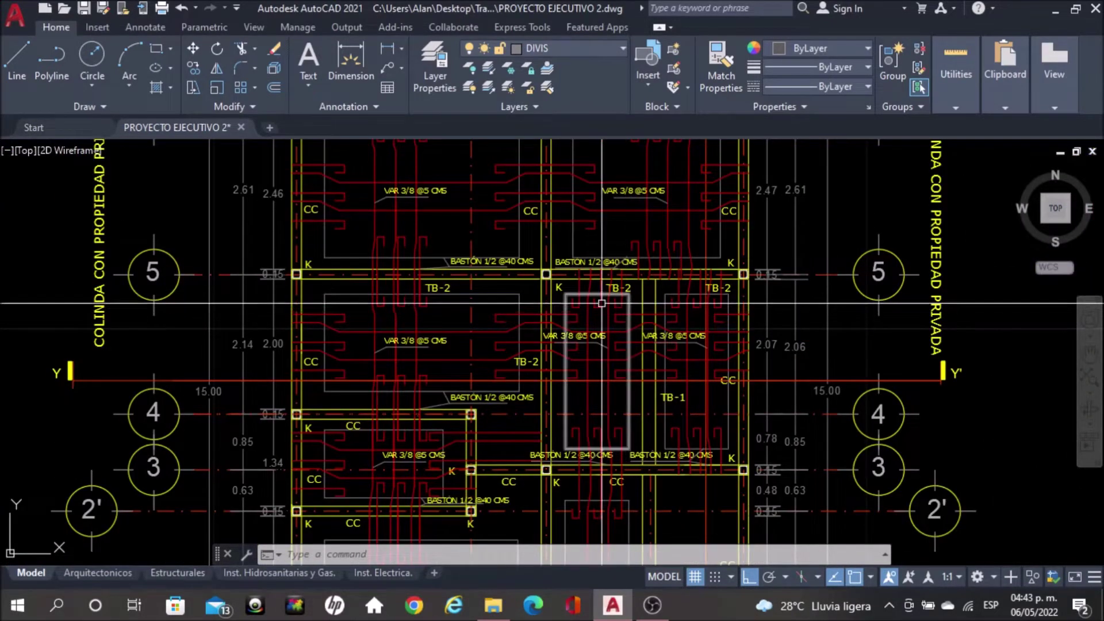
- Keep zooming in and out across the foundation plan details
scroll(408, 287, "down", 3)
scroll(889, 278, "down", 2)
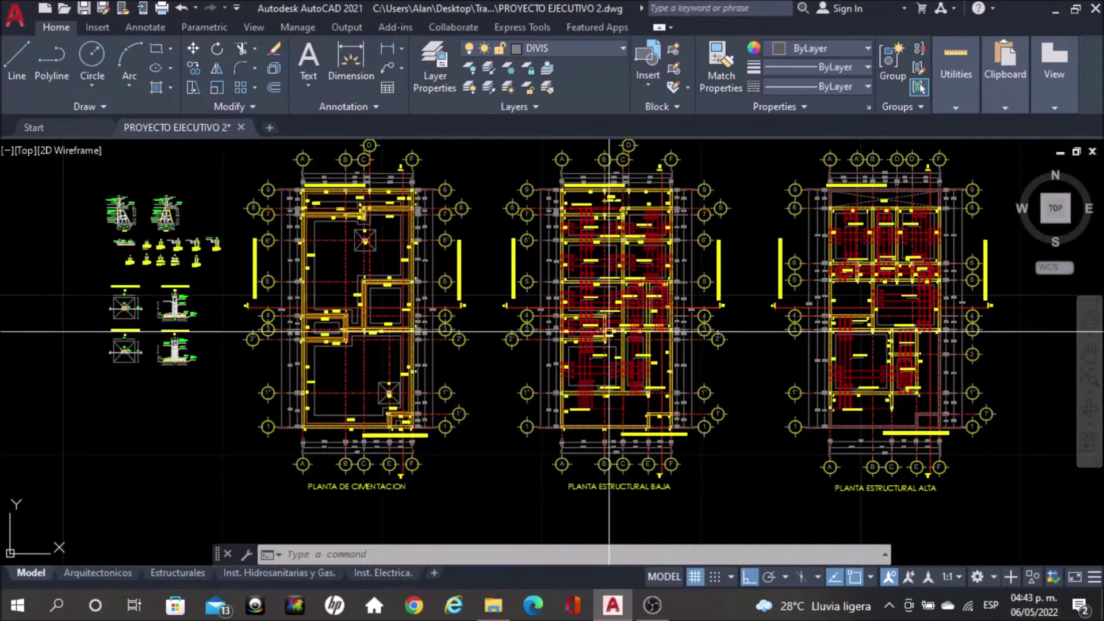
scroll(600, 330, "up", 3)
scroll(591, 360, "up", 2)
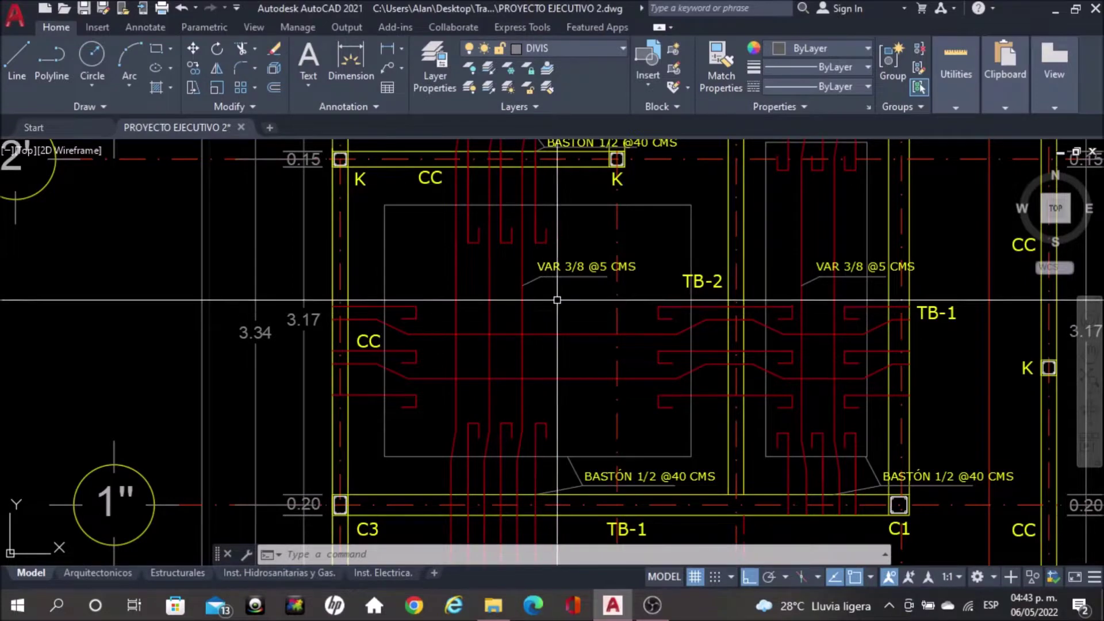
scroll(575, 290, "down", 5)
scroll(575, 289, "down", 2)
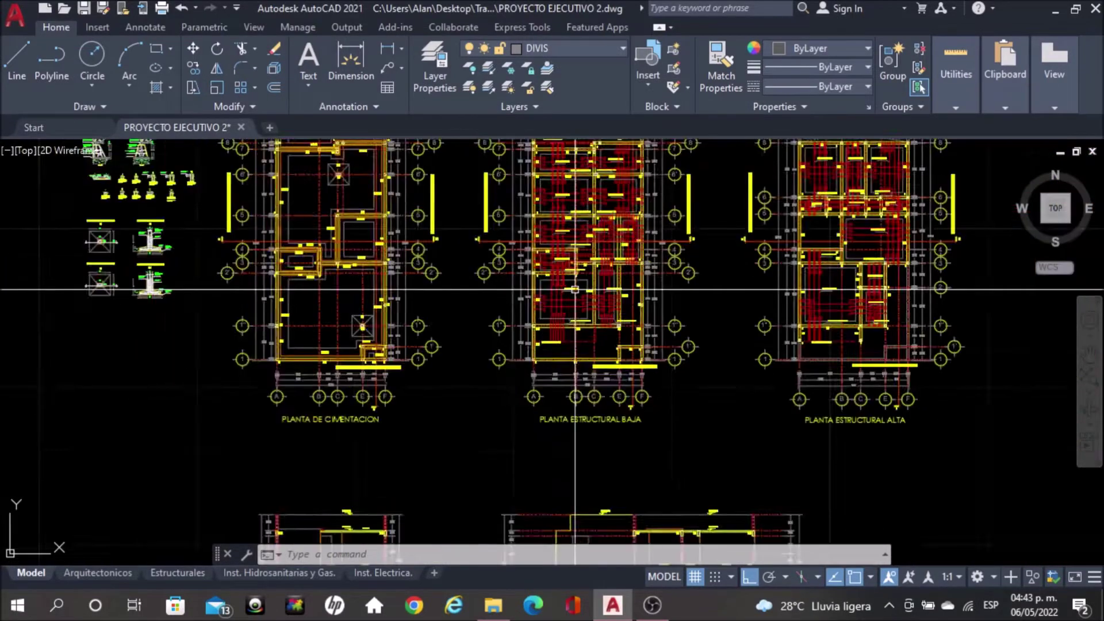
scroll(570, 292, "down", 2)
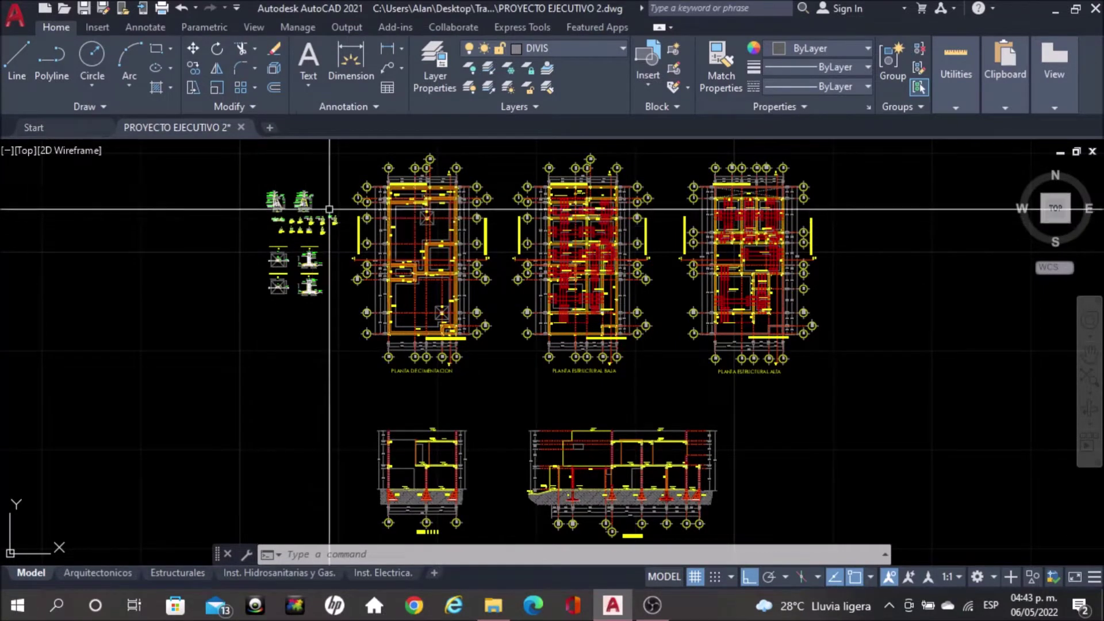
scroll(332, 210, "up", 2)
scroll(402, 352, "up", 4)
scroll(402, 352, "up", 4)
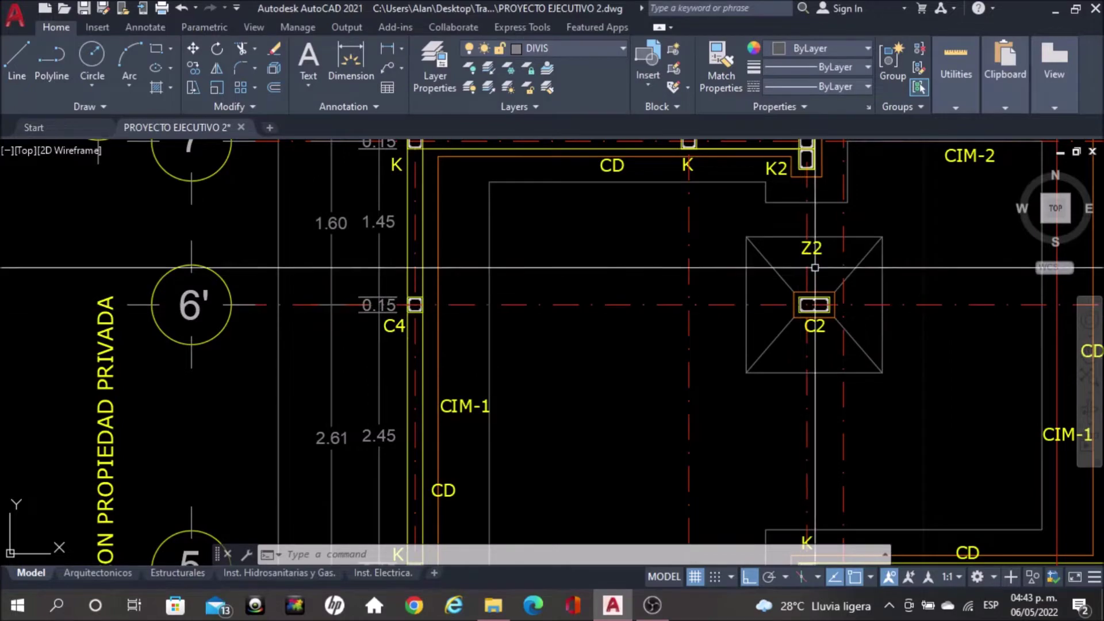
scroll(752, 296, "down", 5)
- Pan to the CIM-1 and CIM-2 foundation wall sections and zoom in on them
middle_click_drag(192, 313, 439, 313)
scroll(439, 270, "up", 2)
scroll(421, 271, "up", 2)
scroll(421, 271, "up", 2)
scroll(374, 322, "down", 2)
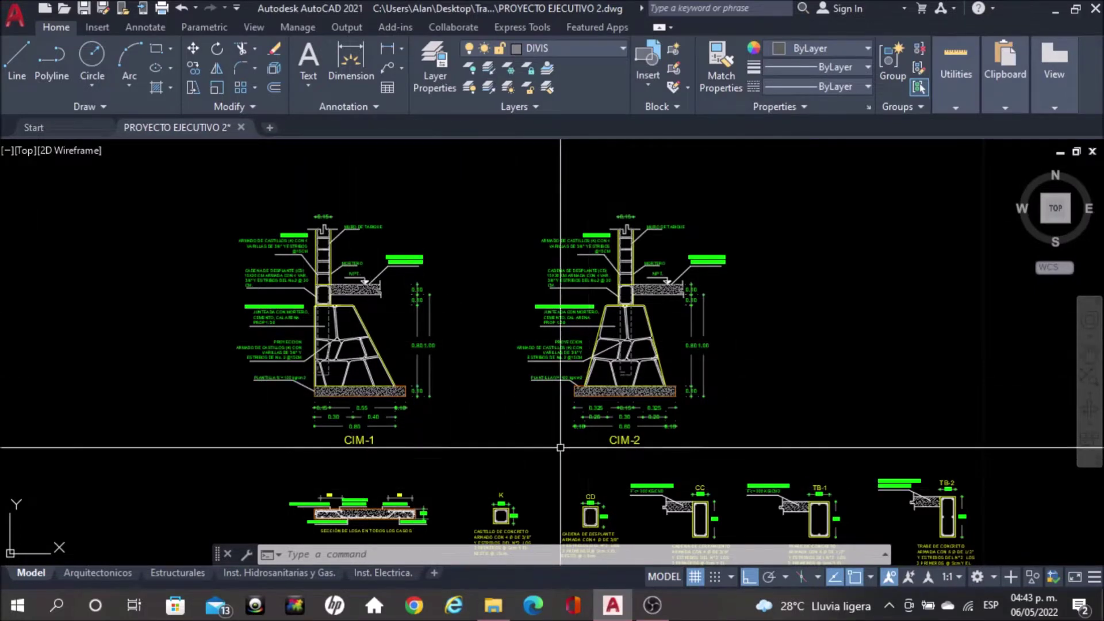
- Pan to the slab and column details and zoom in to inspect them
scroll(414, 246, "down", 2)
scroll(562, 309, "up", 2)
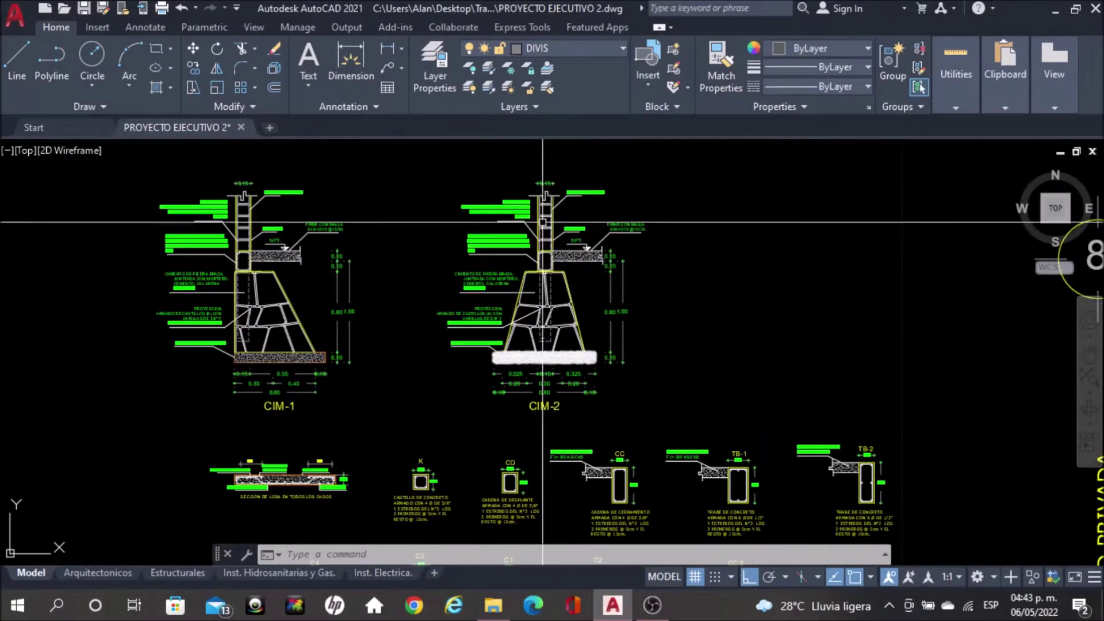
scroll(444, 239, "down", 2)
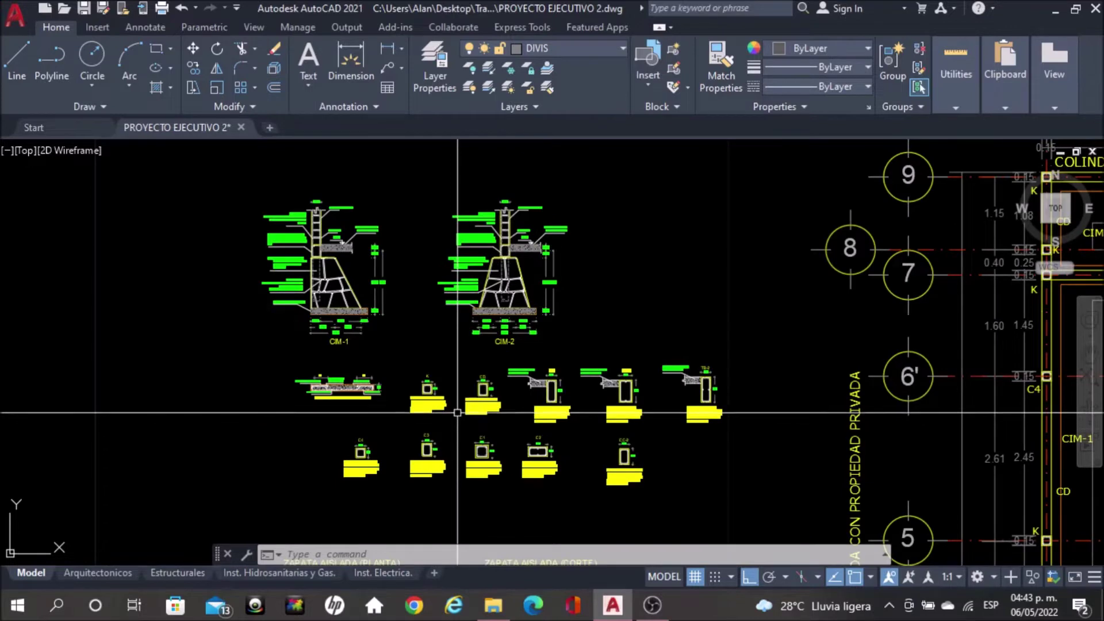
middle_click_drag(426, 382, 427, 272)
scroll(403, 276, "up", 3)
scroll(350, 297, "up", 3)
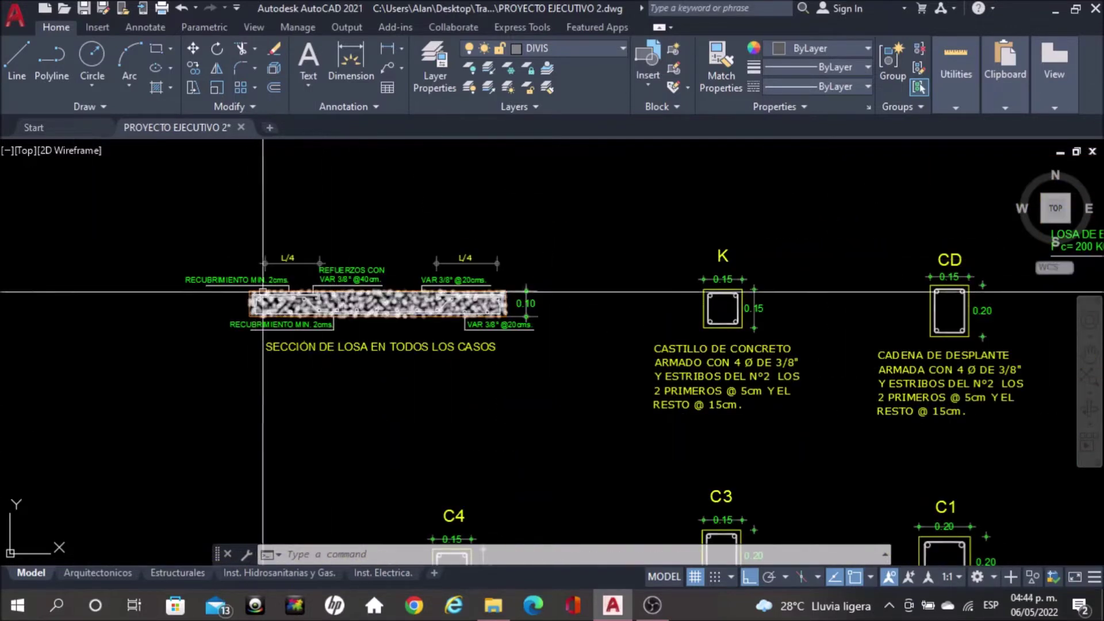
scroll(263, 292, "down", 4)
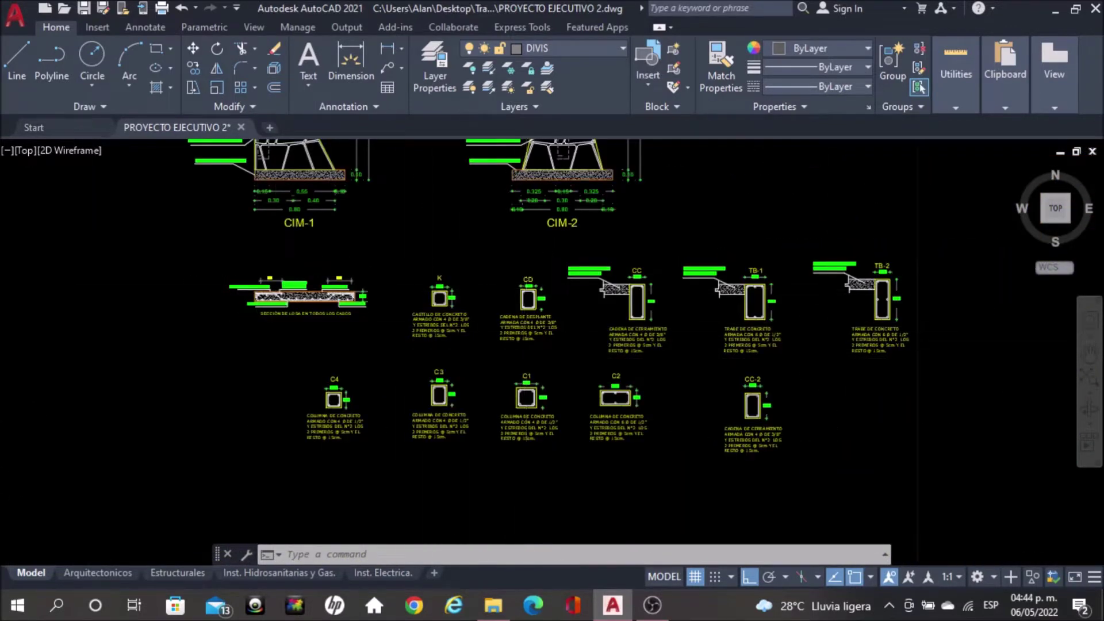
scroll(520, 328, "up", 4)
scroll(443, 247, "down", 2)
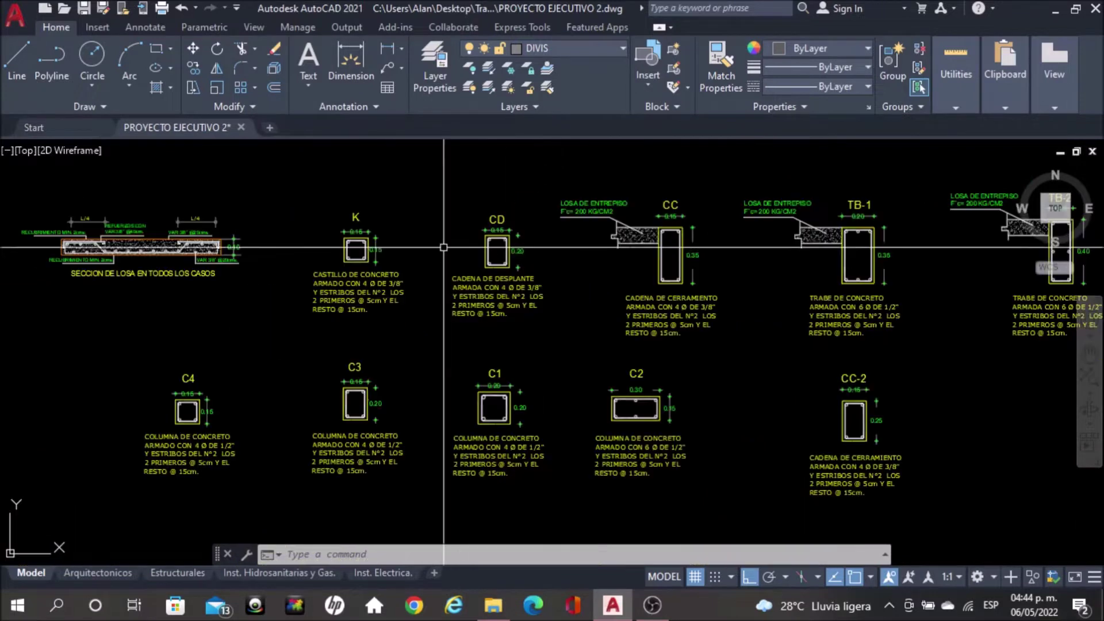
scroll(693, 247, "up", 2)
scroll(662, 251, "up", 3)
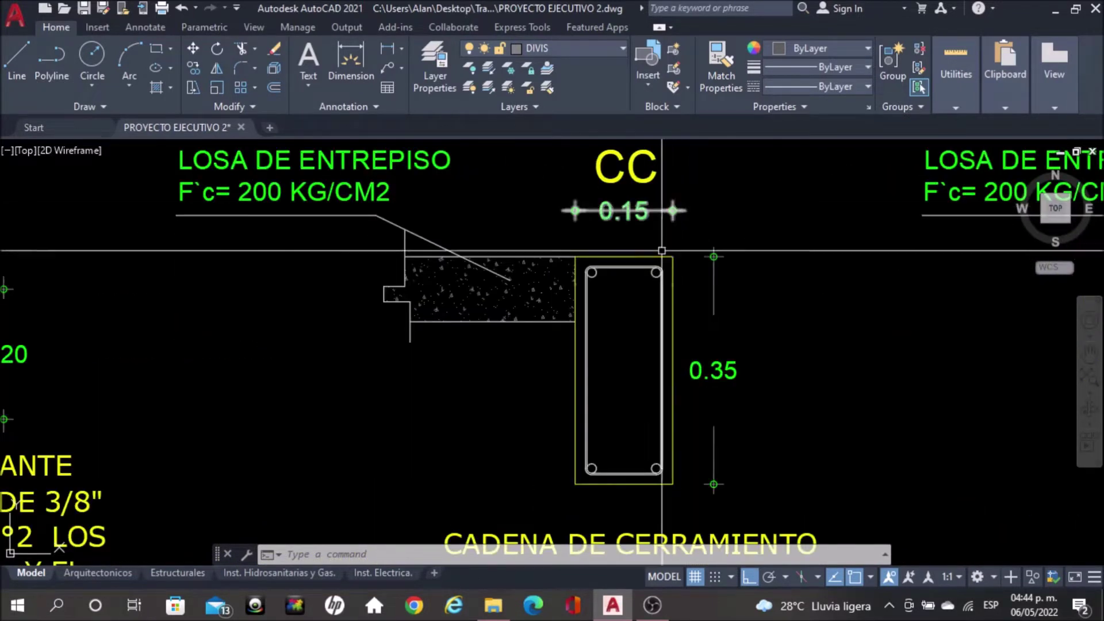
- Inspect the CADENA DE CERRAMIENTO note and the remaining column details
middle_click_drag(576, 443, 542, 247)
scroll(542, 292, "down", 2)
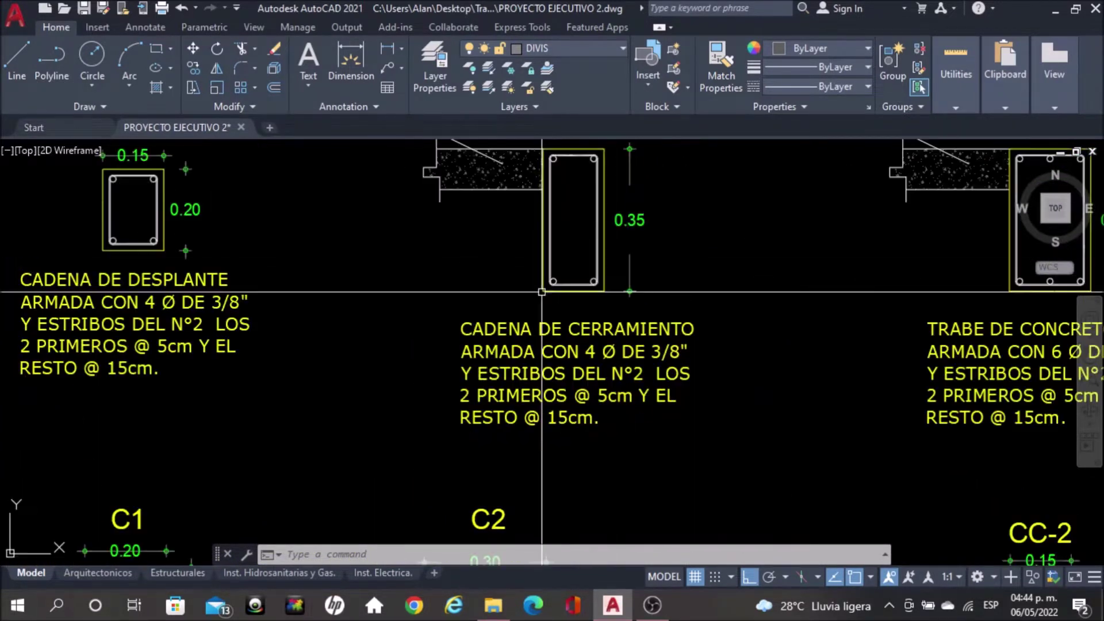
scroll(498, 295, "down", 2)
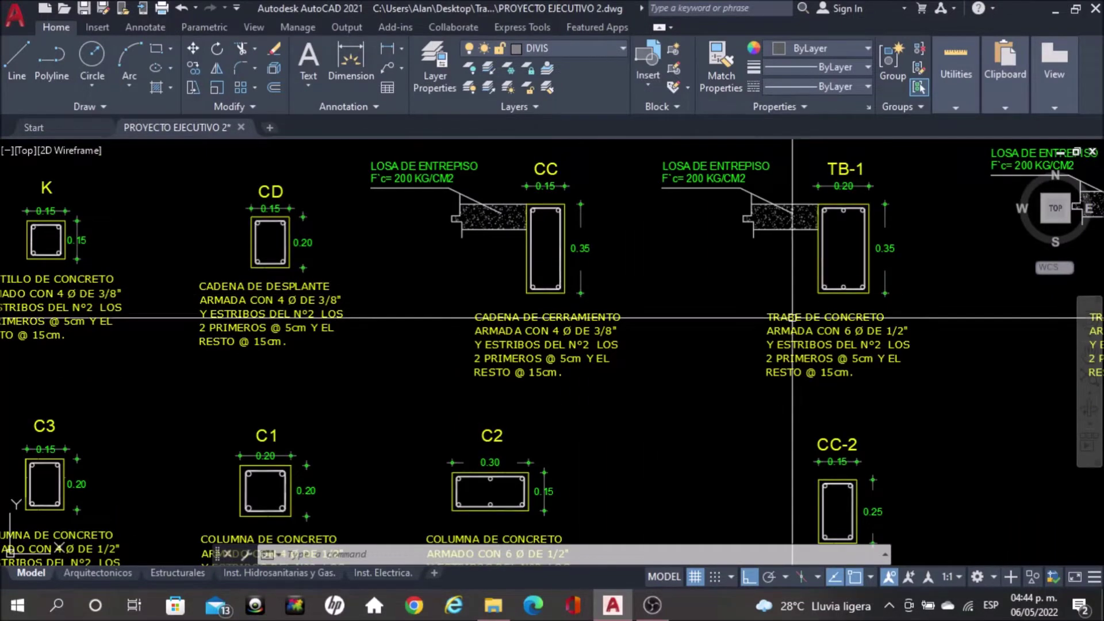
scroll(499, 295, "down", 2)
middle_click_drag(758, 314, 691, 277)
scroll(638, 297, "down", 2)
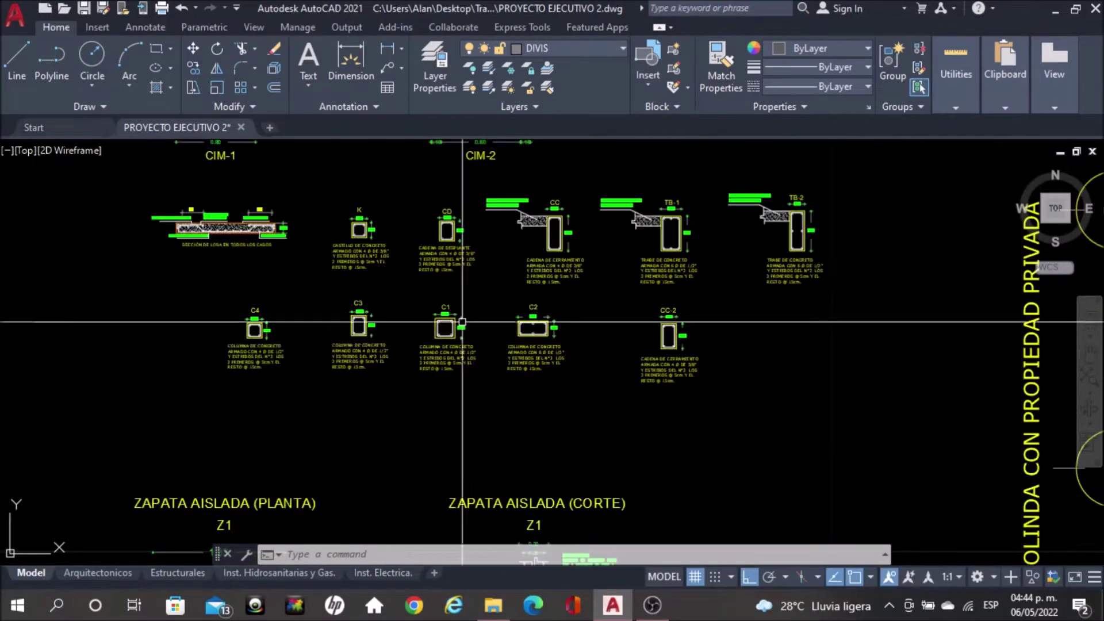
scroll(441, 336, "down", 5)
scroll(577, 306, "up", 8)
scroll(577, 305, "up", 2)
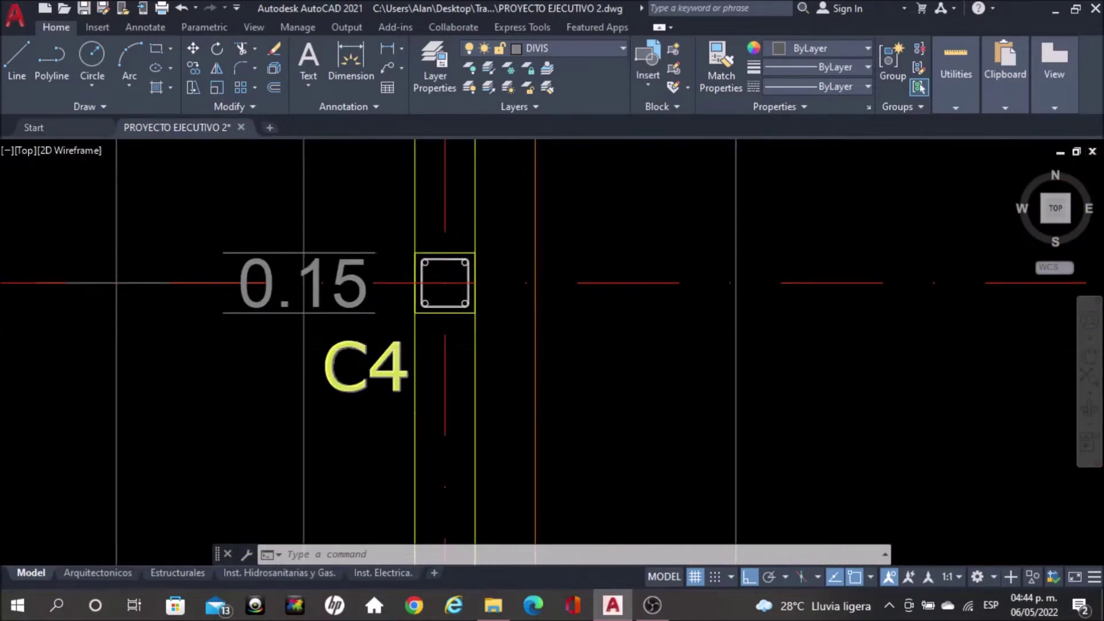
scroll(363, 349, "down", 3)
scroll(402, 355, "down", 3)
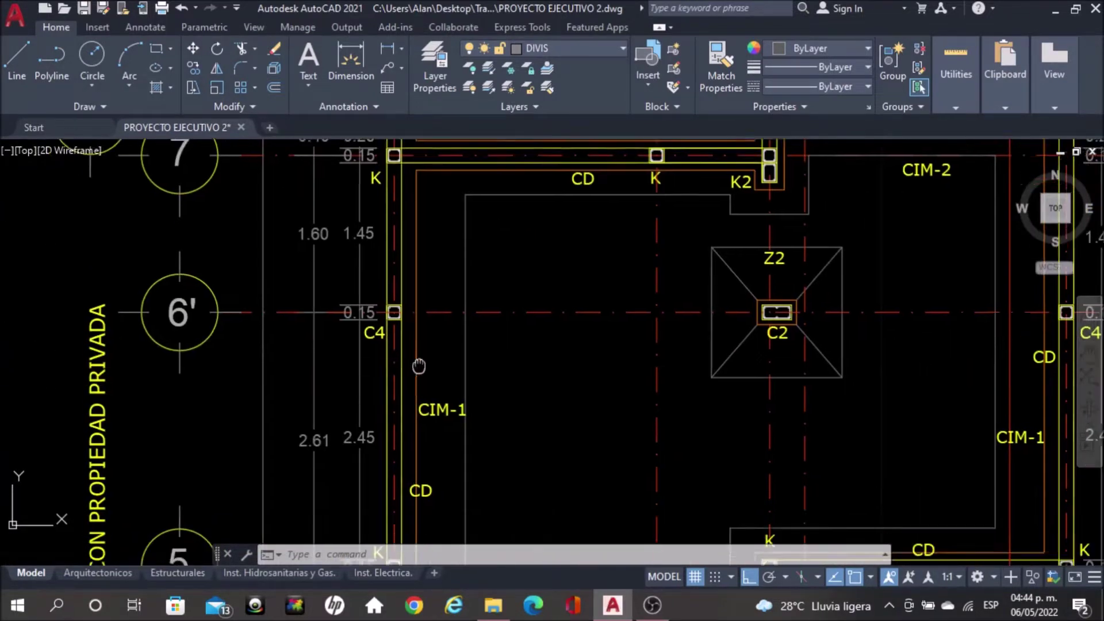
- Zoom in on the foundation area between axes 6' and 5
middle_click_drag(412, 535, 444, 399)
scroll(868, 259, "down", 3)
scroll(748, 411, "up", 2)
scroll(748, 411, "up", 1)
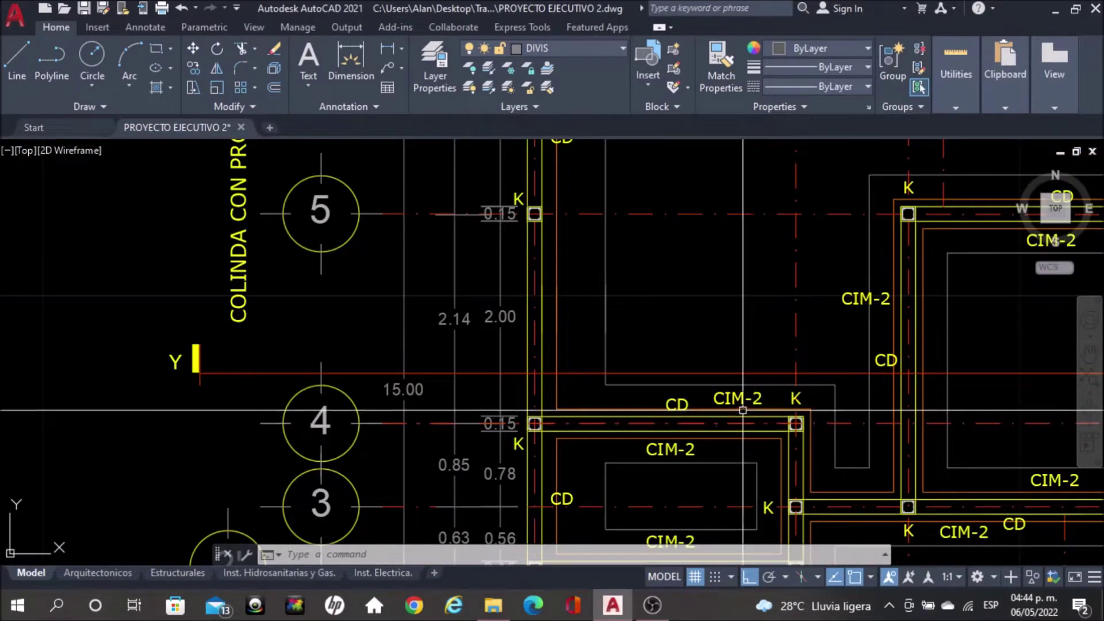
scroll(728, 396, "down", 1)
- Center and zoom in on the Zapata Aislada Z1/Z2 footing details
middle_click_drag(304, 412, 714, 249)
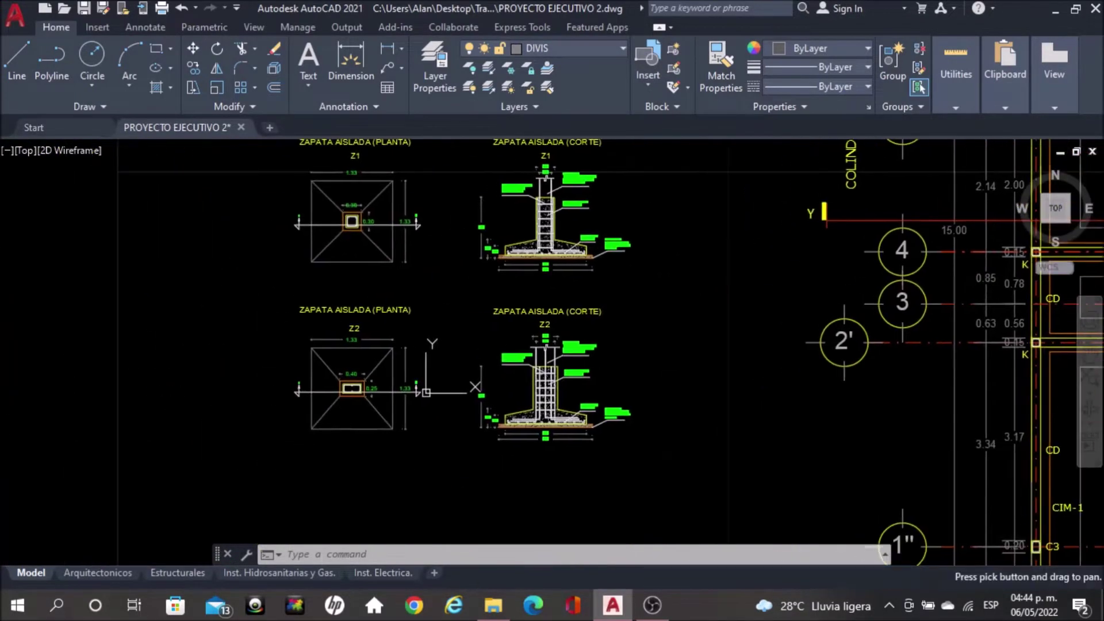
scroll(483, 345, "down", 2)
middle_click_drag(478, 336, 477, 388)
scroll(399, 363, "up", 2)
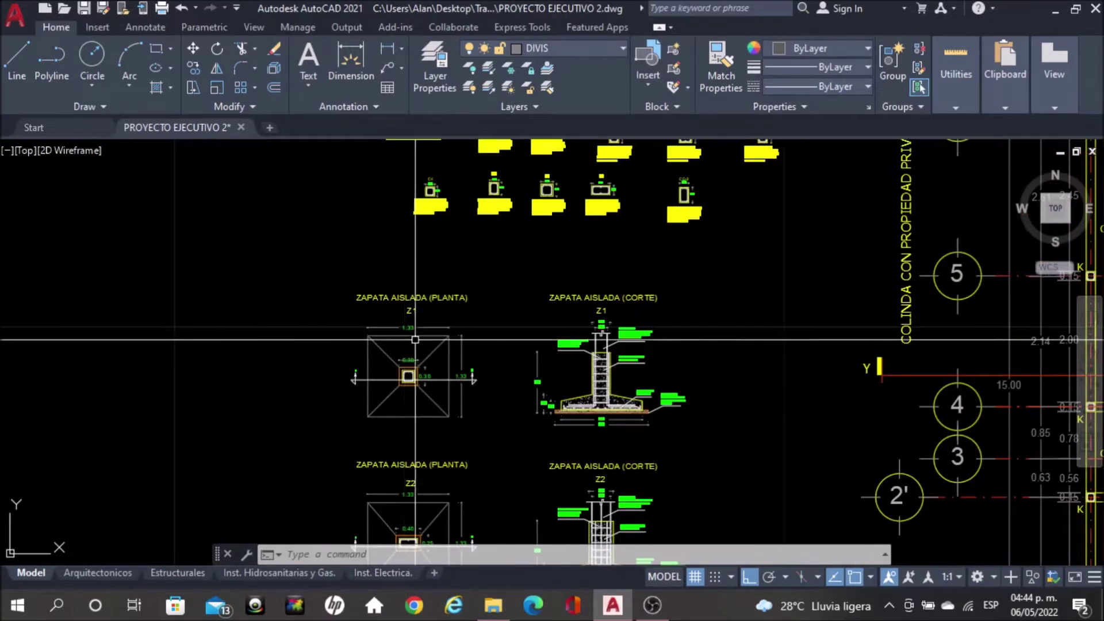
scroll(400, 362, "up", 2)
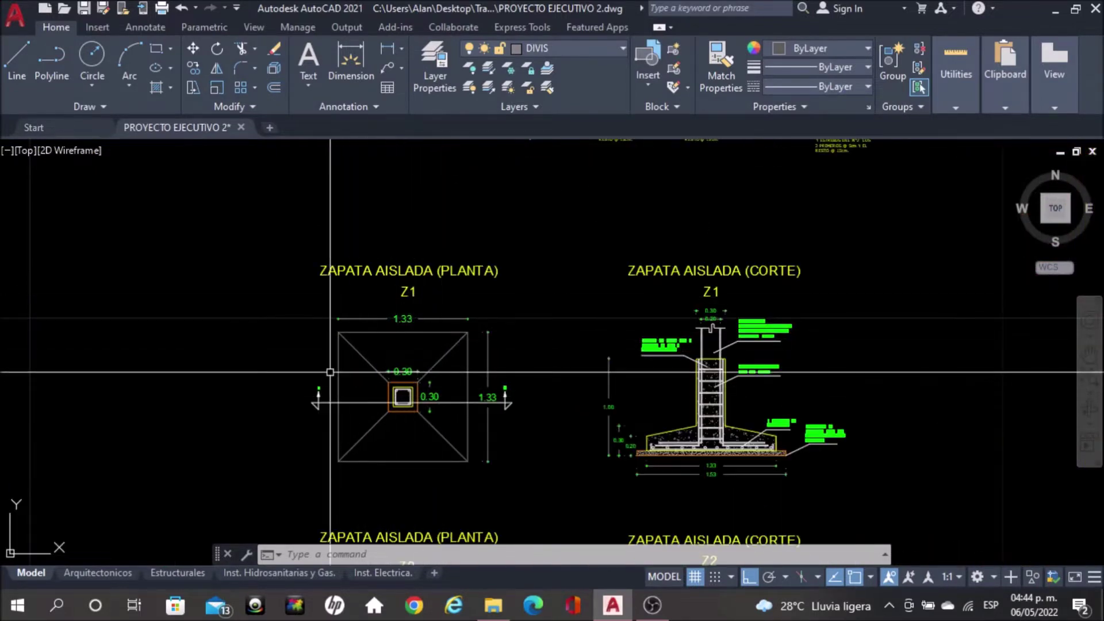
- Zoom out and pan until Planta de Cimentacion, Estructural Baja and Alta sit side by side
scroll(312, 329, "down", 3)
scroll(312, 329, "down", 2)
scroll(312, 330, "down", 1)
scroll(243, 329, "down", 2)
middle_click_drag(793, 287, 551, 285)
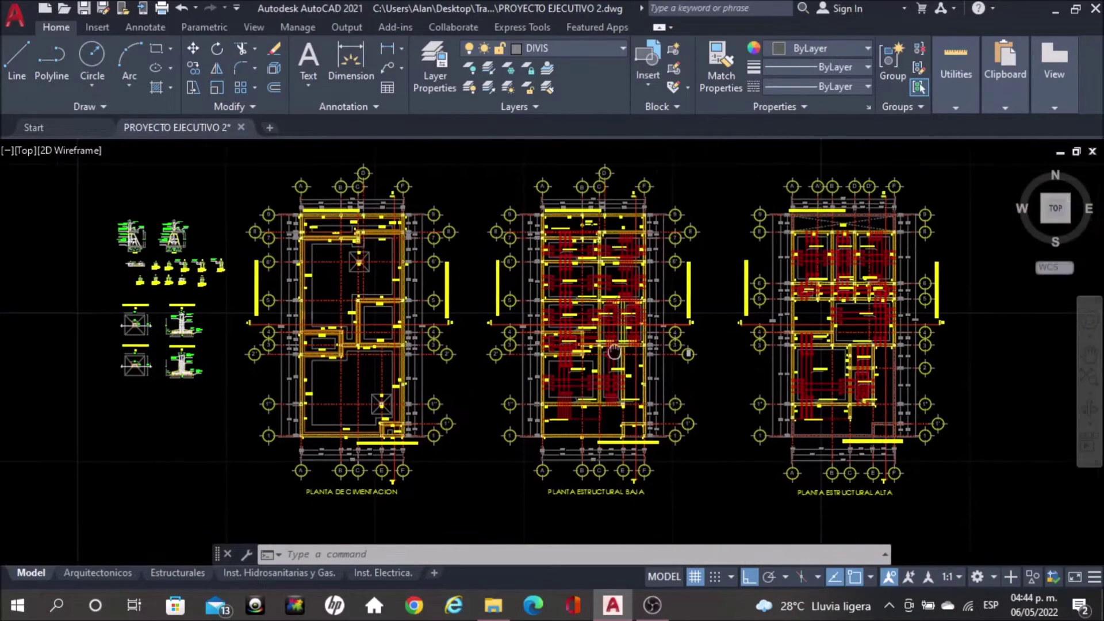
scroll(552, 284, "up", 4)
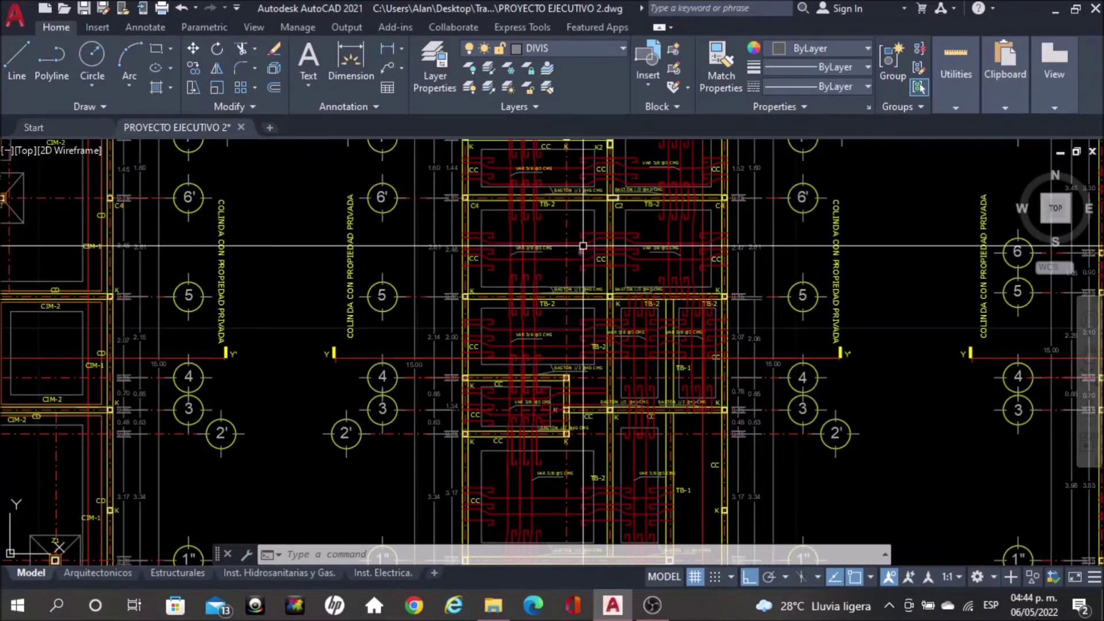
scroll(581, 224, "up", 4)
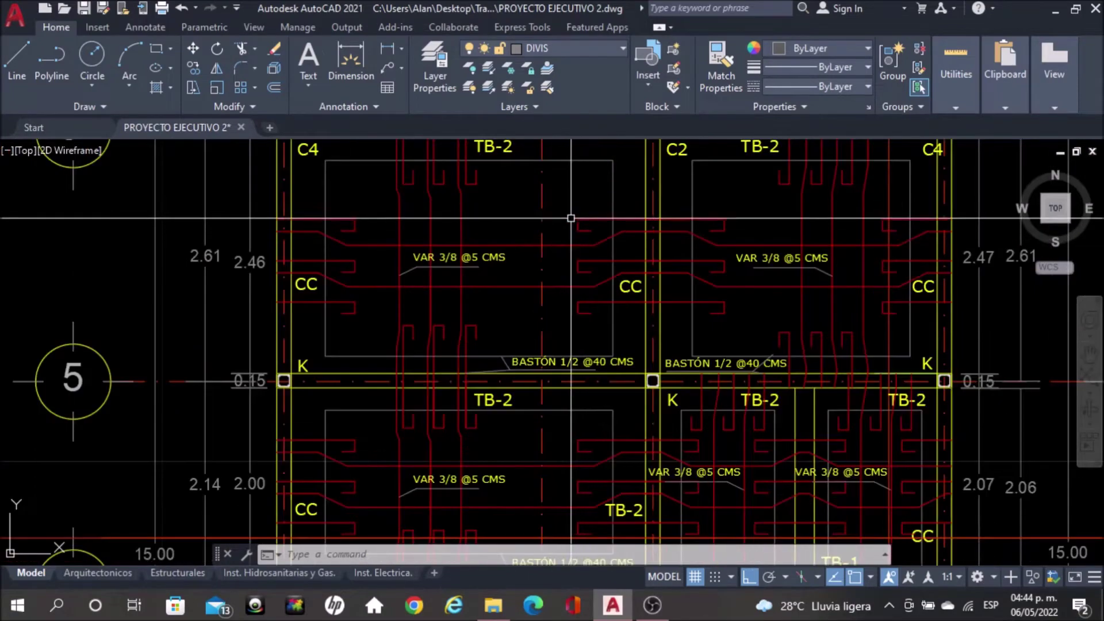
scroll(576, 205, "down", 4)
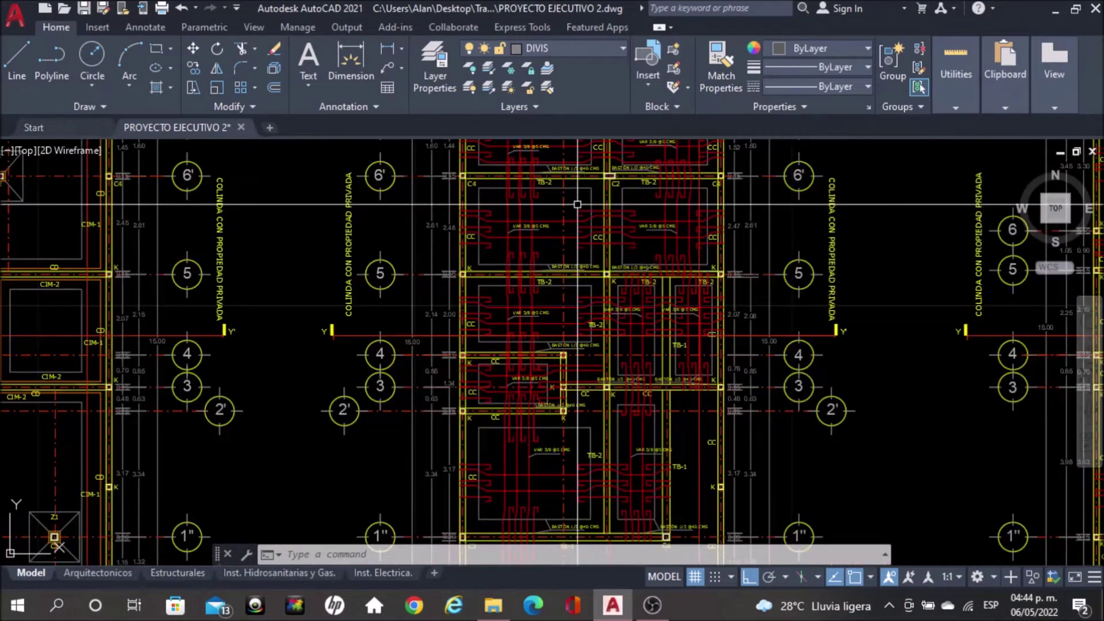
scroll(577, 202, "down", 5)
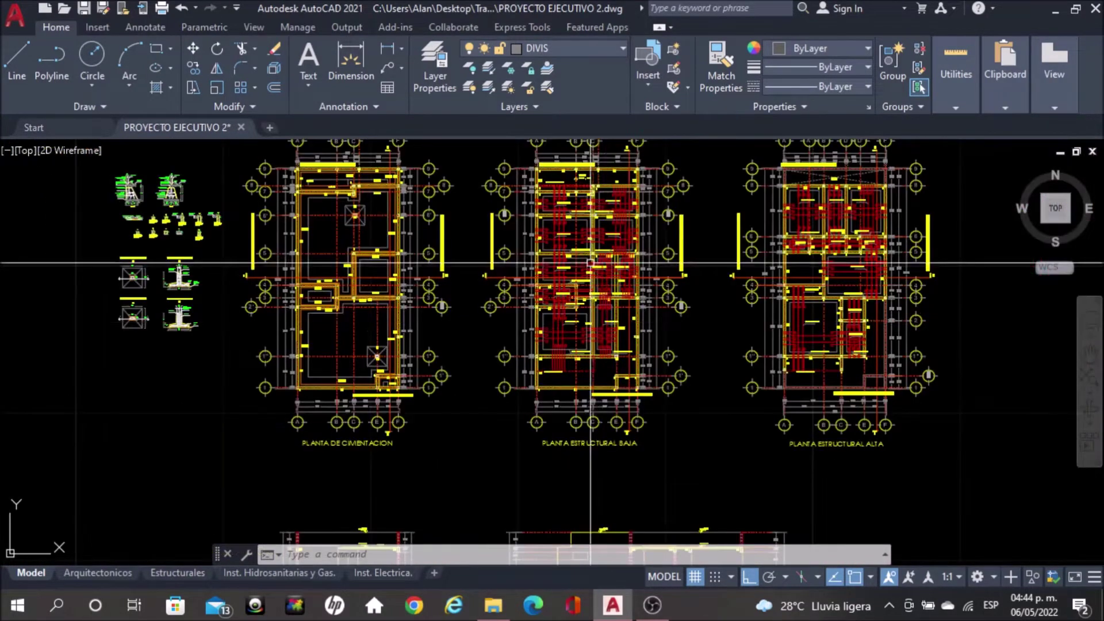
middle_click_drag(624, 380, 598, 152)
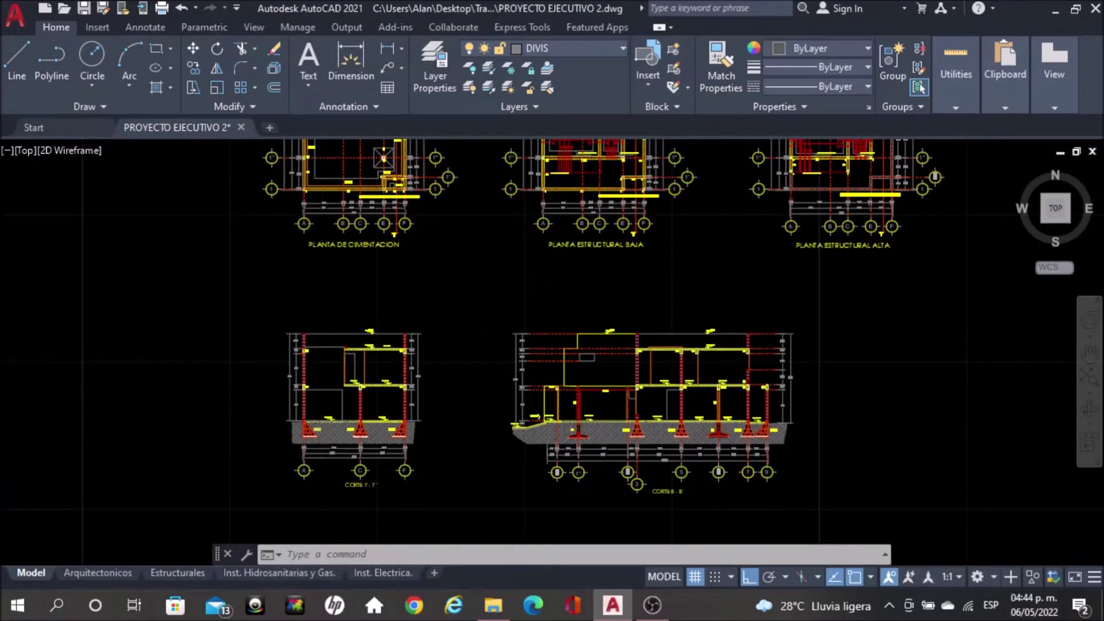
scroll(324, 367, "up", 4)
scroll(315, 309, "up", 2)
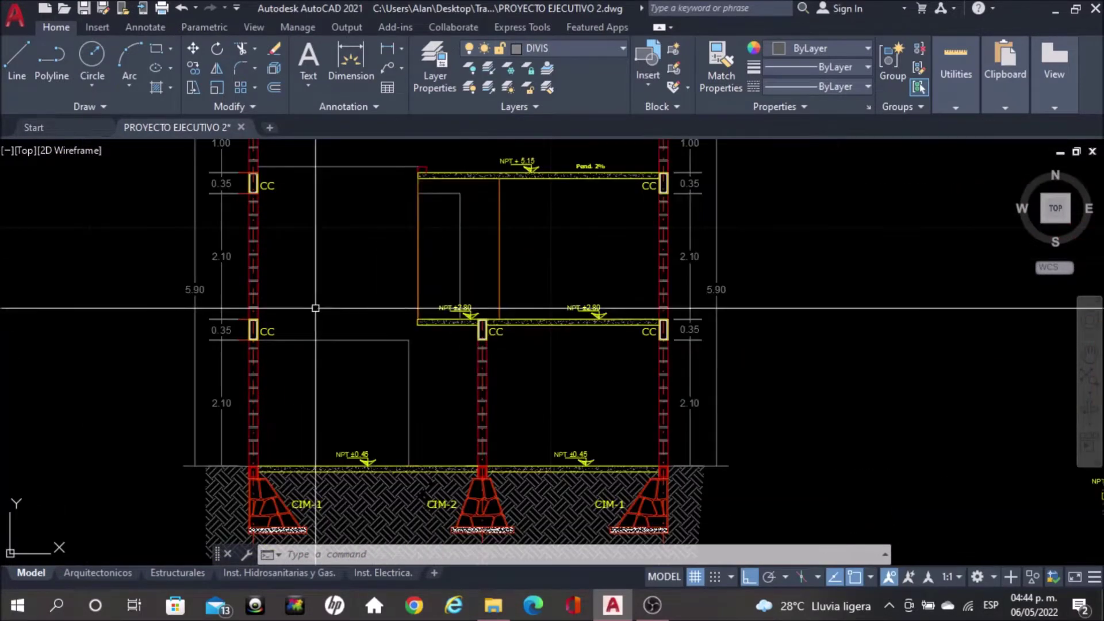
scroll(311, 327, "down", 2)
scroll(277, 309, "up", 2)
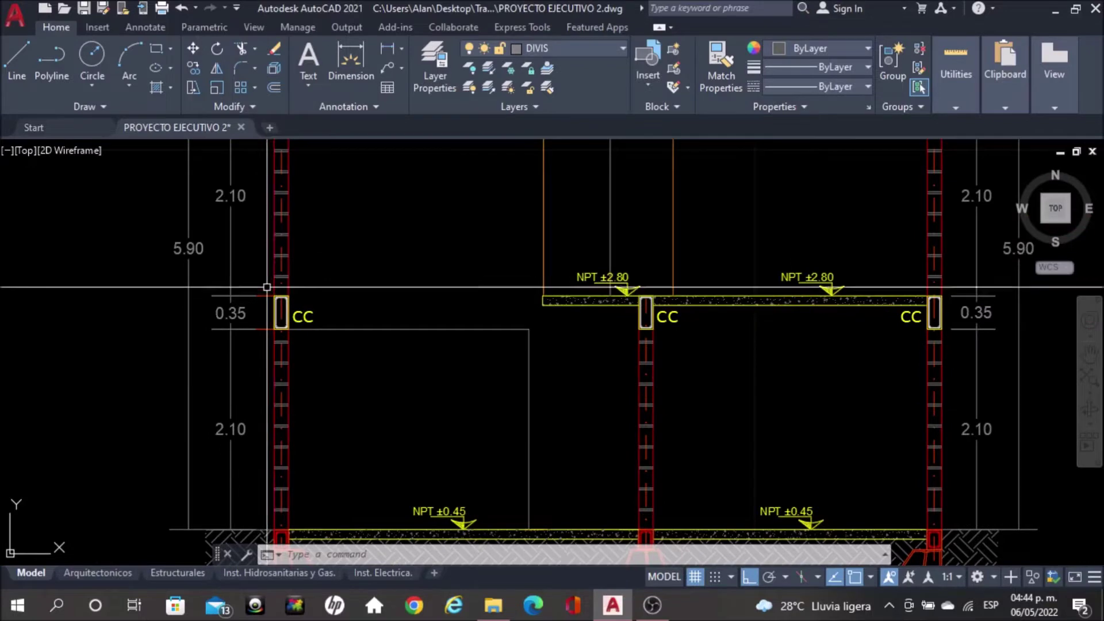
scroll(292, 315, "down", 2)
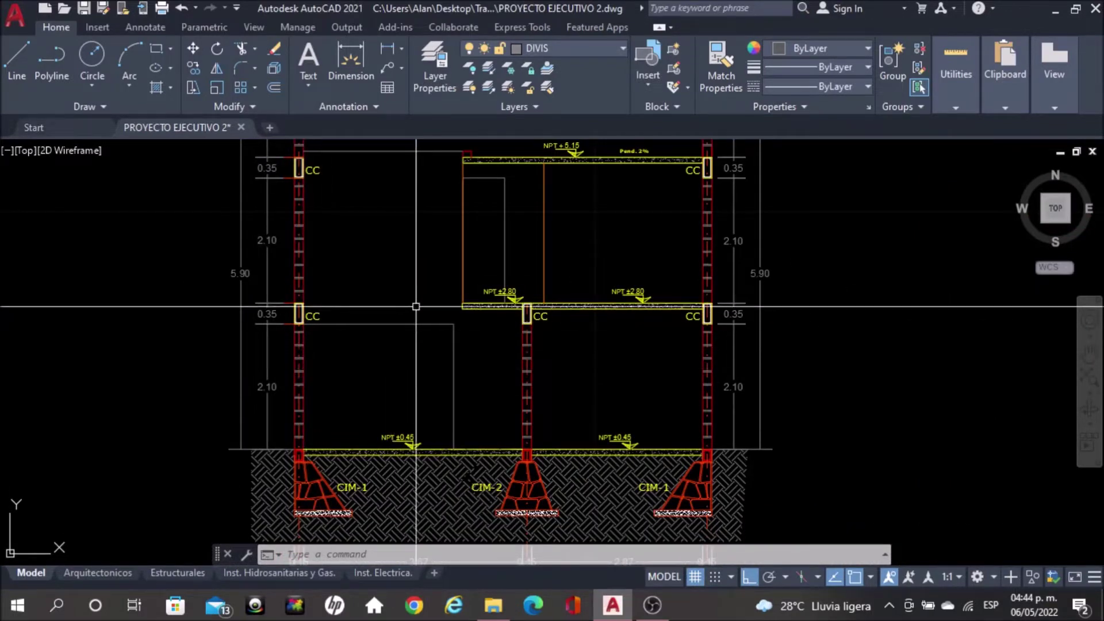
scroll(540, 306, "up", 2)
scroll(539, 307, "down", 2)
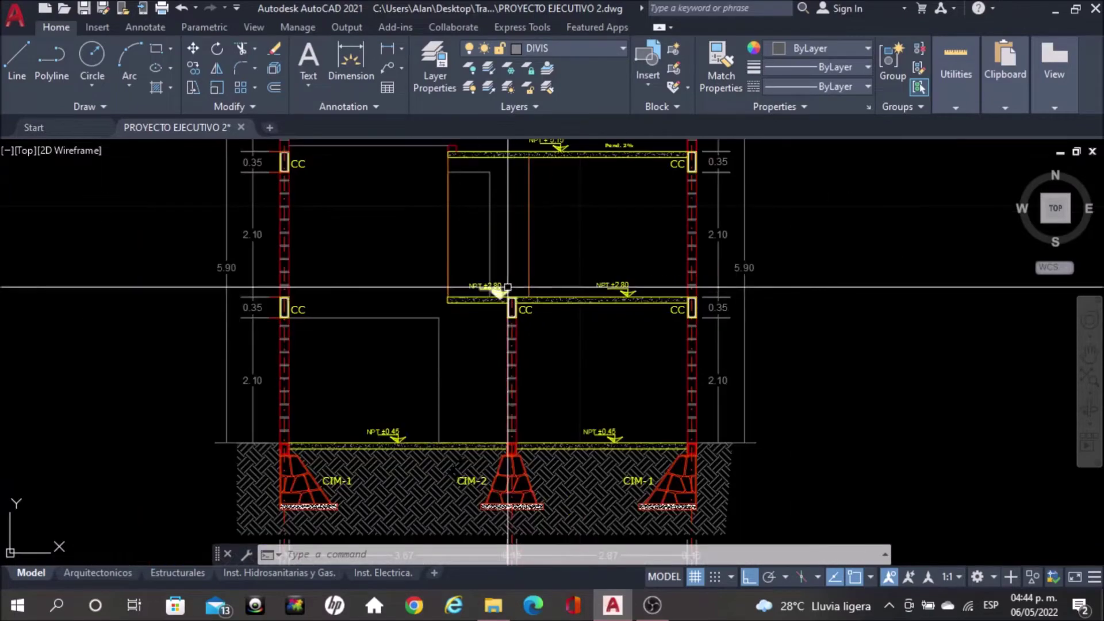
middle_click_drag(509, 454, 456, 357)
scroll(407, 342, "up", 2)
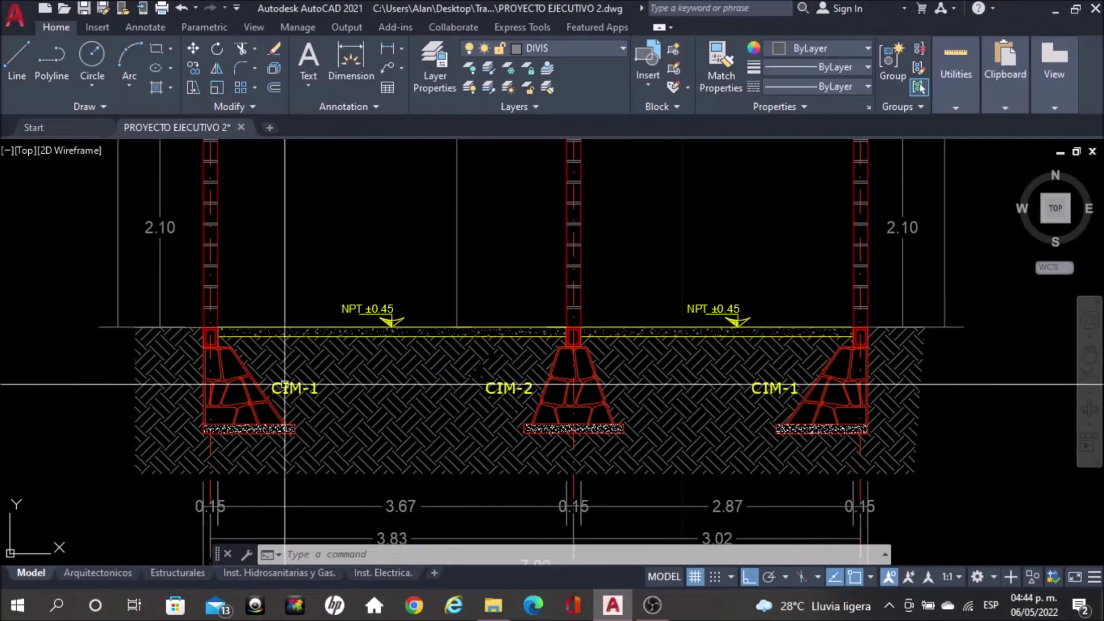
scroll(374, 400, "down", 7)
scroll(698, 368, "down", 1)
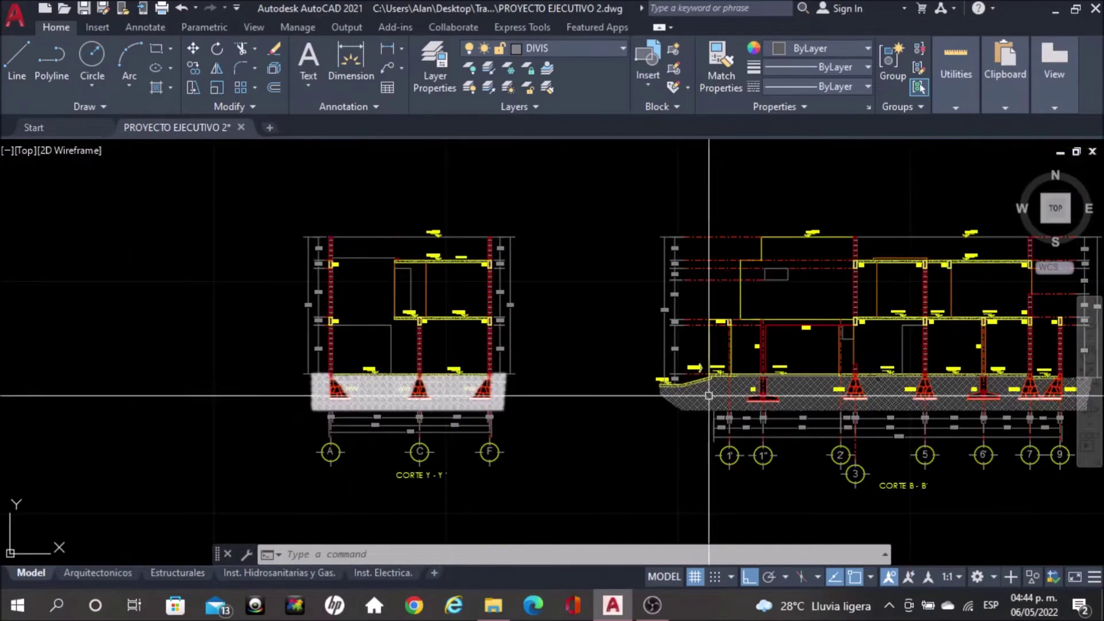
middle_click_drag(699, 368, 411, 334)
scroll(572, 307, "up", 2)
scroll(433, 349, "up", 2)
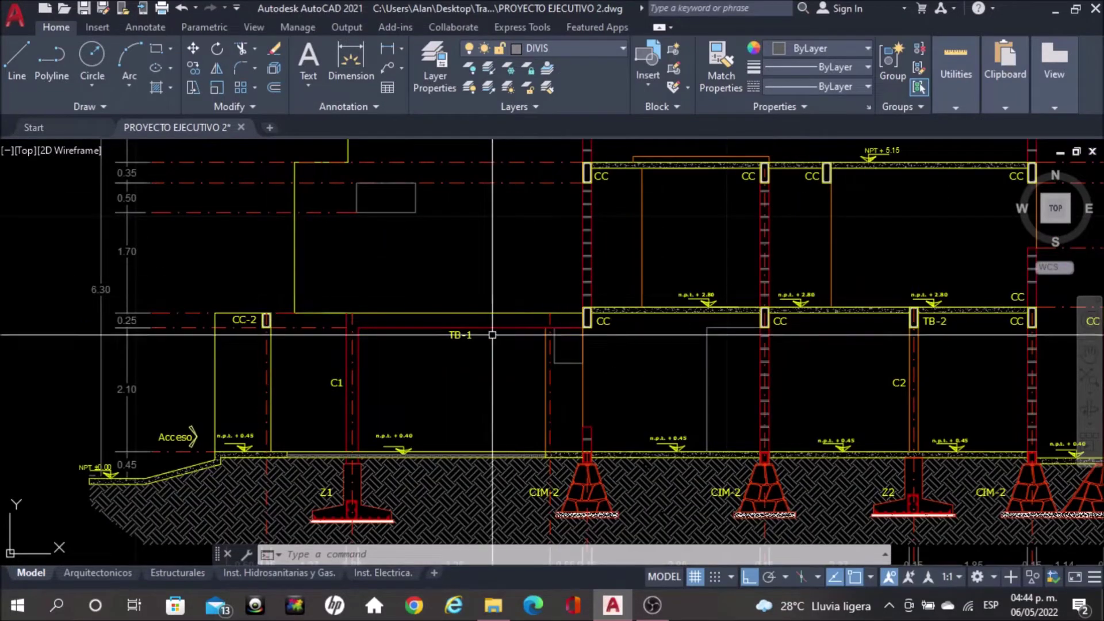
mouse_move(849, 345)
middle_mouse_down()
mouse_move(787, 352)
mouse_move(526, 319)
middle_mouse_up()
middle_click_drag(721, 155, 744, 247)
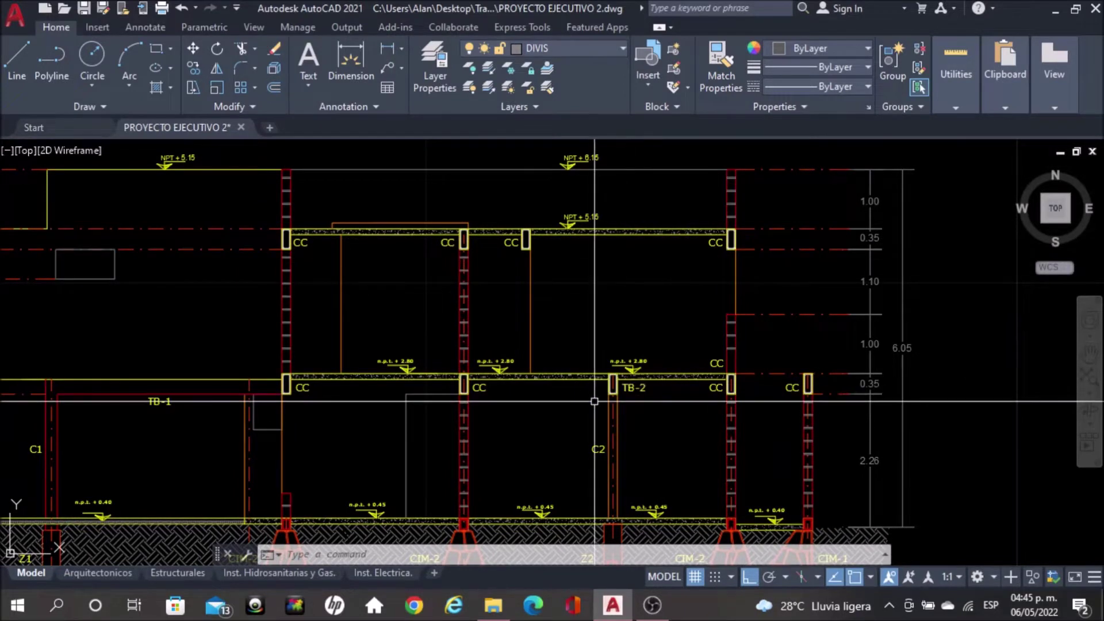
scroll(587, 398, "up", 2)
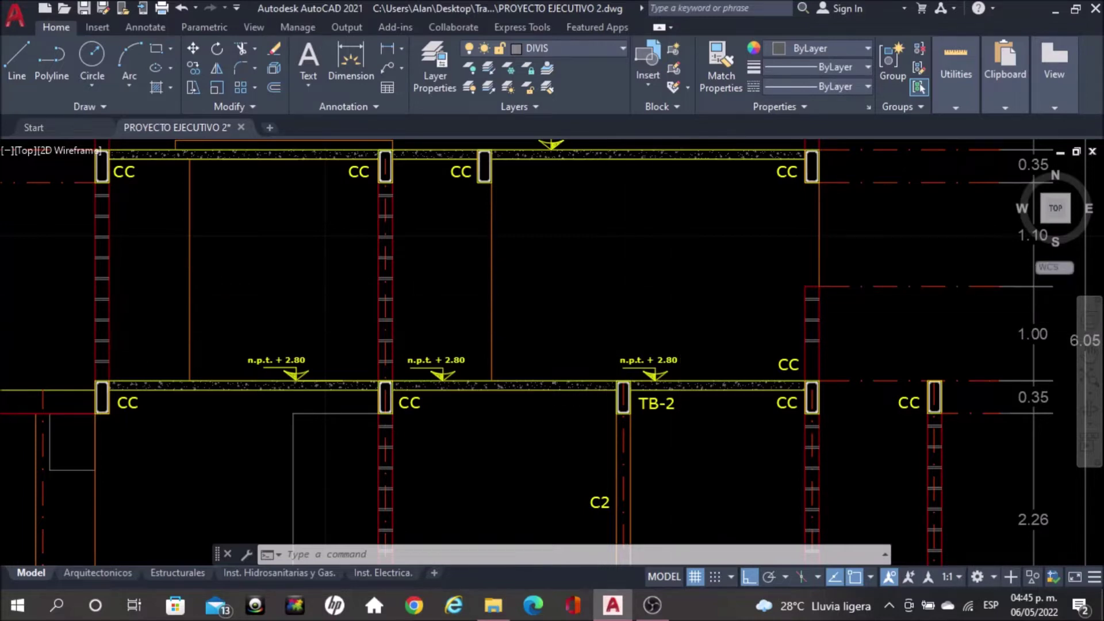
scroll(682, 264, "down", 4)
scroll(657, 267, "down", 2)
mouse_move(186, 291)
middle_mouse_down()
mouse_move(408, 288)
mouse_move(590, 316)
middle_mouse_up()
scroll(590, 316, "down", 2)
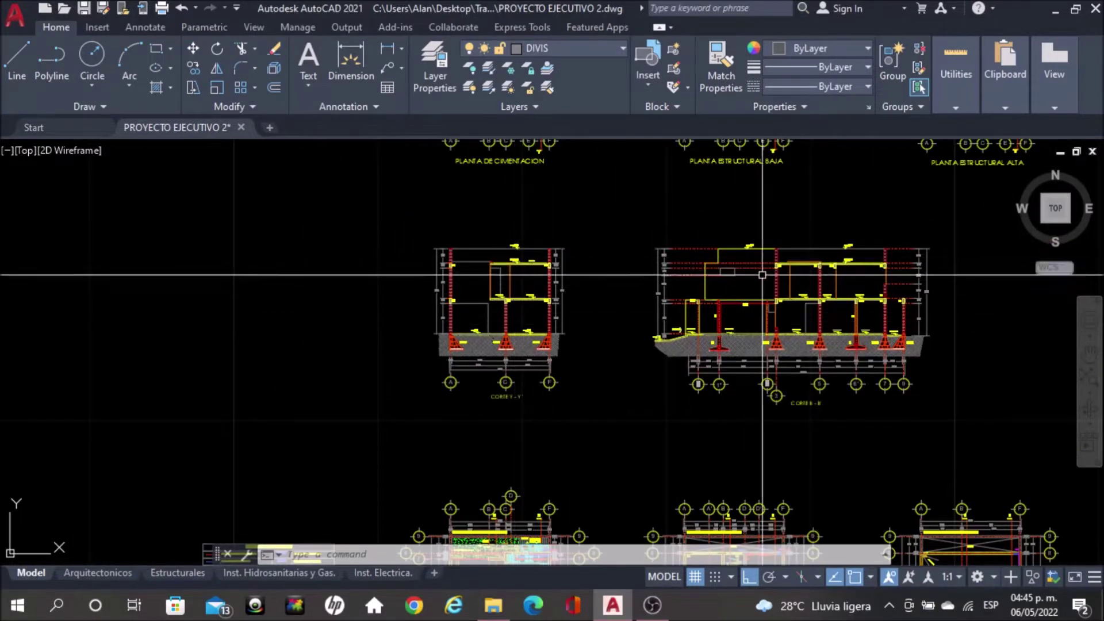
scroll(752, 310, "up", 3)
scroll(373, 186, "down", 1)
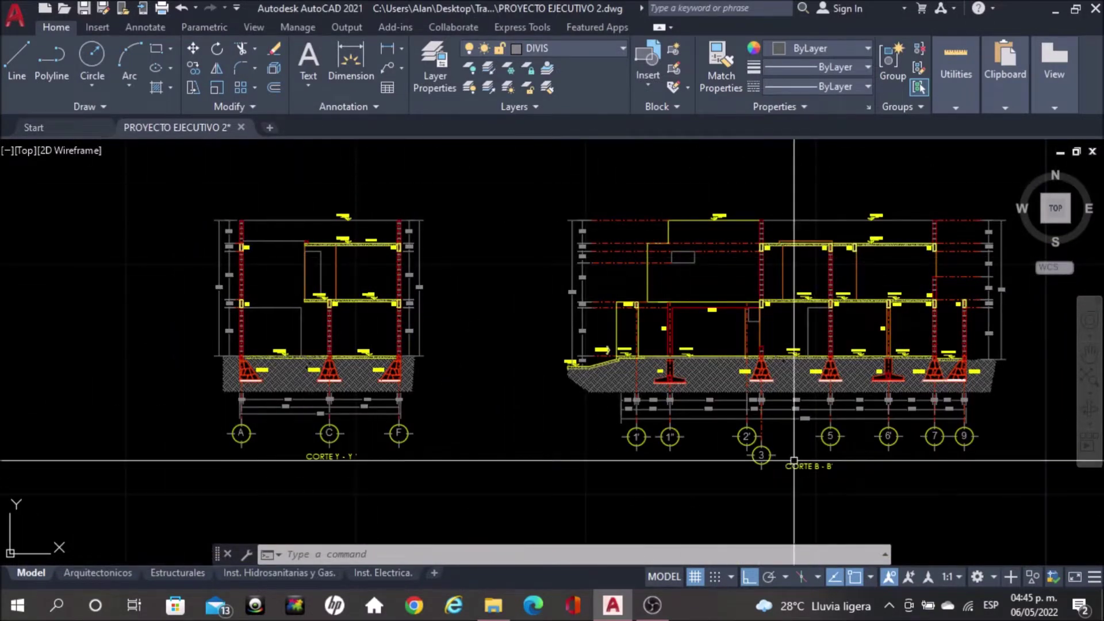
scroll(313, 334, "up", 4)
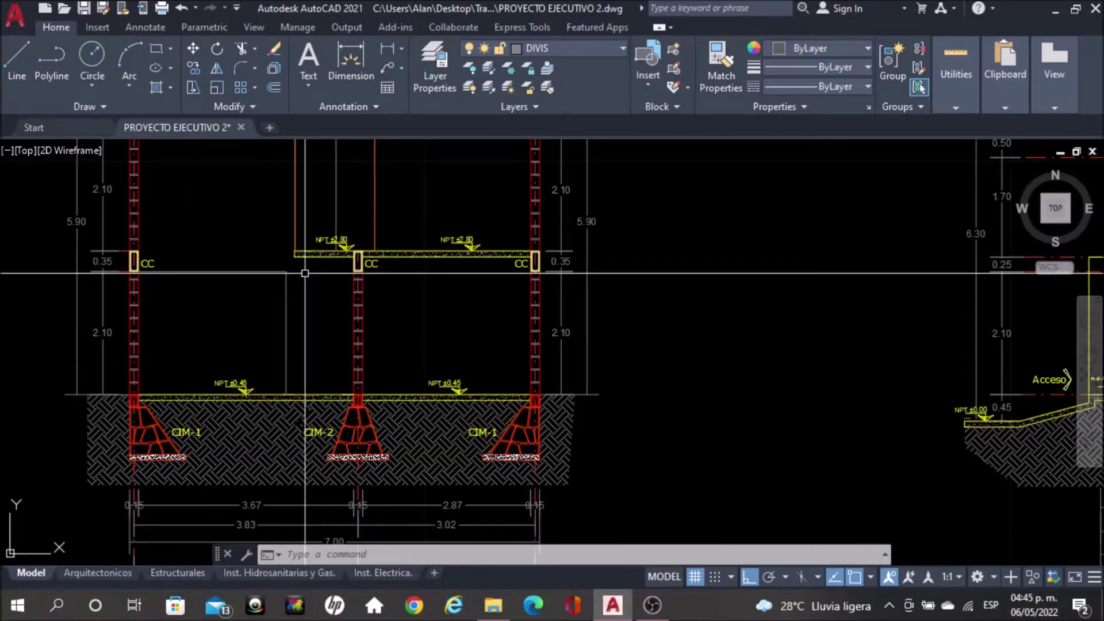
scroll(348, 259, "up", 4)
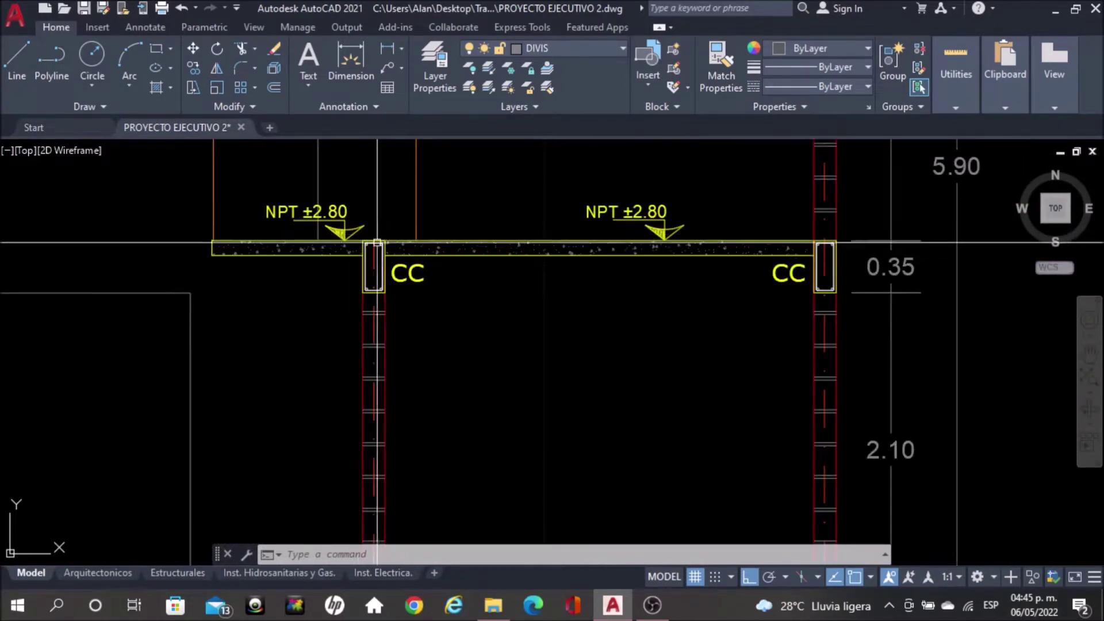
scroll(381, 262, "up", 2)
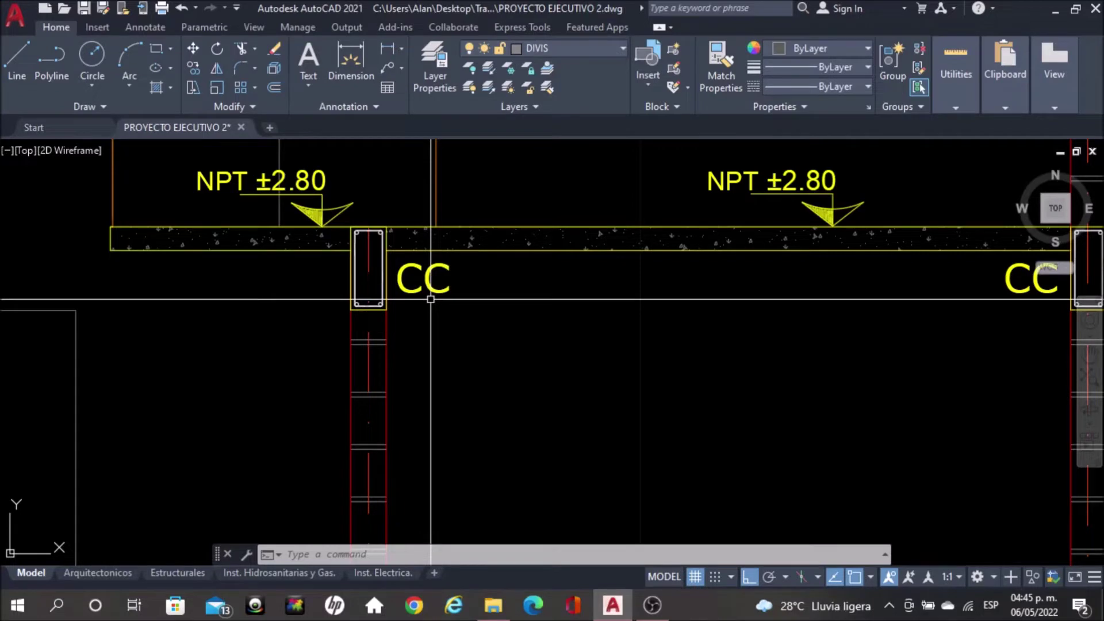
scroll(431, 299, "down", 4)
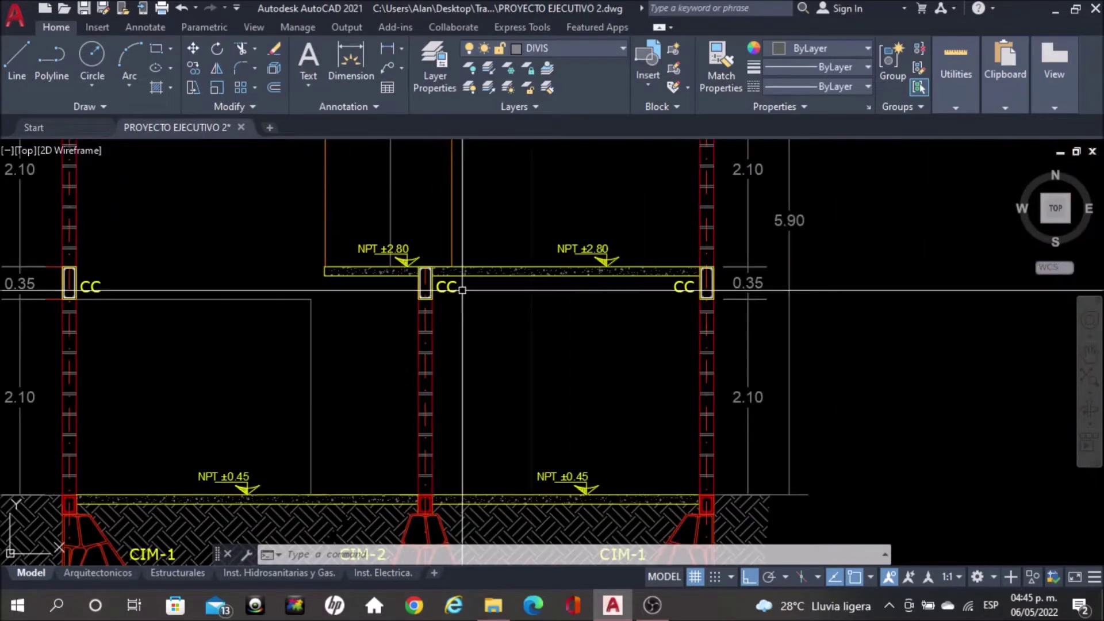
scroll(462, 290, "down", 4)
scroll(466, 247, "down", 3)
scroll(460, 236, "down", 3)
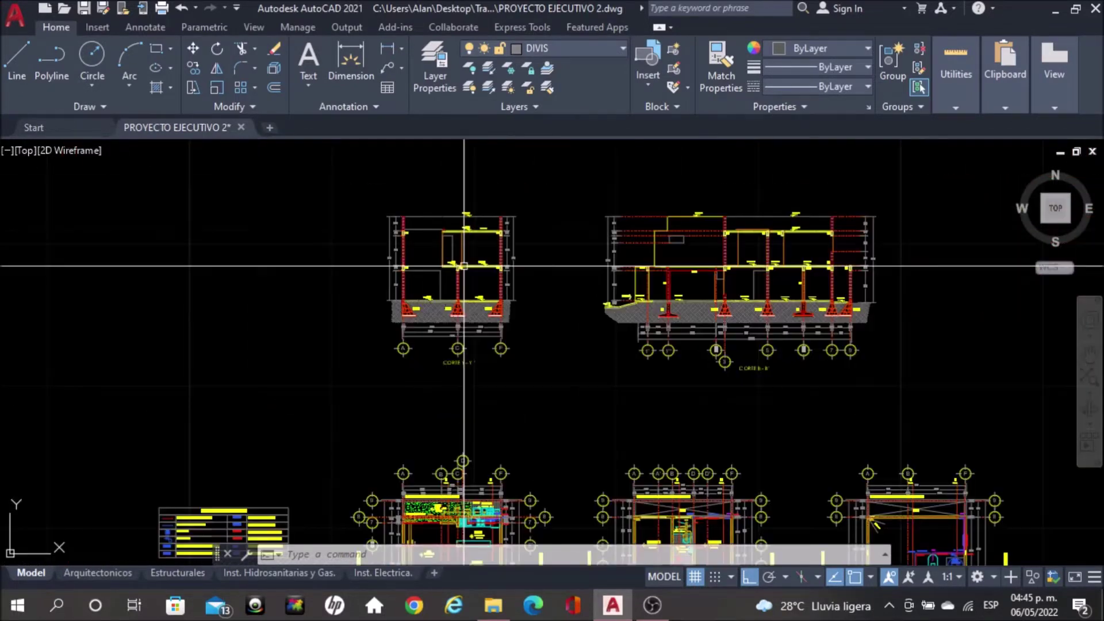
middle_click_drag(554, 414, 564, 259)
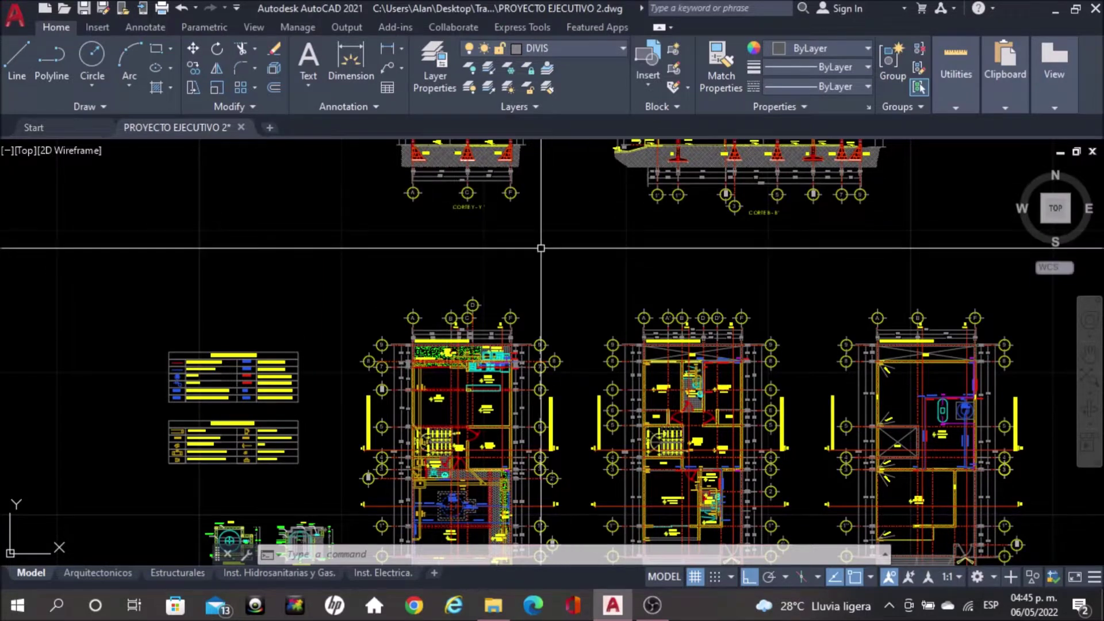
- Pan and zoom to bring the hydro-sanitary installation floor plans into view
scroll(473, 244, "down", 2)
middle_click_drag(484, 342, 486, 265)
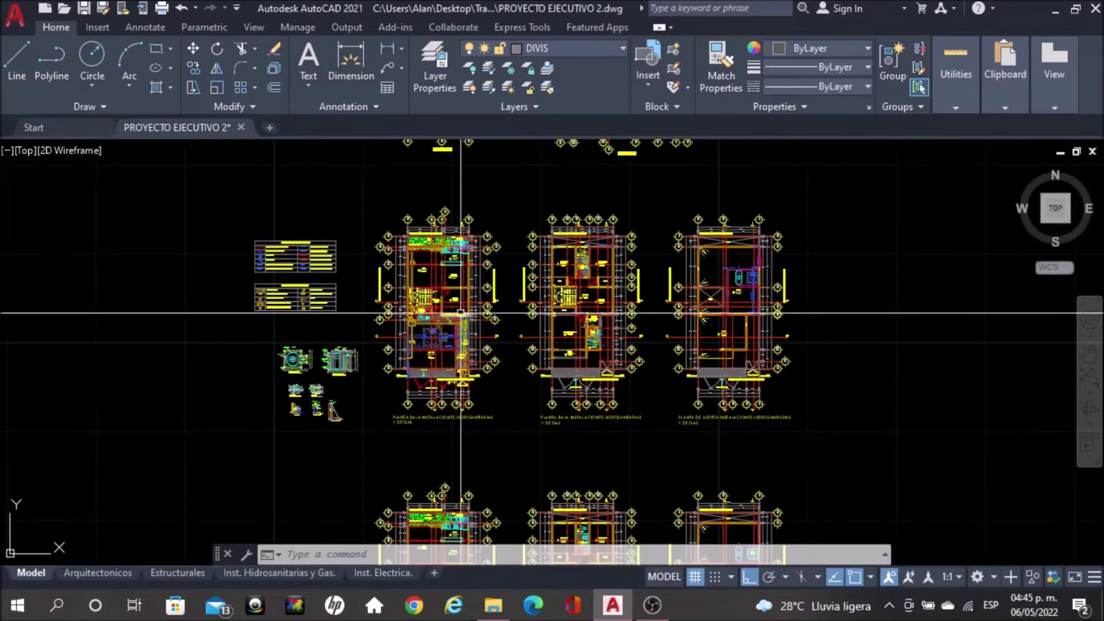
mouse_move(460, 312)
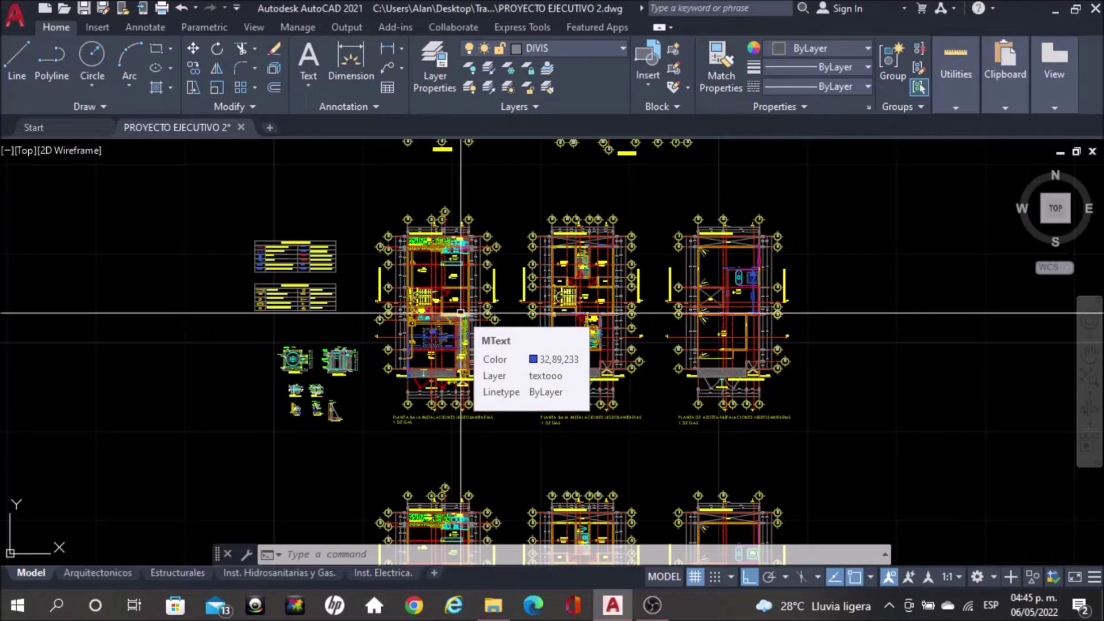
scroll(460, 313, "up", 2)
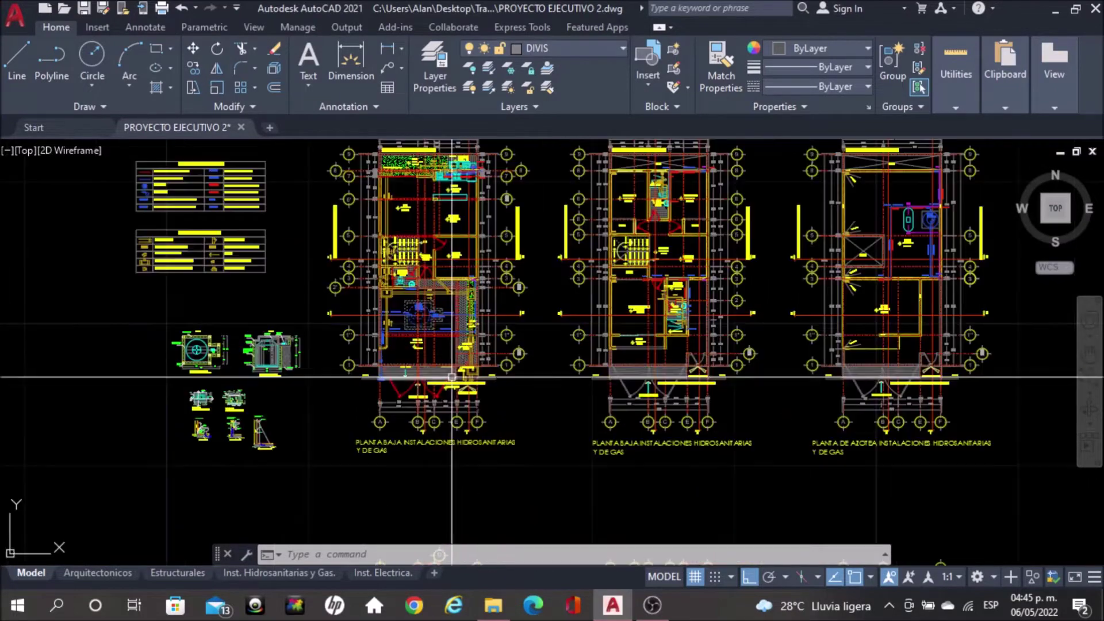
scroll(411, 298, "up", 2)
scroll(421, 312, "up", 2)
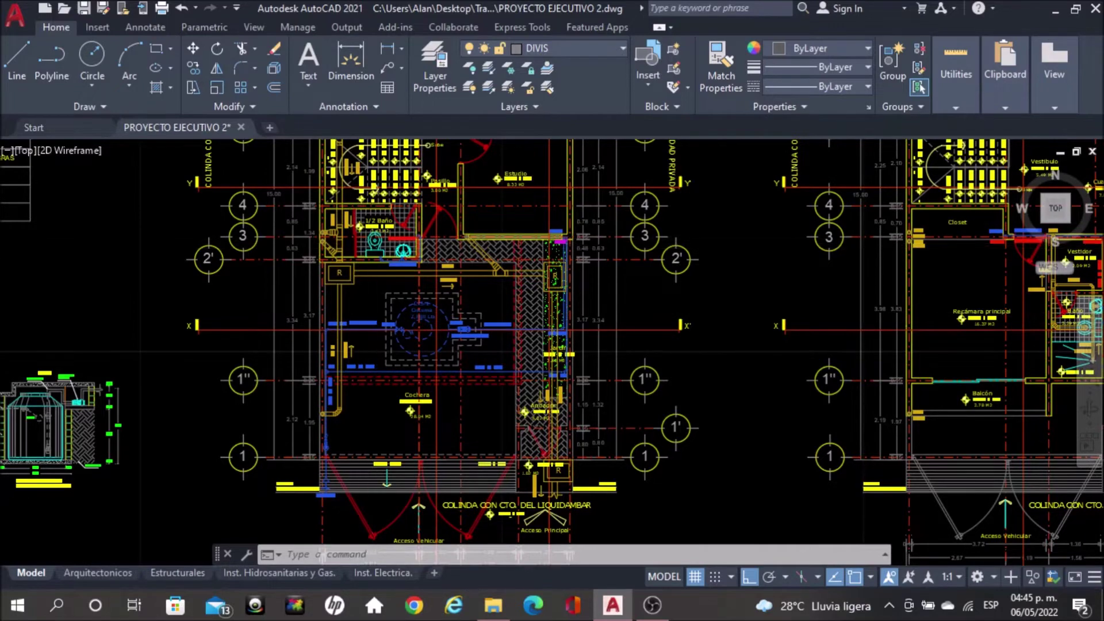
scroll(428, 290, "down", 3)
scroll(368, 315, "up", 1)
- Move to the next floor plans and zoom in on them
mouse_move(445, 333)
middle_mouse_down()
mouse_move(445, 217)
mouse_move(444, 246)
middle_mouse_up()
scroll(407, 239, "down", 1)
scroll(450, 224, "down", 2)
scroll(454, 235, "up", 5)
scroll(478, 254, "up", 1)
scroll(506, 296, "up", 2)
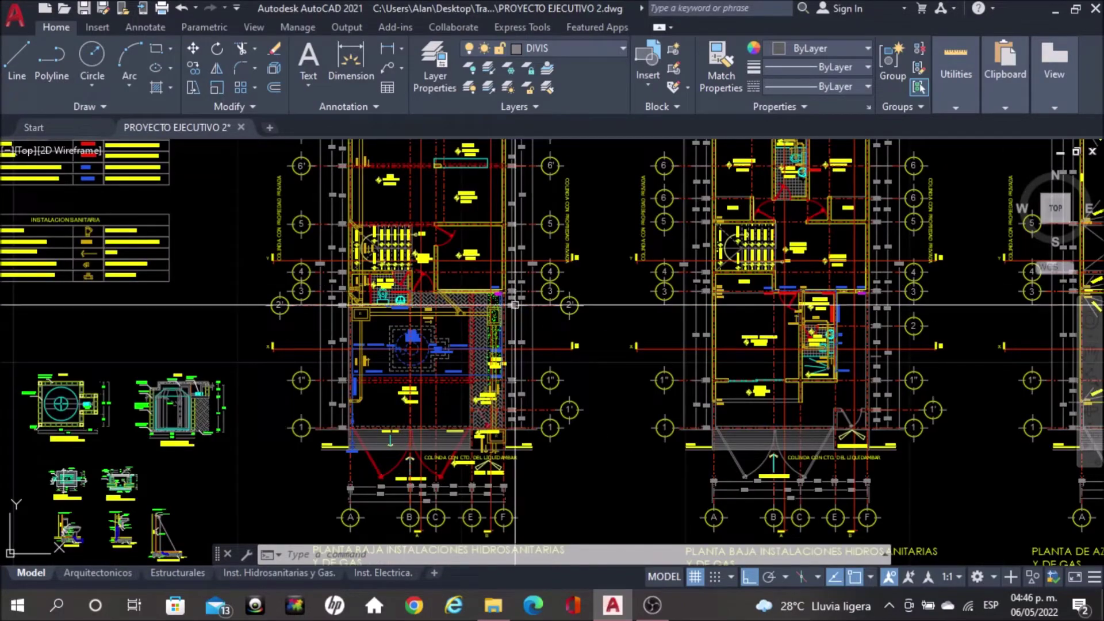
scroll(834, 295, "up", 4)
scroll(834, 295, "up", 2)
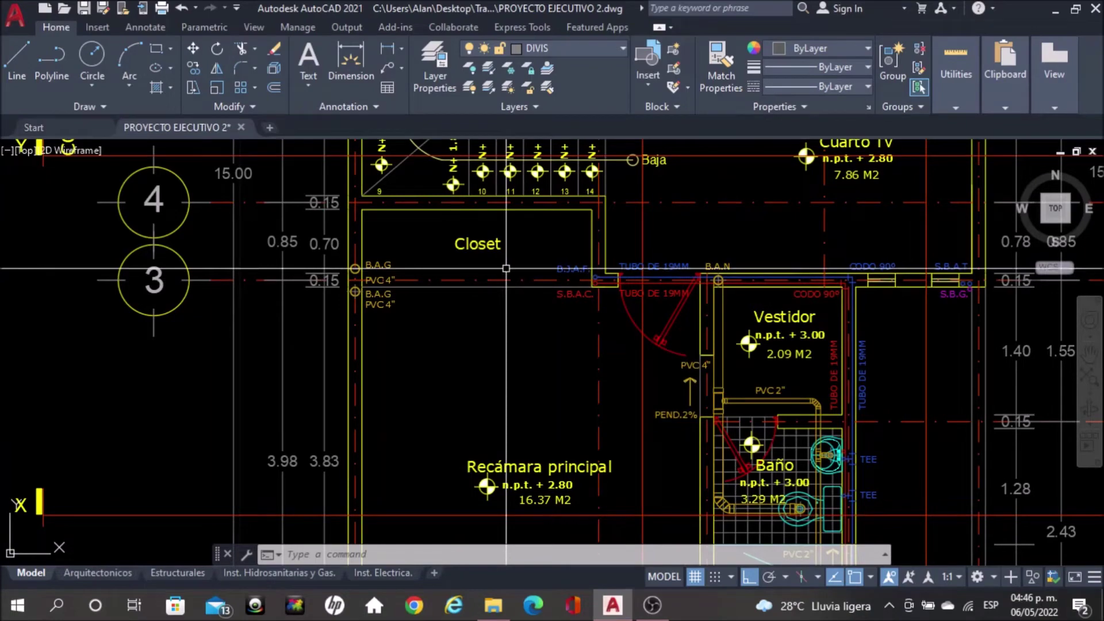
scroll(490, 255, "down", 4)
scroll(487, 302, "down", 3)
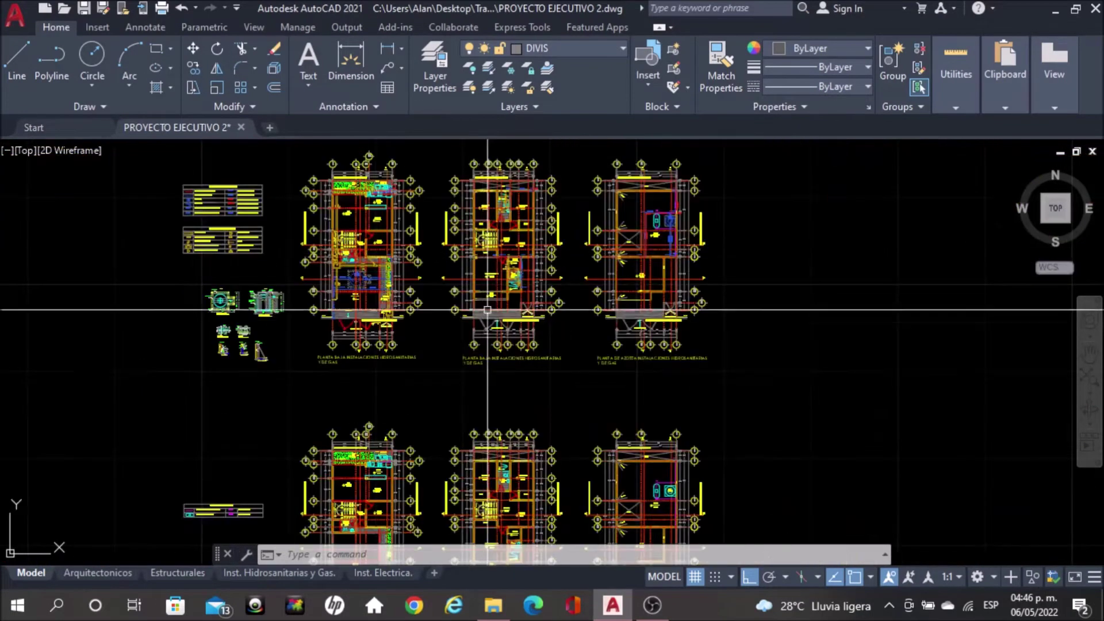
- Bring the lower row of floor plans into view and zoom in
middle_click_drag(492, 384, 512, 321)
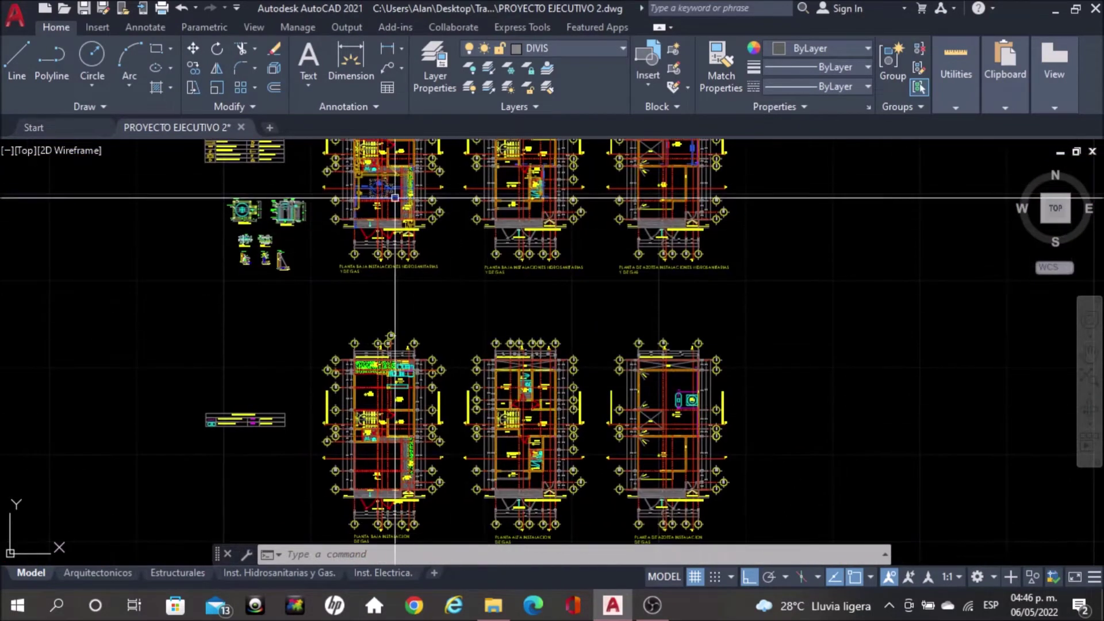
scroll(395, 198, "up", 2)
scroll(402, 201, "up", 2)
scroll(428, 206, "up", 2)
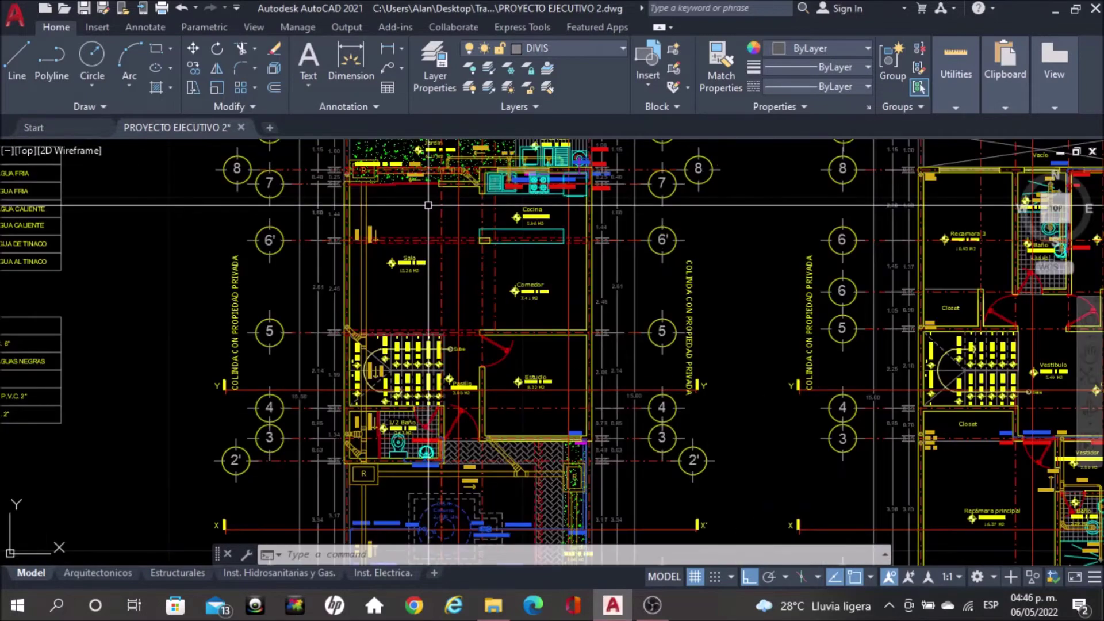
scroll(440, 190, "up", 1)
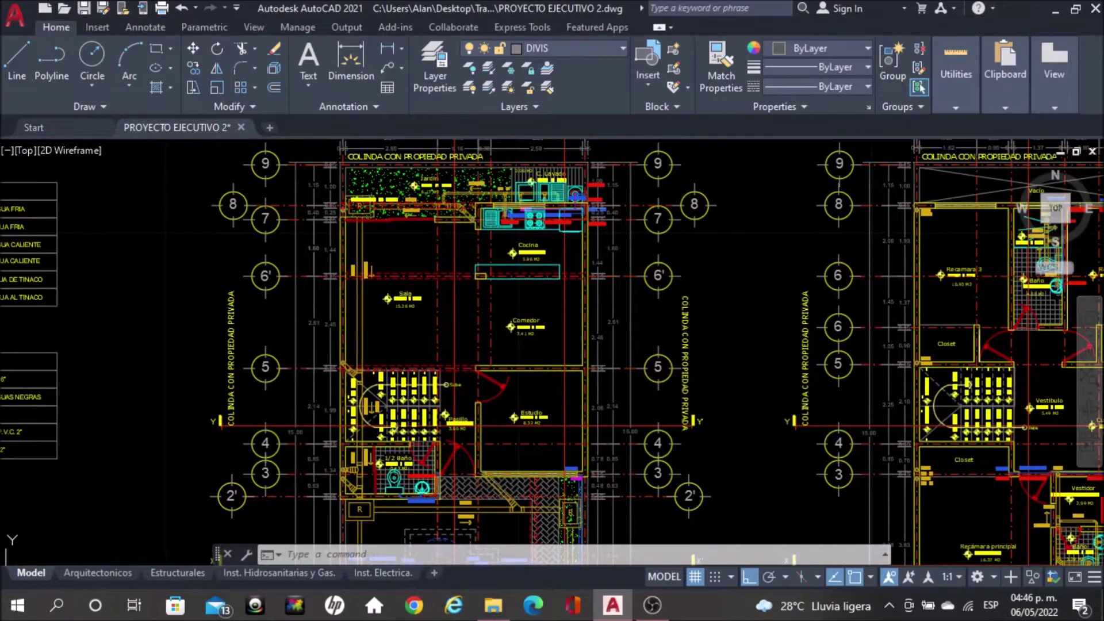
scroll(451, 198, "up", 1)
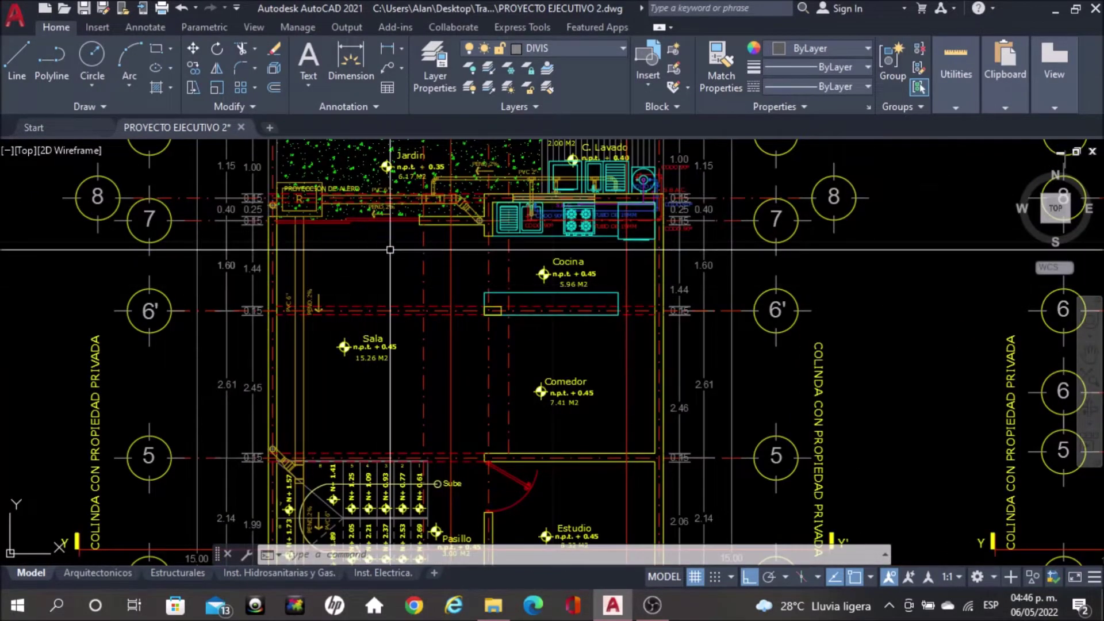
scroll(417, 243, "down", 1)
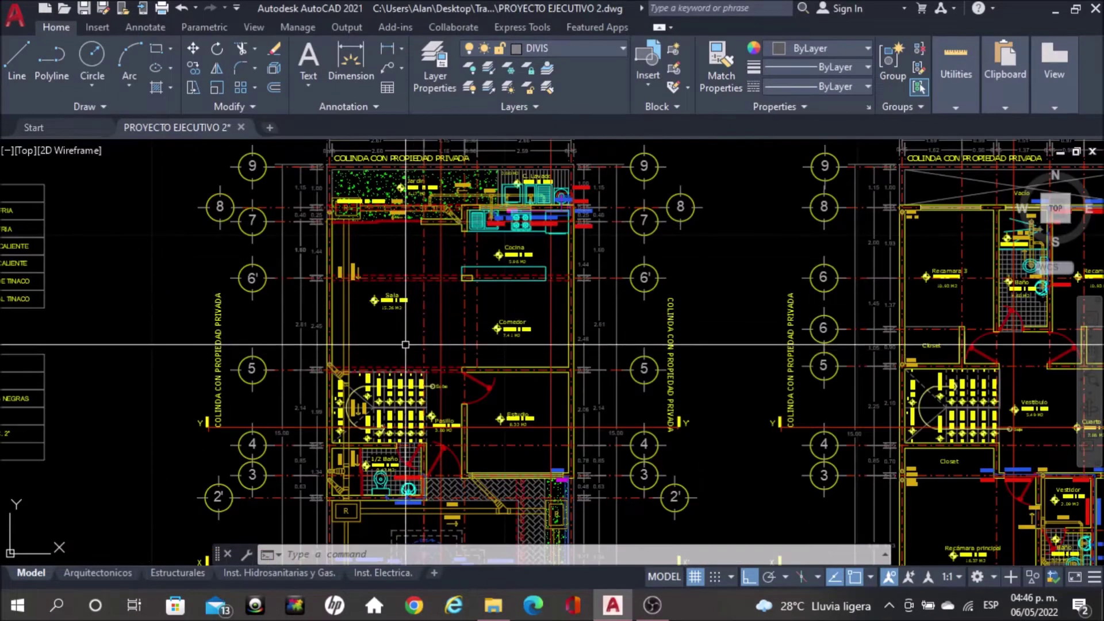
- Centre the 2,800 Lts cistern under the Cochera with its 13 mm supply and PVC drains
middle_click_drag(344, 471, 339, 333)
scroll(389, 444, "up", 1)
scroll(397, 425, "up", 1)
middle_click_drag(473, 375, 446, 309)
scroll(446, 309, "down", 1)
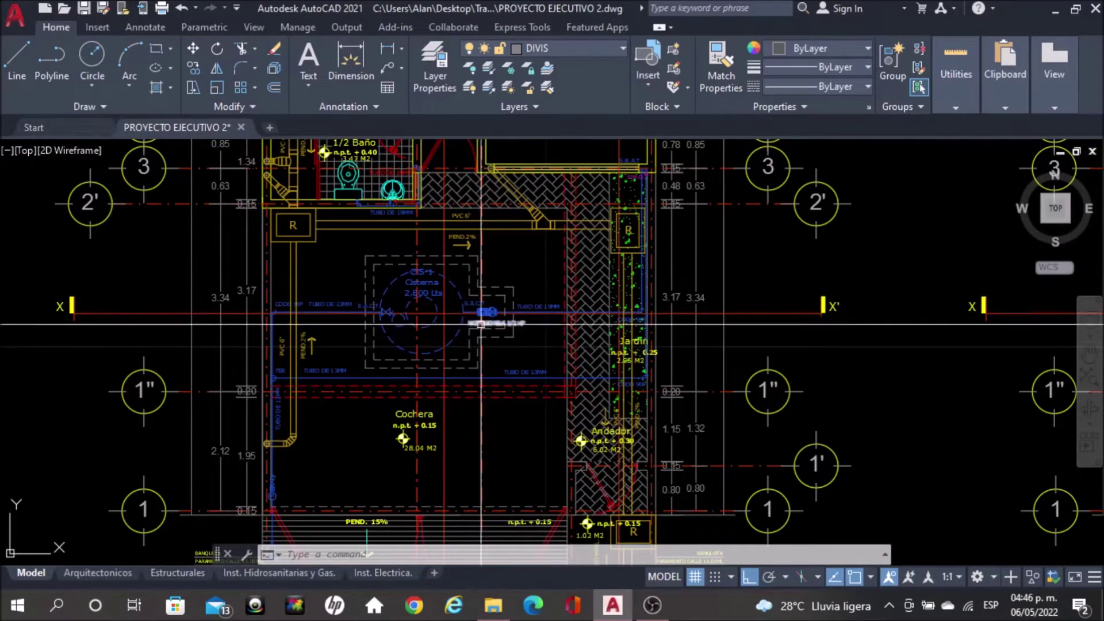
- Pan to the upper-floor plan and zoom in on the Closet and Vestidor pipe labels
scroll(431, 339, "up", 1)
scroll(456, 419, "down", 1)
scroll(457, 419, "down", 1)
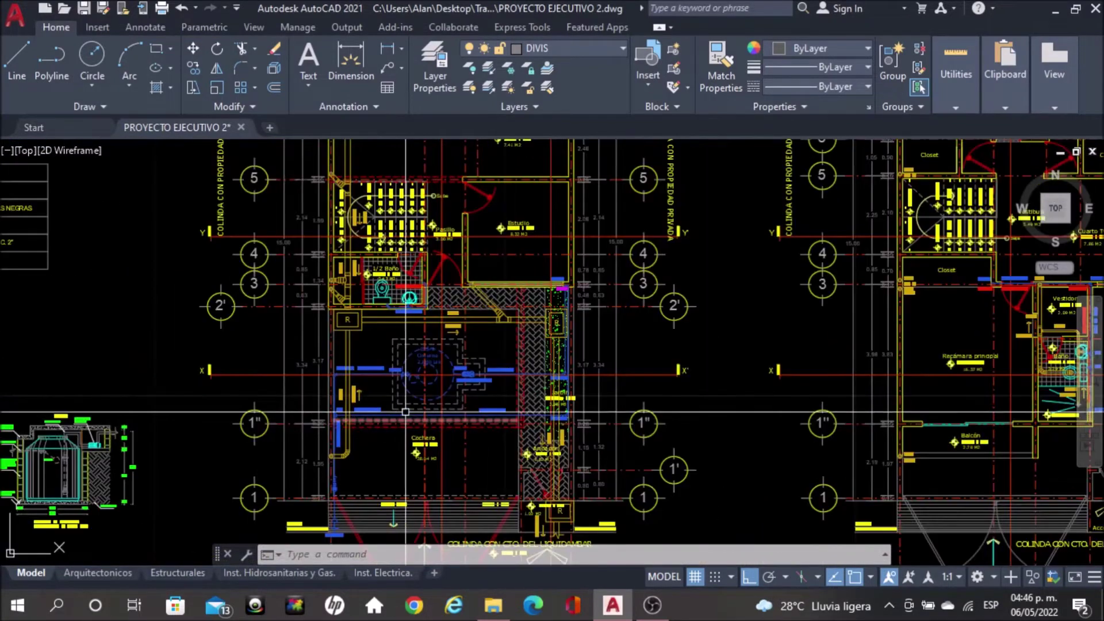
middle_click_drag(456, 419, 623, 376)
scroll(625, 315, "up", 1)
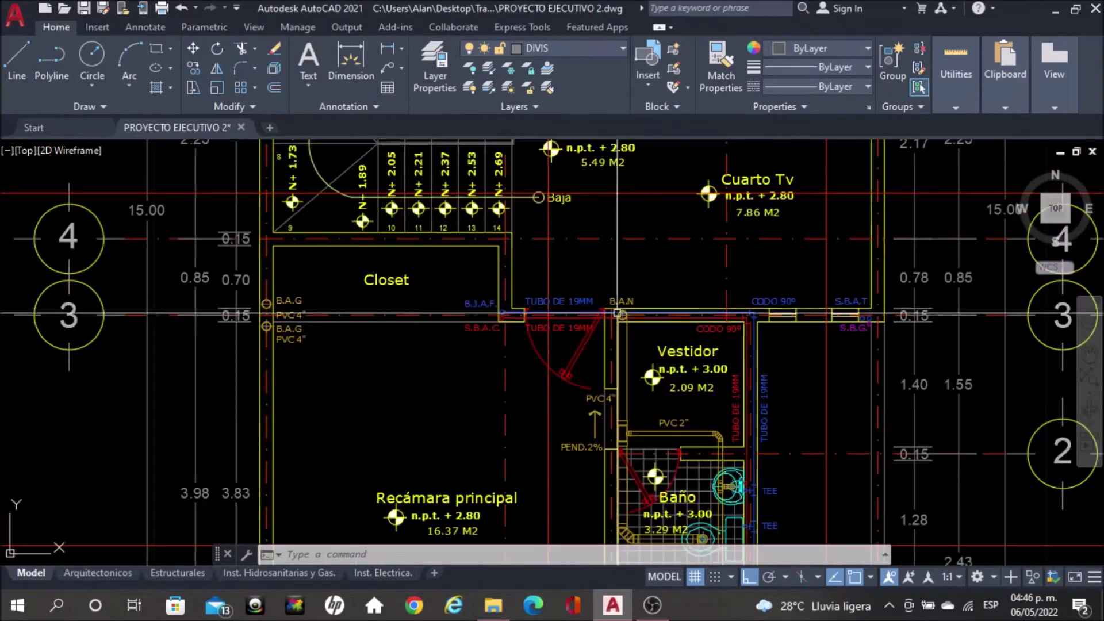
scroll(625, 315, "up", 2)
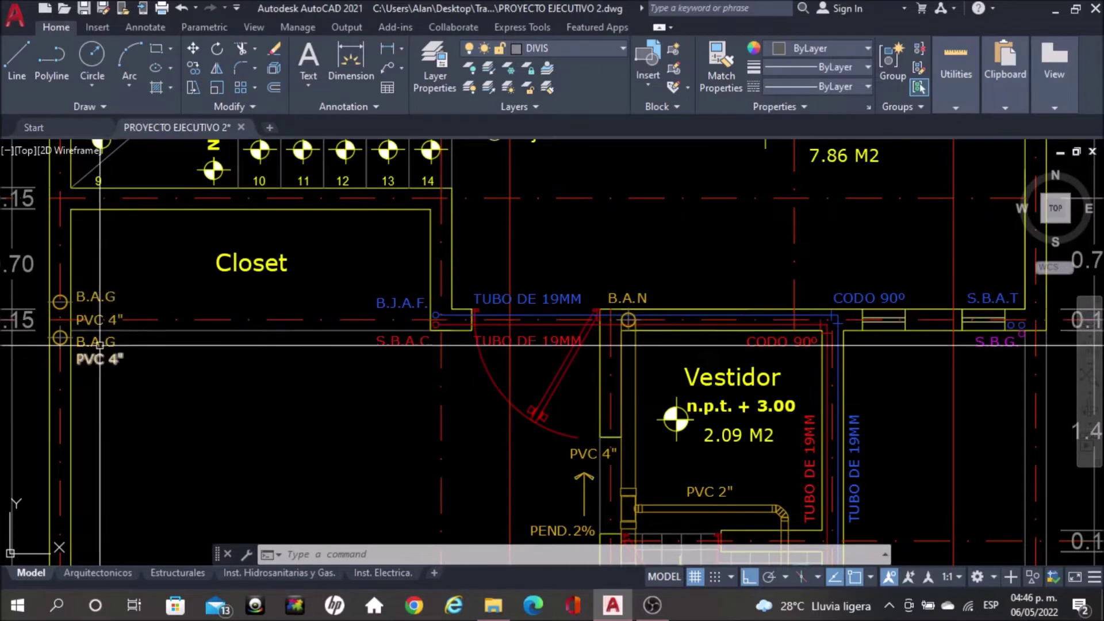
scroll(63, 305, "up", 3)
scroll(335, 260, "up", 1)
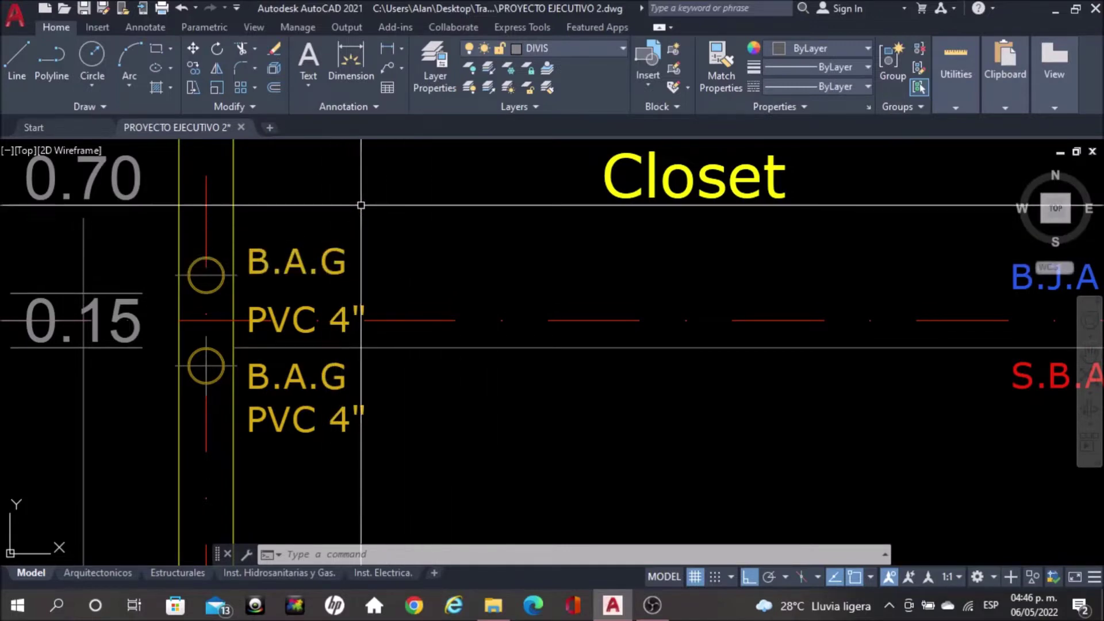
- Zoom back out over Recámara principal, Baño and Balcón, showing grid lines 4, 3, 2 and 1''
scroll(390, 239, "down", 3)
scroll(452, 273, "down", 4)
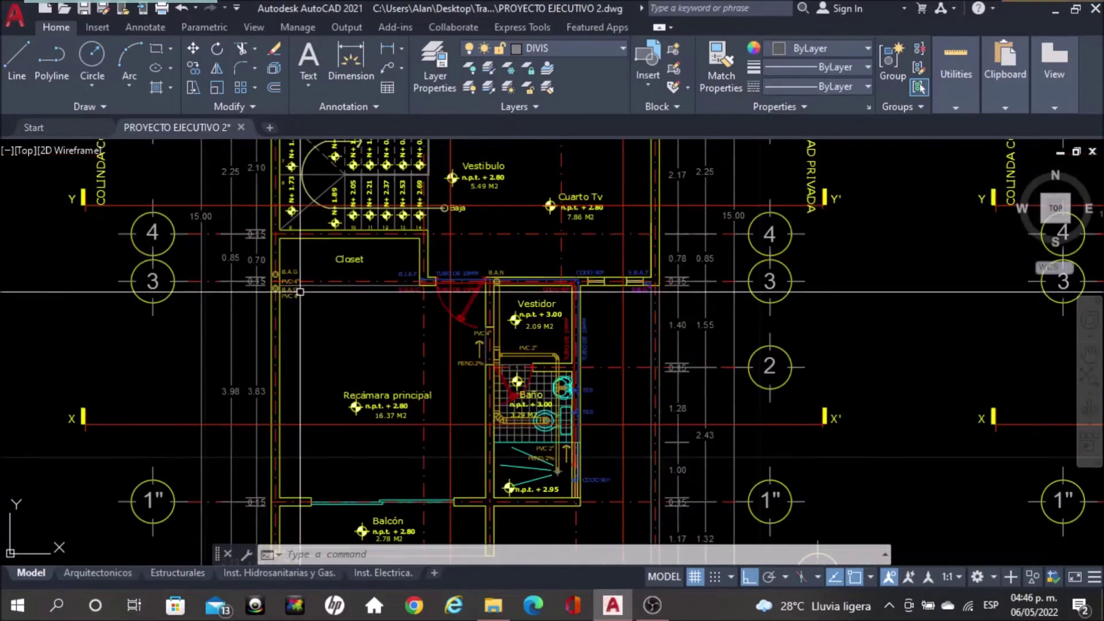
scroll(452, 272, "up", 3)
scroll(424, 315, "up", 2)
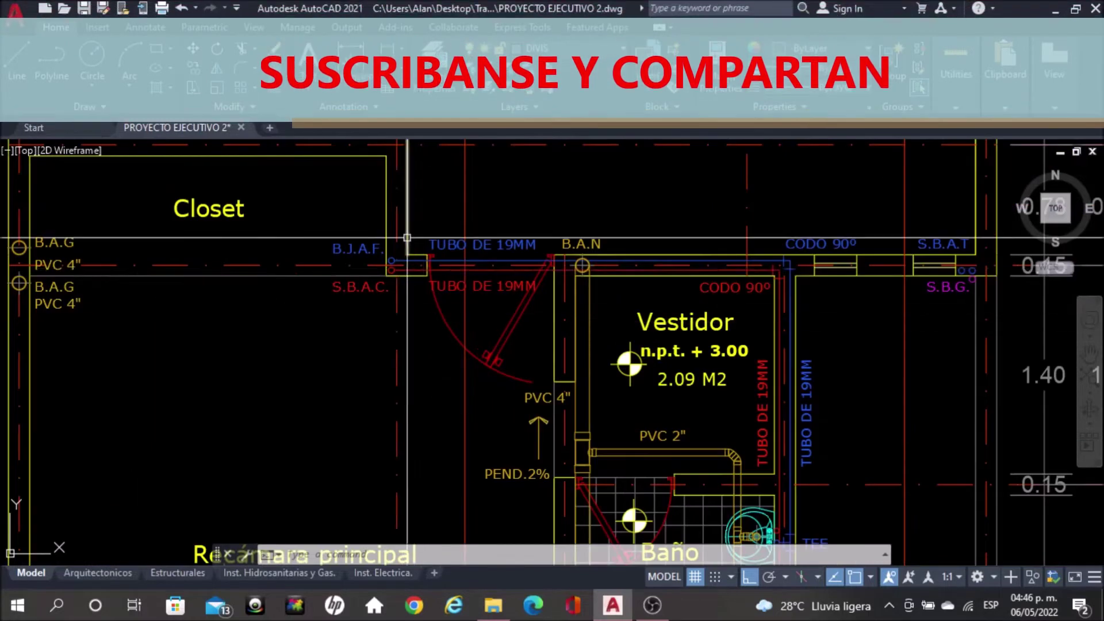
scroll(344, 245, "up", 1)
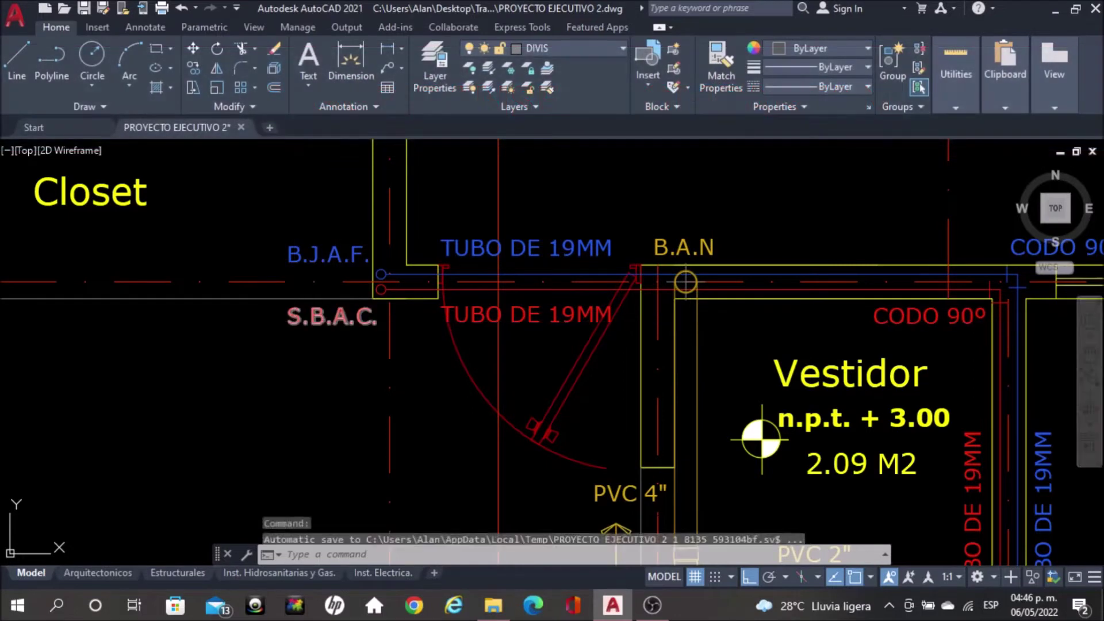
scroll(305, 281, "down", 2)
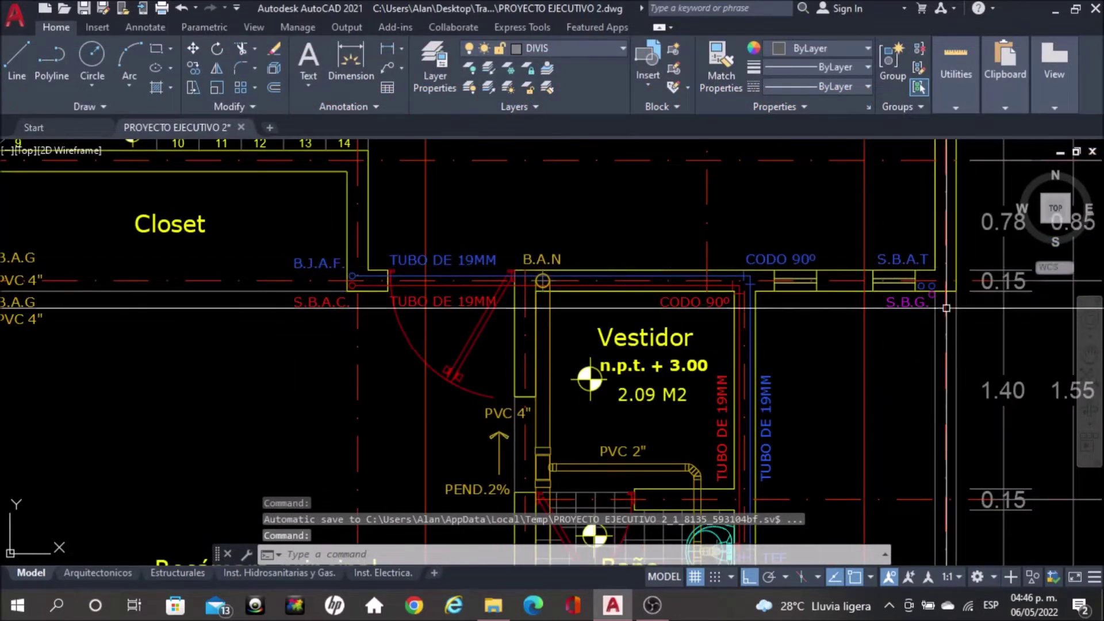
scroll(542, 276, "up", 2)
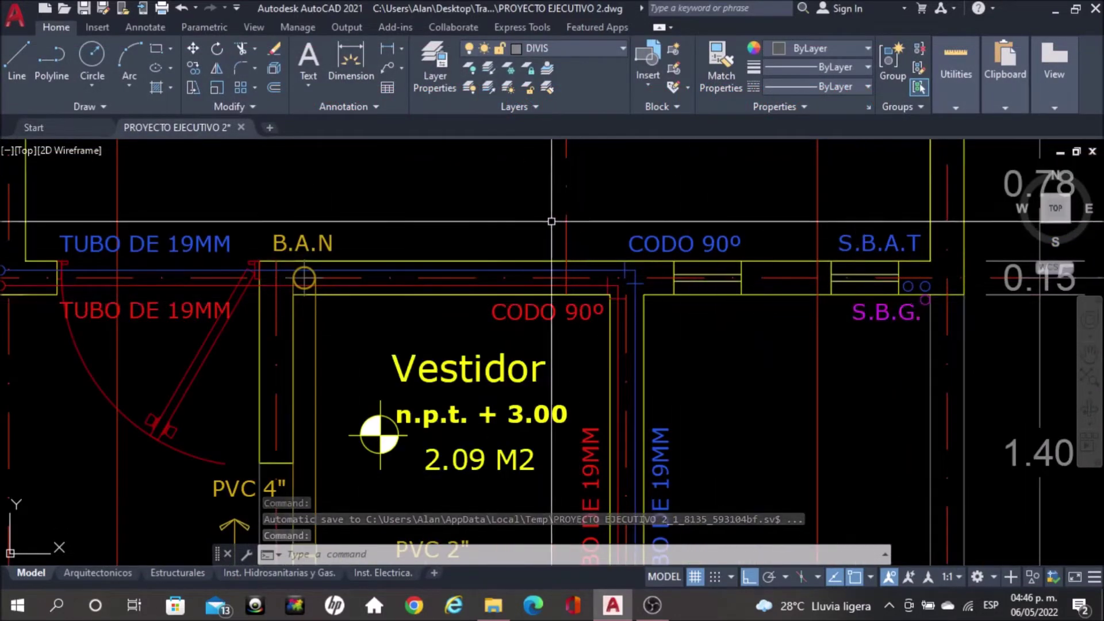
scroll(616, 230, "down", 3)
scroll(586, 392, "down", 2)
middle_click_drag(586, 392, 586, 225)
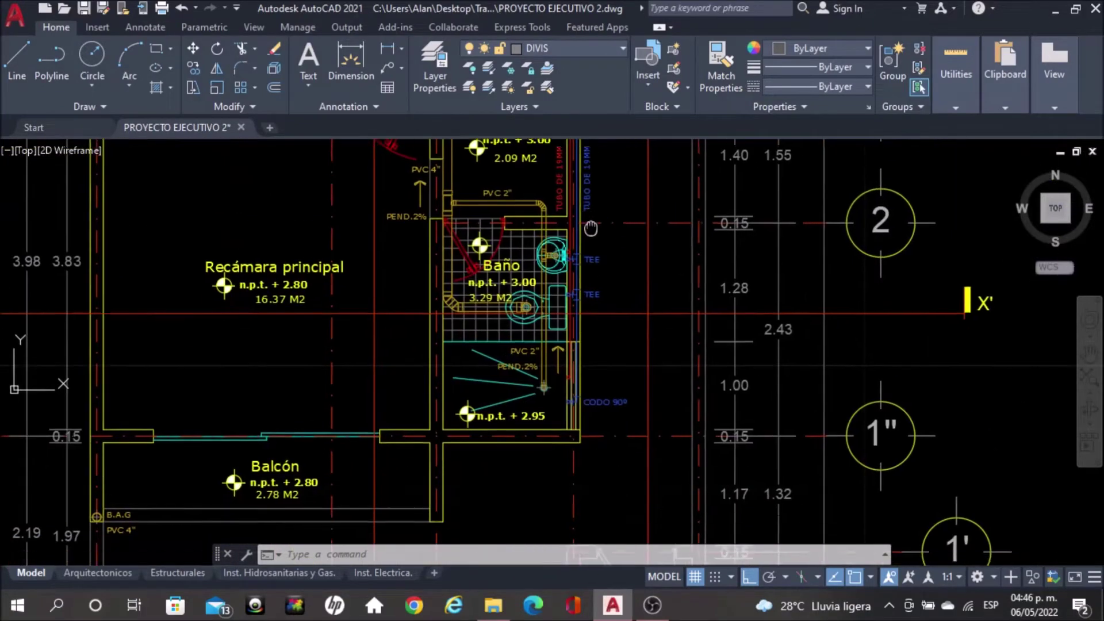
- Pan to the Azotea roof plan showing the Domo, Tinaco and Vacio area
scroll(586, 225, "down", 3)
scroll(402, 259, "up", 2)
mouse_move(402, 259)
middle_mouse_down()
mouse_move(97, 294)
mouse_move(26, 290)
middle_mouse_up()
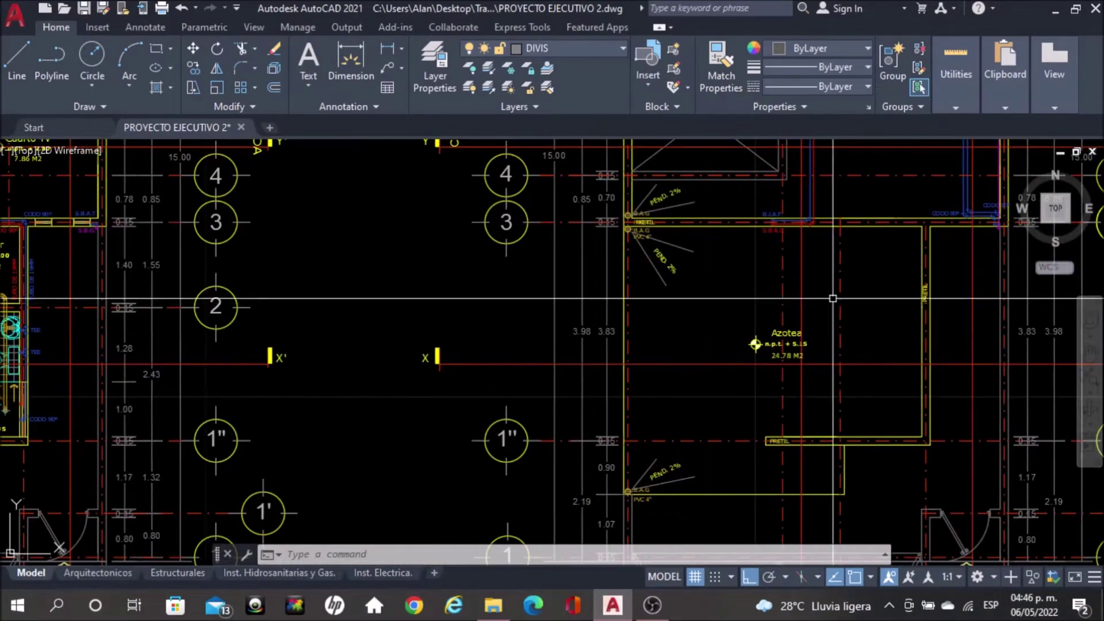
middle_click_drag(930, 298, 607, 403)
scroll(606, 348, "up", 1)
middle_click_drag(607, 347, 631, 415)
middle_click_drag(579, 278, 579, 345)
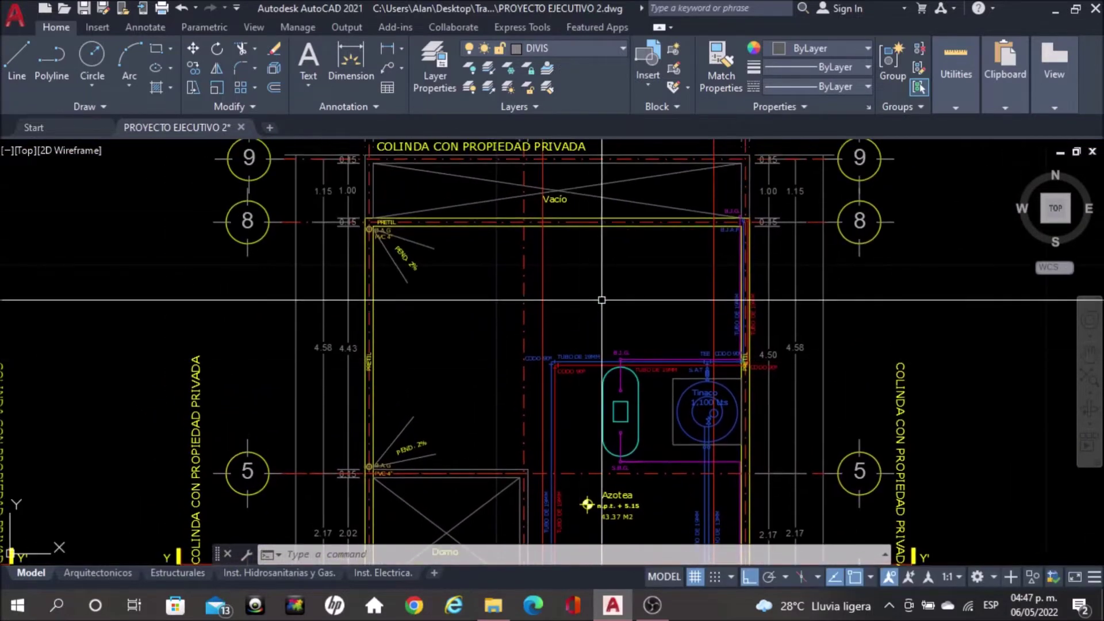
middle_click_drag(659, 405, 676, 212)
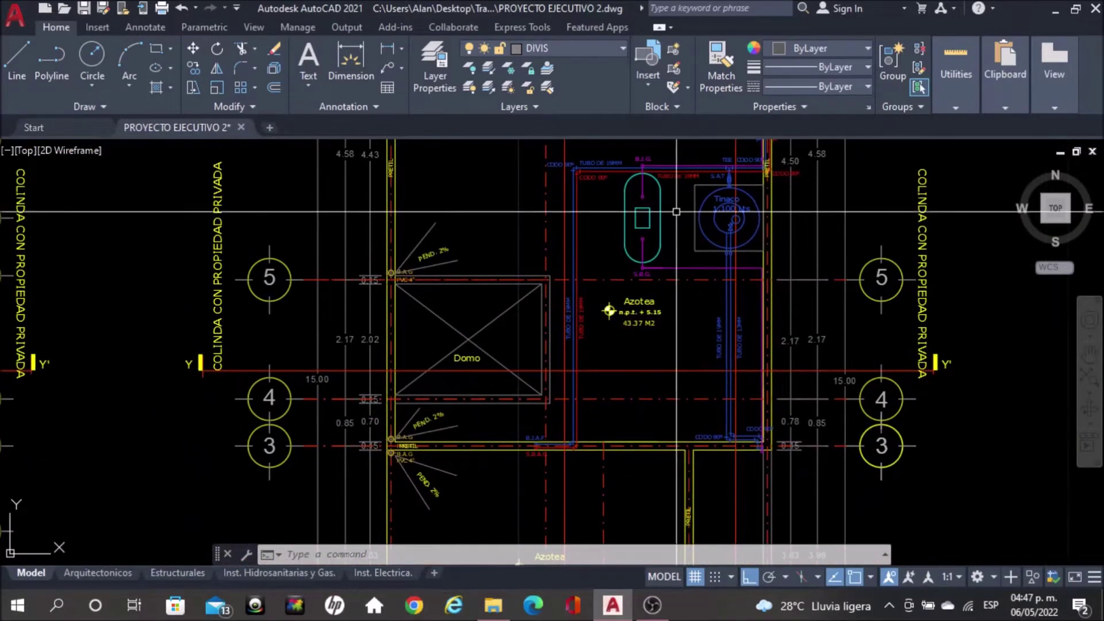
- View the whole Azotea roof plan, then all three hydro-sanitary floor plans together
scroll(758, 447, "up", 4)
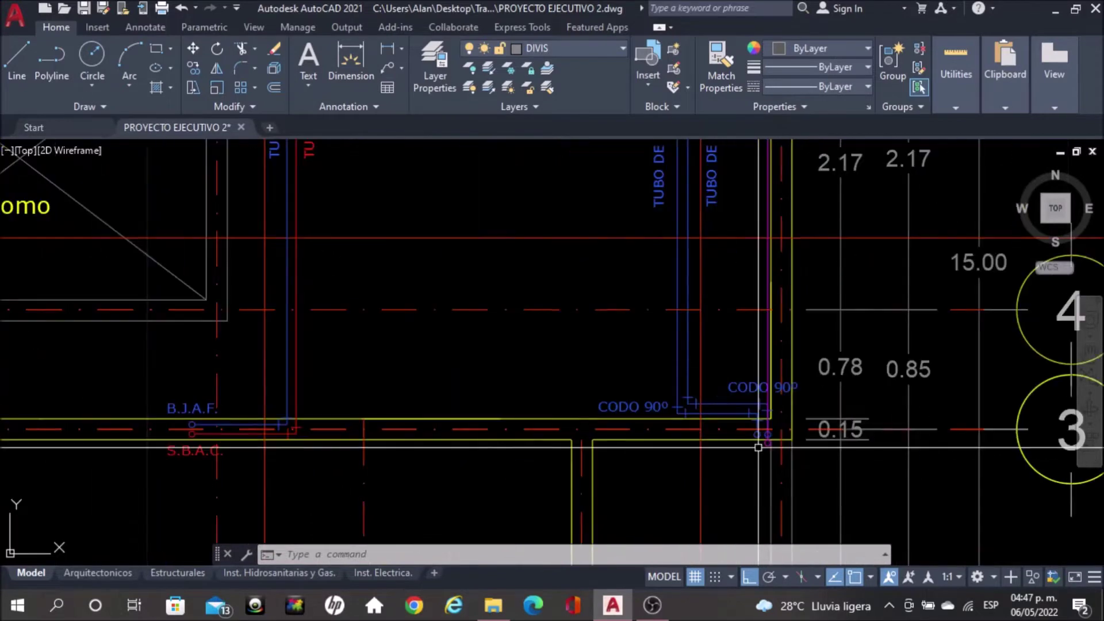
scroll(748, 431, "down", 2)
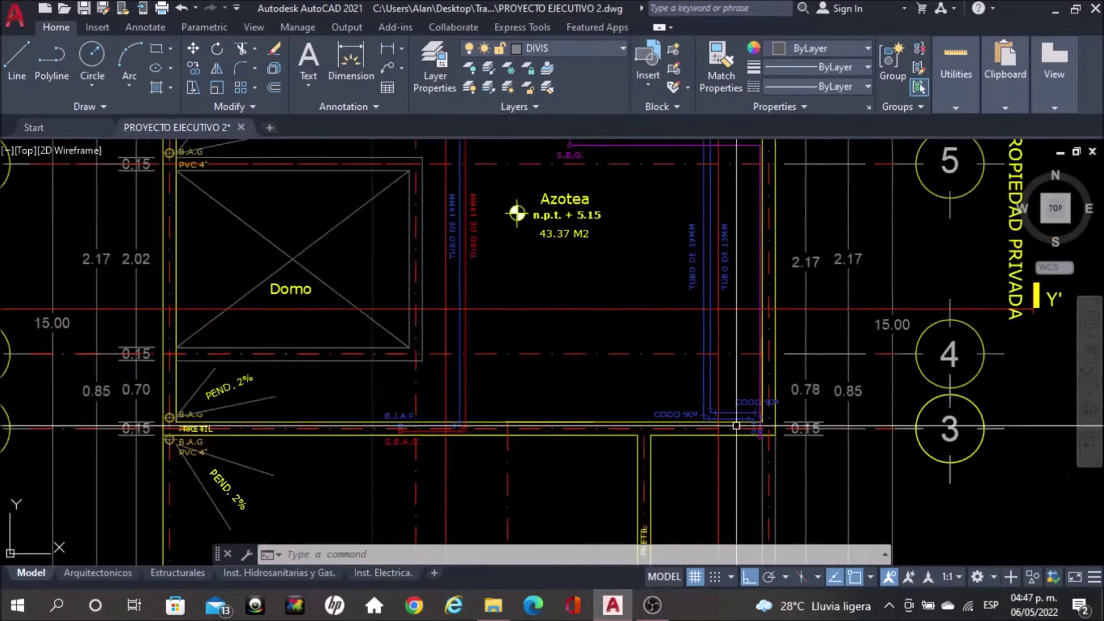
scroll(702, 420, "up", 2)
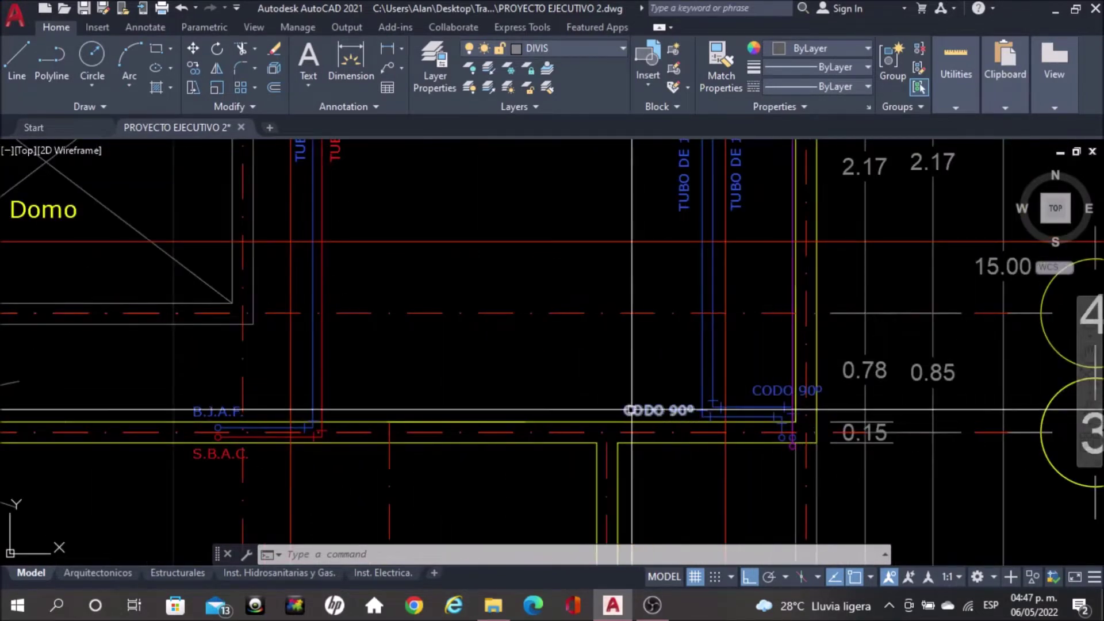
mouse_move(320, 249)
middle_mouse_down()
mouse_move(426, 310)
mouse_move(661, 360)
middle_mouse_up()
scroll(610, 322, "down", 3)
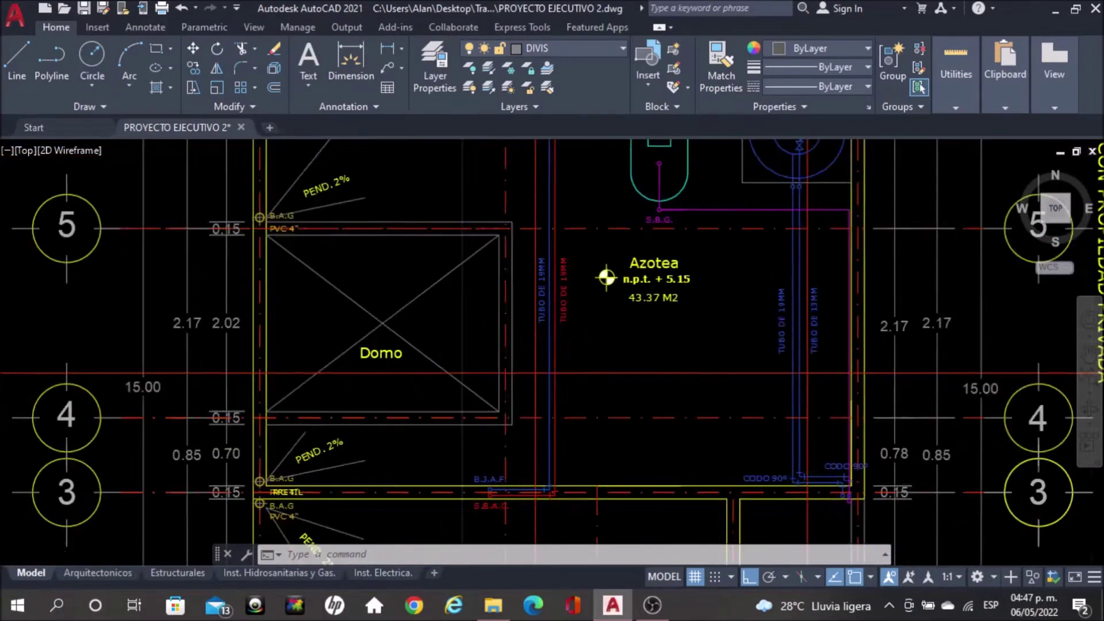
middle_click_drag(607, 331, 584, 432)
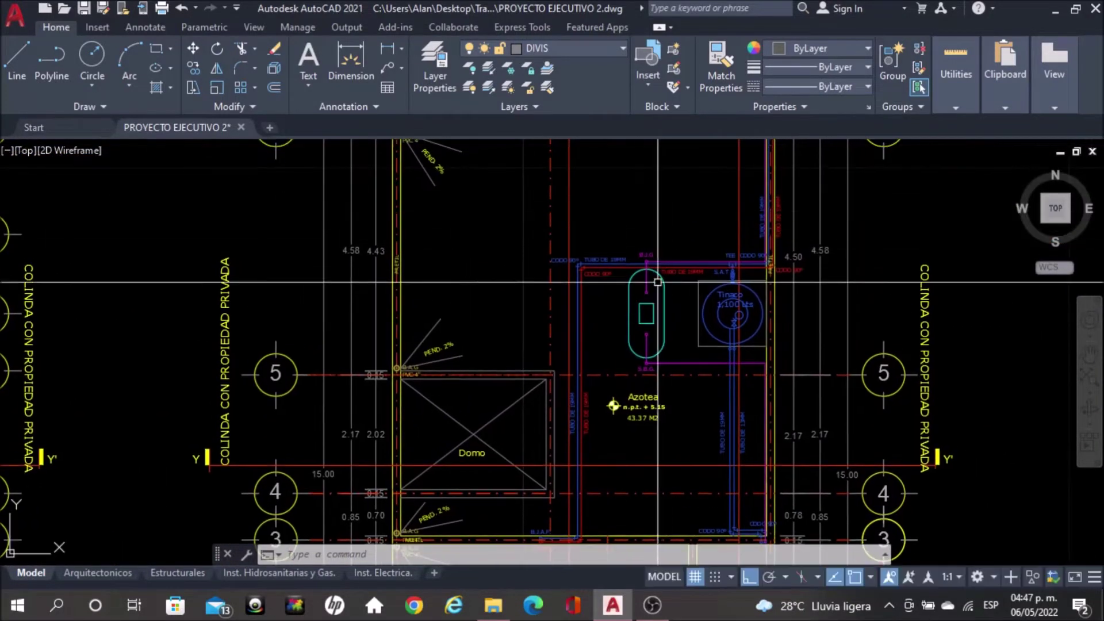
middle_click_drag(659, 271, 660, 360)
scroll(683, 258, "down", 5)
mouse_move(402, 402)
middle_mouse_down()
mouse_move(472, 276)
mouse_move(671, 261)
middle_mouse_up()
- Zoom in on the INSTALACION HIDRAULICA legend table above the sanitary legend
scroll(671, 262, "up", 3)
scroll(667, 256, "up", 2)
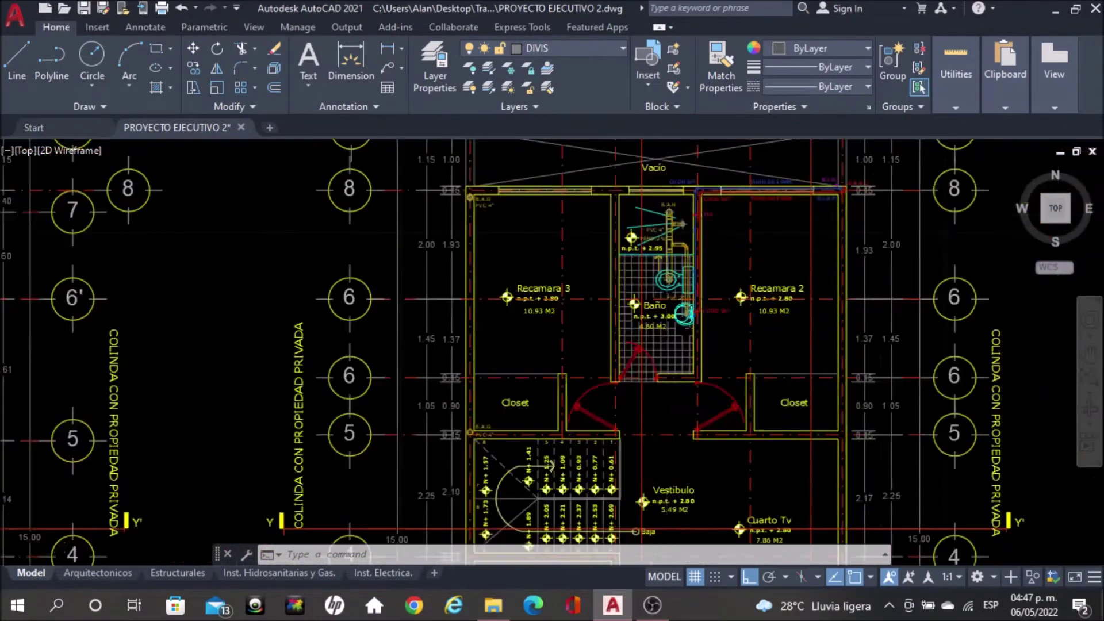
scroll(662, 252, "up", 1)
scroll(690, 250, "up", 2)
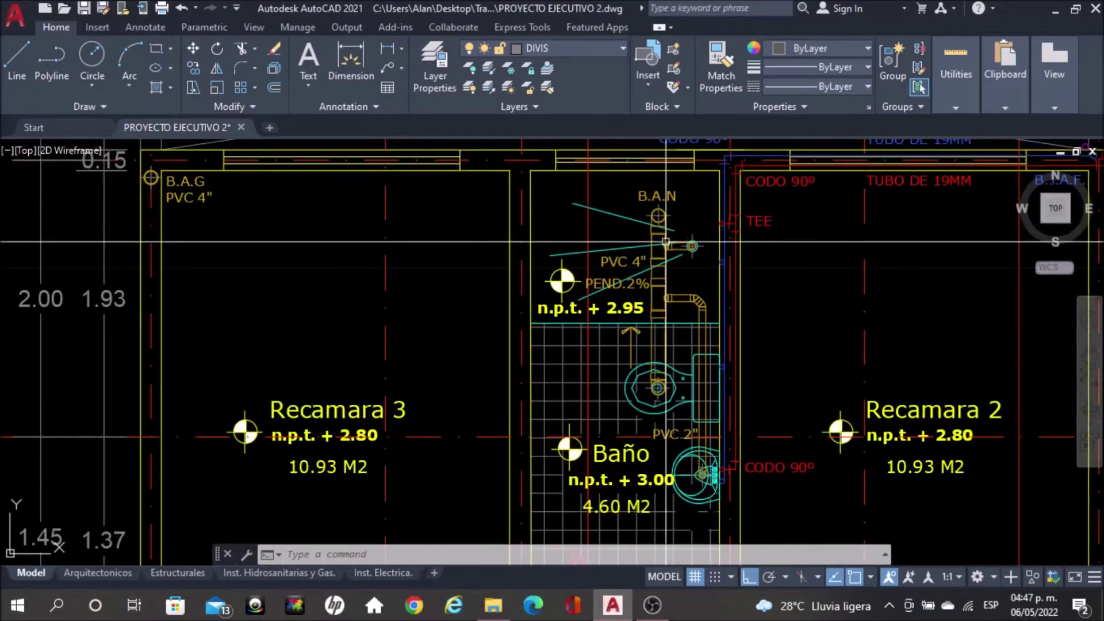
scroll(650, 277, "down", 3)
scroll(649, 278, "down", 2)
middle_click_drag(649, 277, 799, 296)
scroll(253, 287, "up", 4)
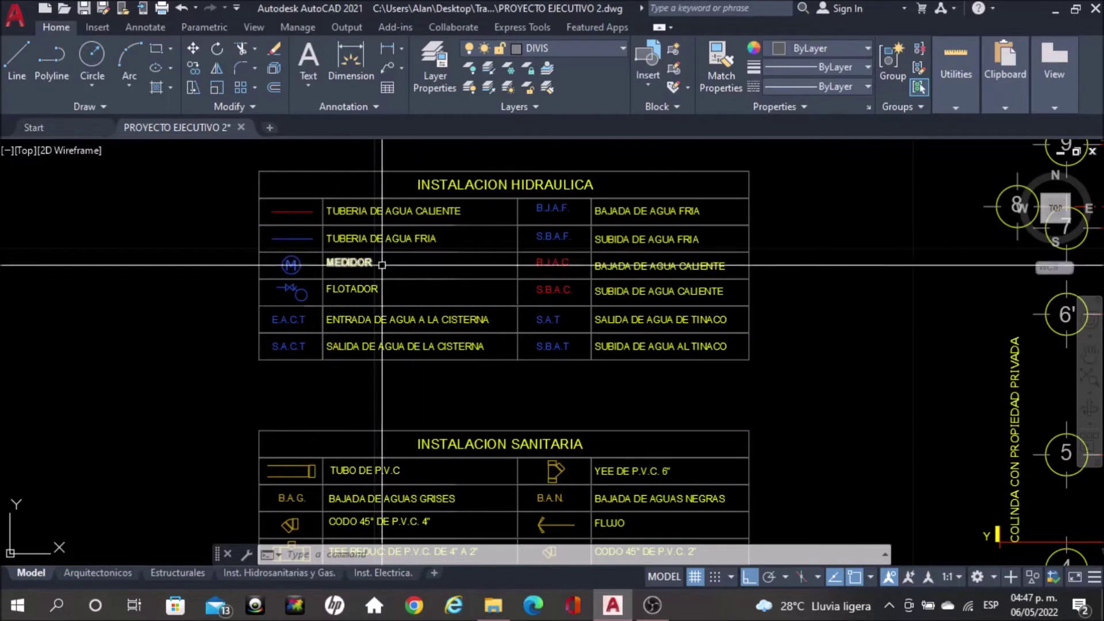
- Inspect the INSTALACION SANITARIA table, then zoom out to the floor plans and fixture details
scroll(656, 219, "up", 2)
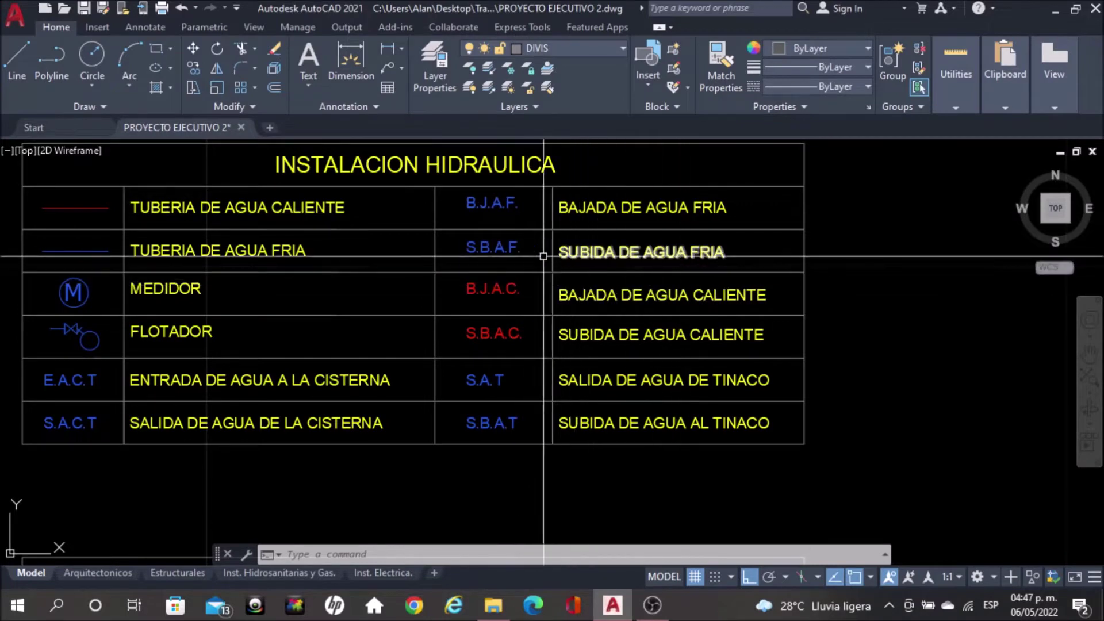
scroll(207, 293, "down", 1)
middle_click_drag(368, 529, 368, 368)
scroll(368, 364, "up", 1)
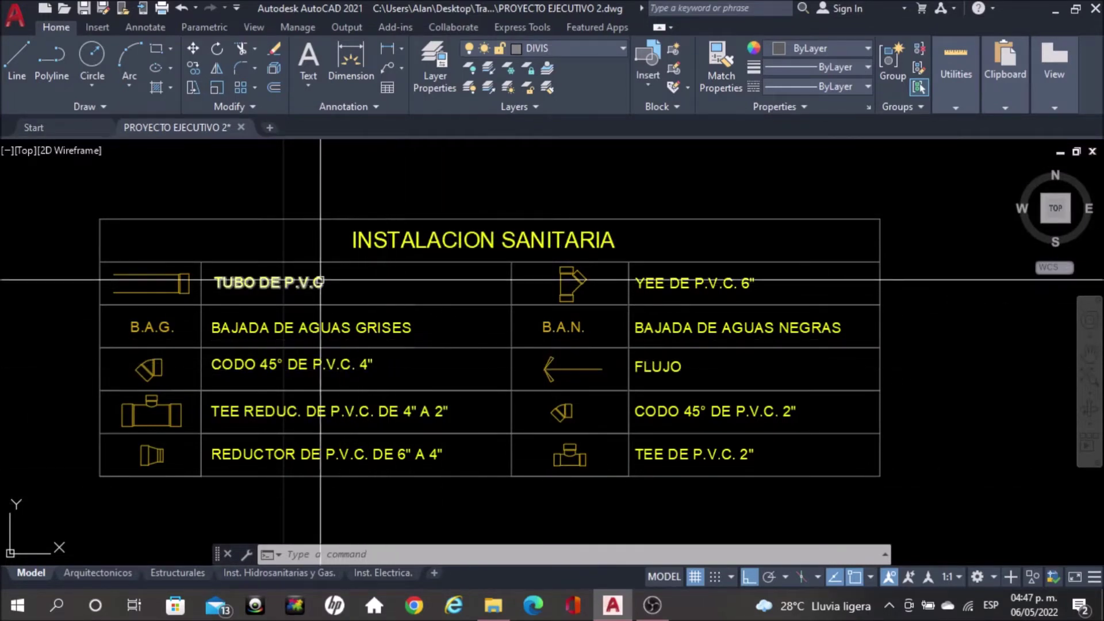
scroll(320, 282, "down", 3)
scroll(321, 282, "down", 5)
middle_click_drag(694, 351, 617, 351)
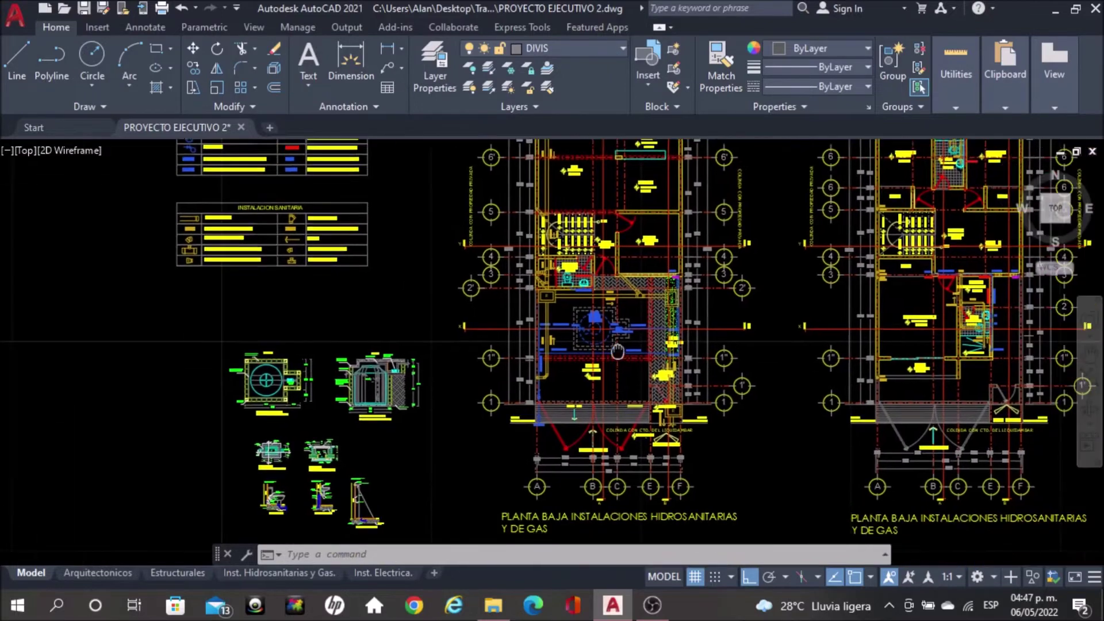
- Zoom in and back out over the W.C. and fixture detail drawings
scroll(243, 280, "up", 3)
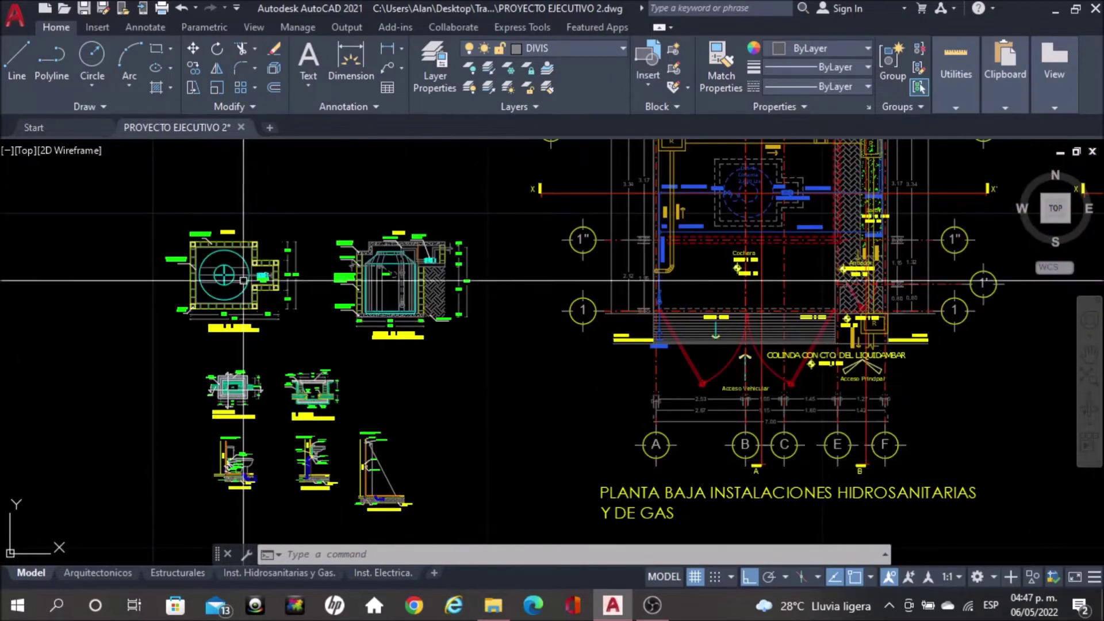
scroll(243, 280, "up", 2)
scroll(347, 314, "up", 1)
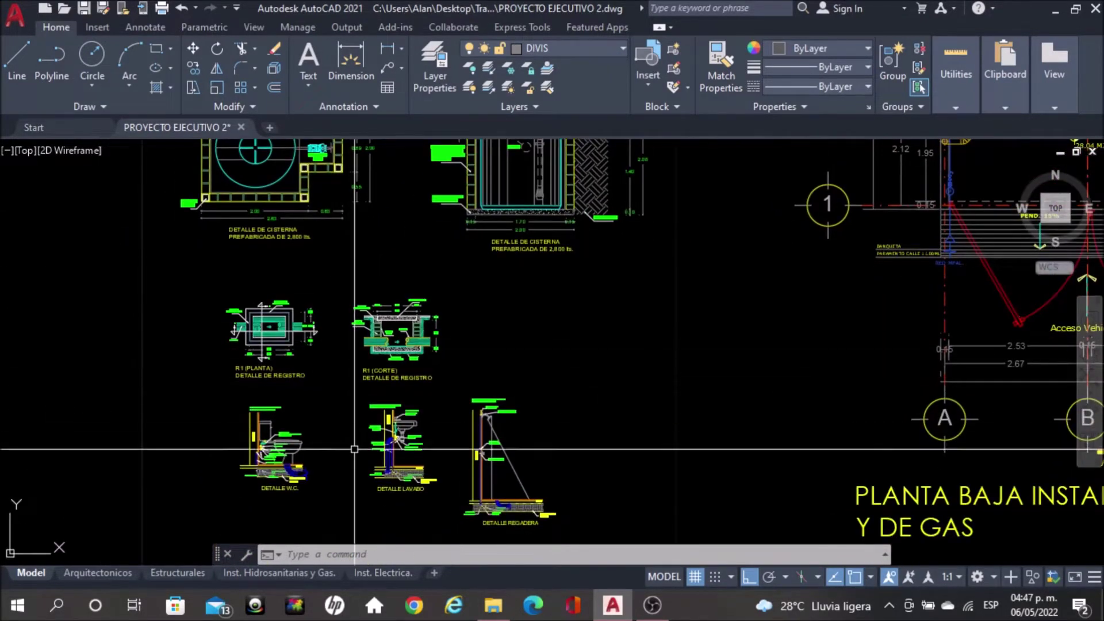
scroll(354, 449, "up", 2)
scroll(357, 402, "up", 2)
scroll(359, 345, "up", 2)
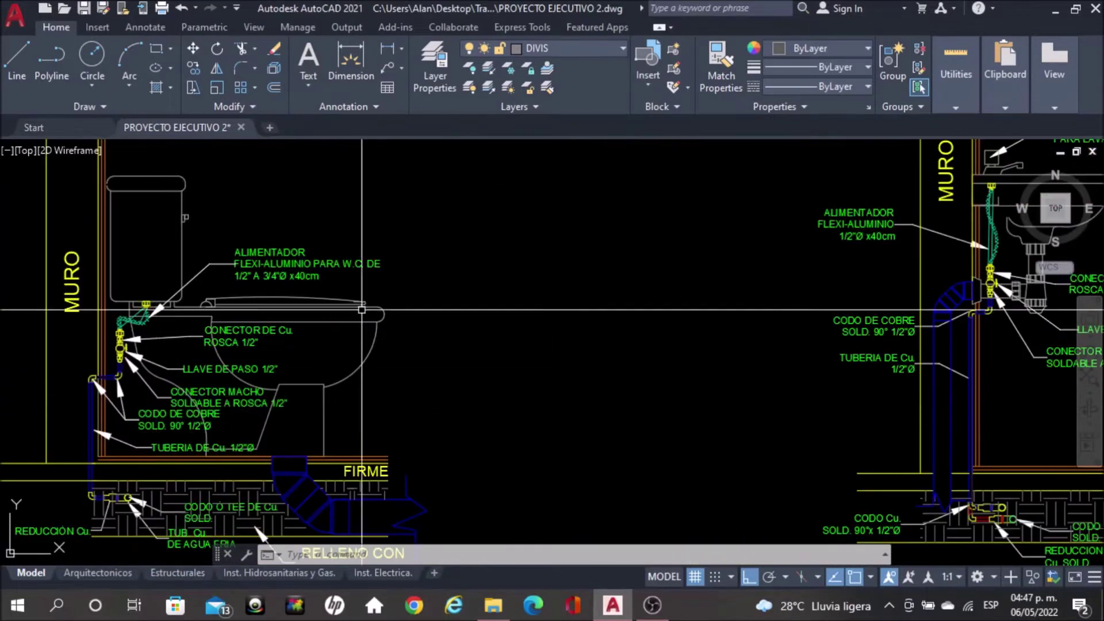
scroll(361, 310, "down", 2)
scroll(621, 299, "down", 1)
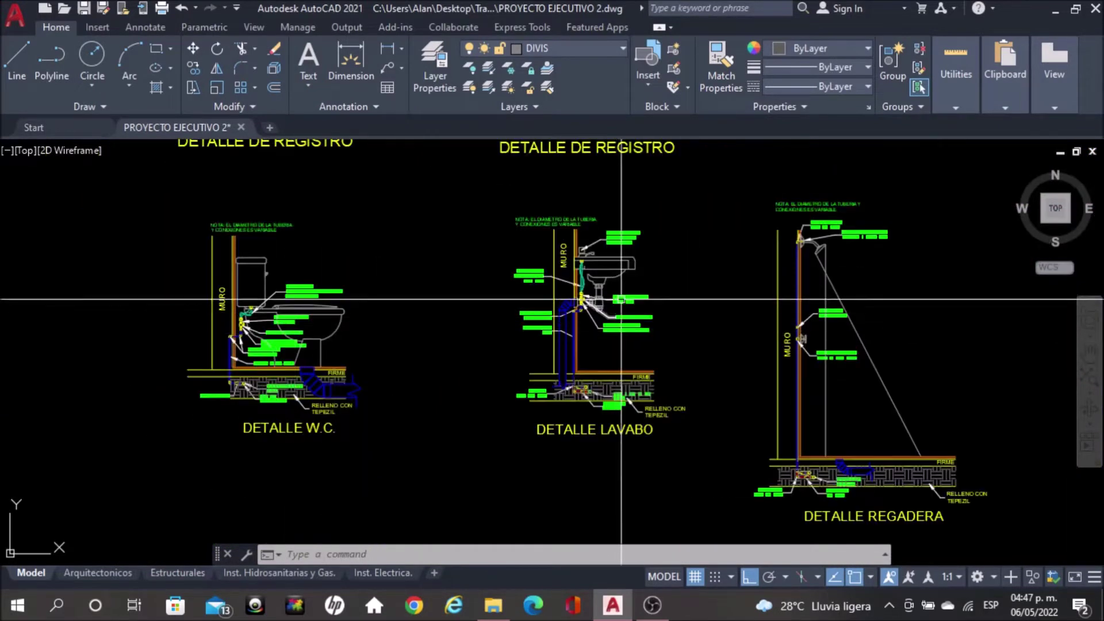
scroll(621, 299, "down", 2)
scroll(671, 391, "down", 1)
- Review the R1 registro and cisterna plan and section details, centring the cistern
middle_click_drag(557, 319, 522, 297)
middle_click_drag(293, 231, 370, 394)
scroll(368, 386, "up", 1)
scroll(437, 402, "down", 1)
scroll(654, 178, "down", 1)
scroll(615, 373, "up", 2)
scroll(336, 379, "up", 2)
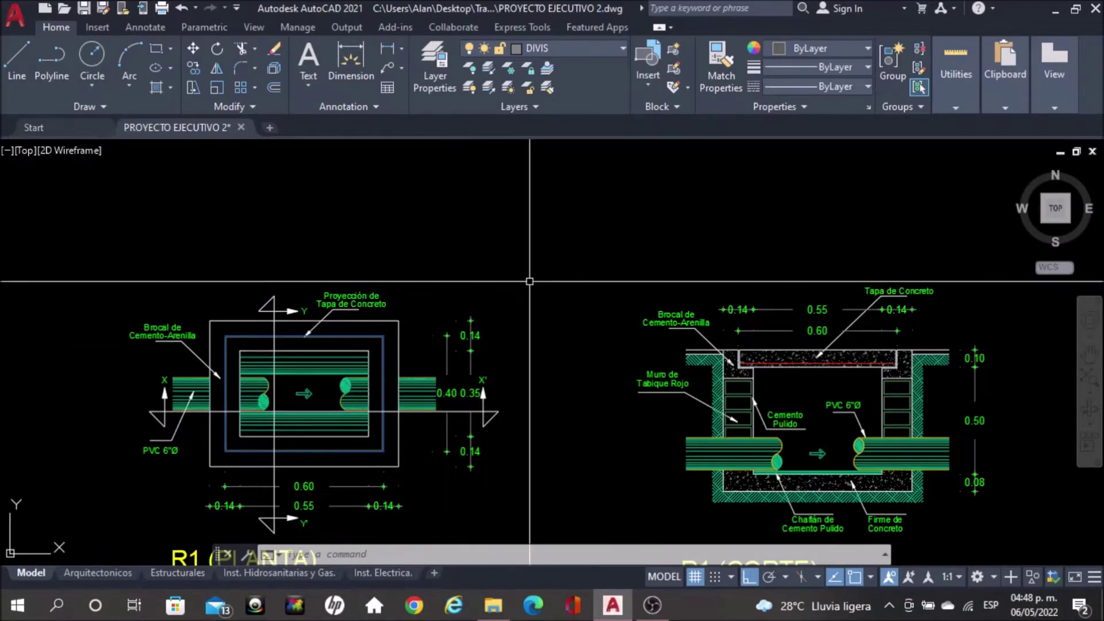
scroll(556, 345, "down", 5)
mouse_move(632, 345)
middle_mouse_down()
mouse_move(671, 274)
mouse_move(625, 423)
middle_mouse_up()
middle_click_drag(640, 270, 464, 306)
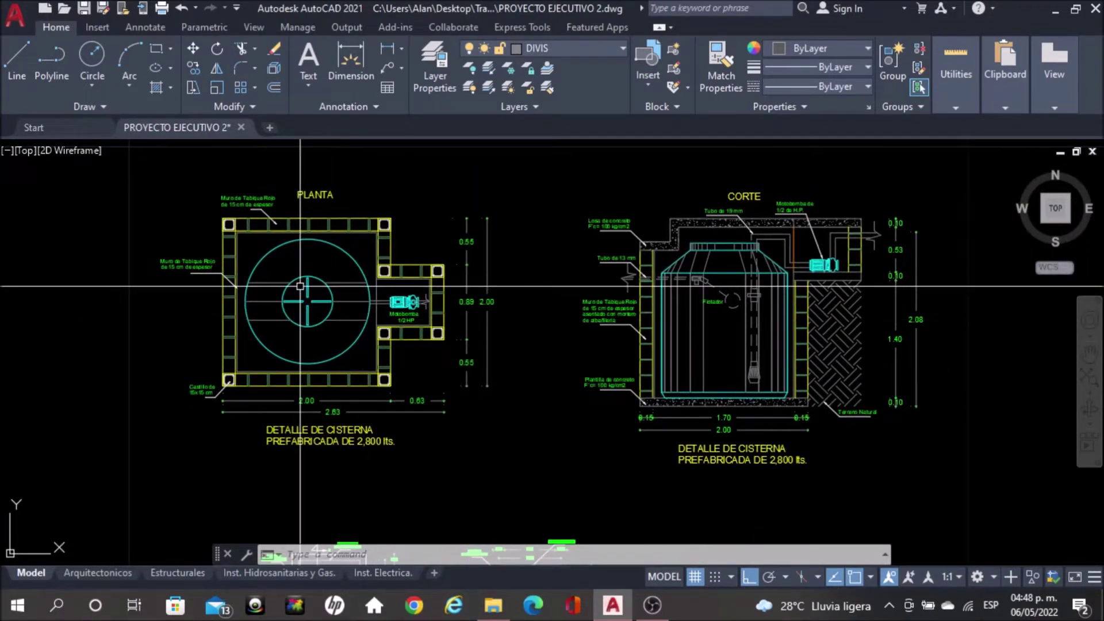
- Zoom in on the ground-floor stair with the 1/2 Baño, Pasillo and Estudio
scroll(311, 273, "down", 3)
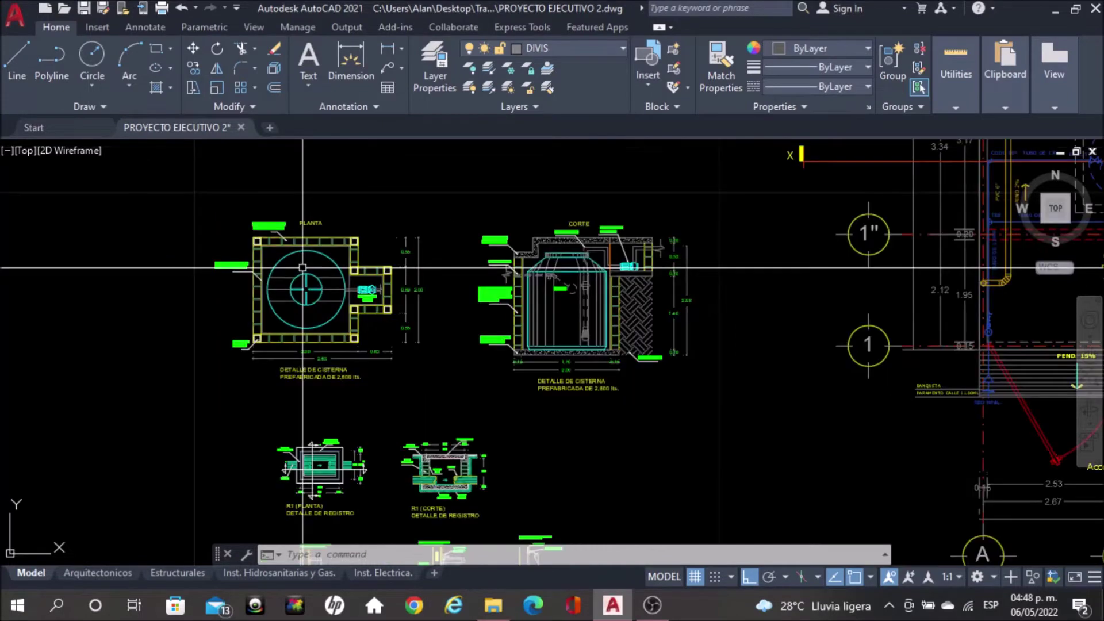
scroll(573, 278, "up", 3)
scroll(573, 279, "up", 2)
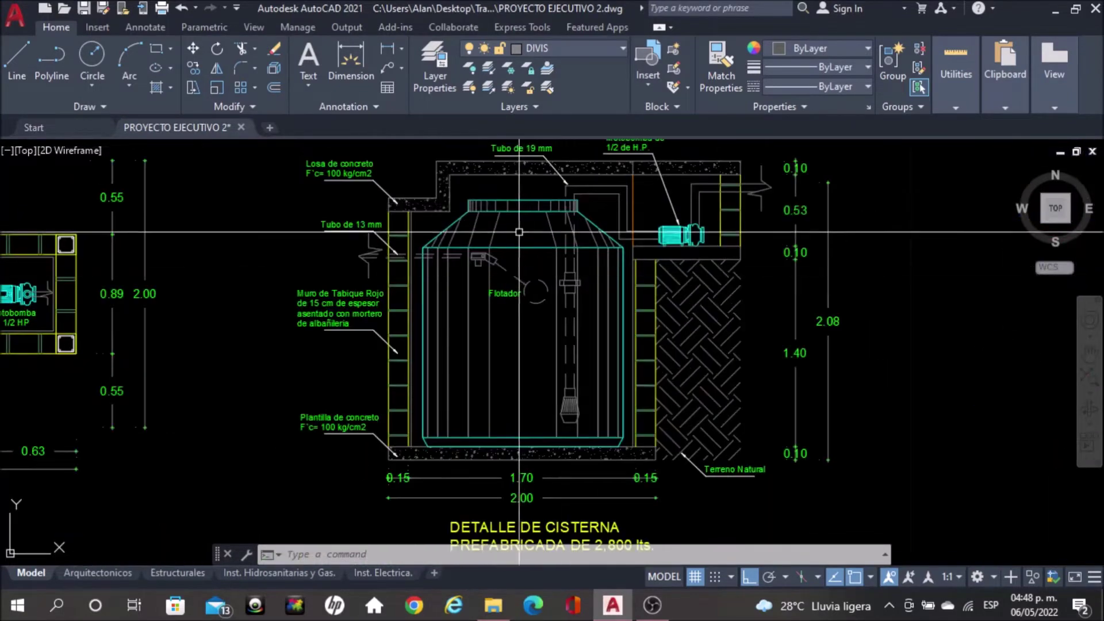
scroll(615, 230, "down", 2)
scroll(615, 226, "up", 2)
scroll(616, 226, "down", 2)
scroll(616, 226, "down", 2)
scroll(656, 184, "up", 1)
scroll(655, 184, "up", 1)
scroll(540, 336, "up", 2)
scroll(540, 226, "up", 2)
scroll(431, 347, "up", 2)
scroll(430, 346, "up", 2)
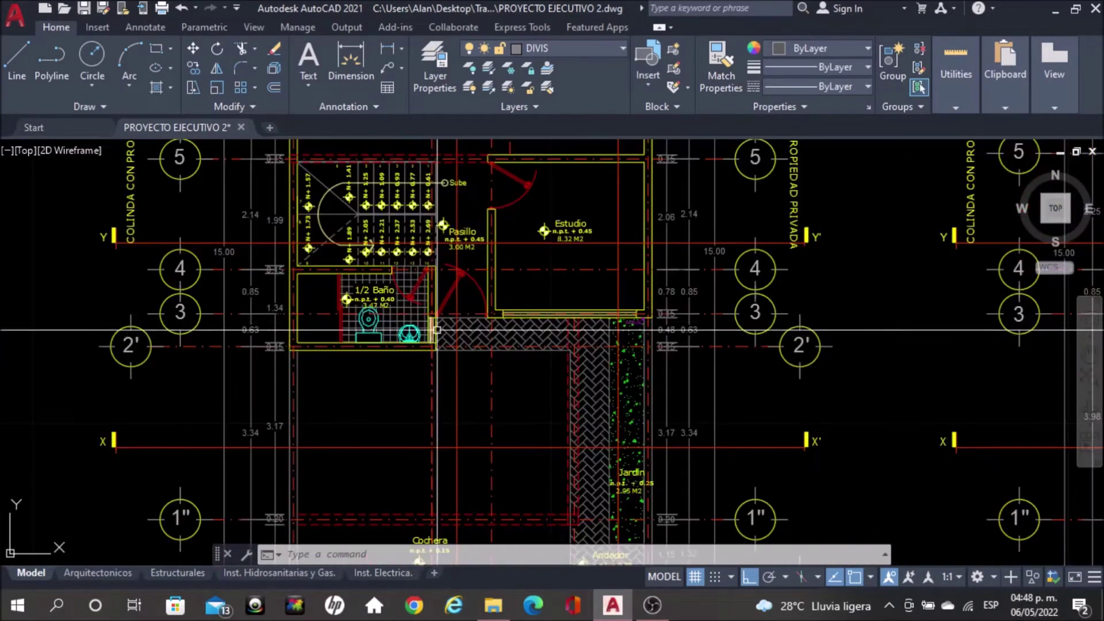
- Pan across to the three full floor plans and zoom back in on them
scroll(609, 319, "down", 2)
scroll(610, 316, "down", 2)
middle_click_drag(857, 298, 711, 298)
scroll(862, 247, "up", 4)
scroll(822, 219, "up", 5)
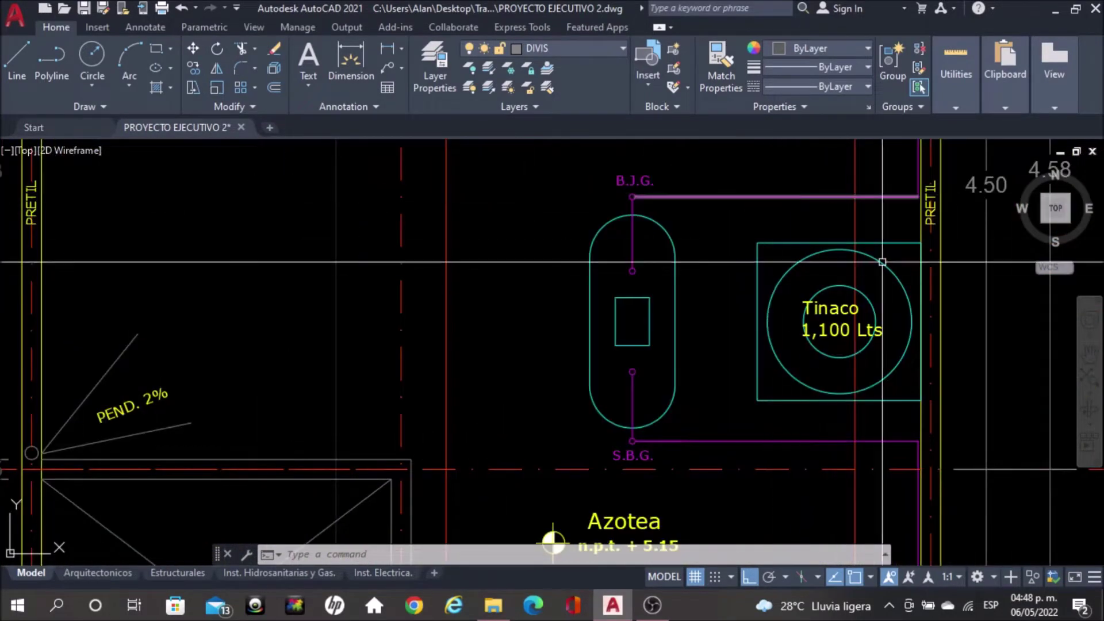
- Zoom out and center the lower row of floor plans
scroll(793, 368, "down", 2)
scroll(793, 395, "down", 4)
scroll(793, 395, "down", 4)
scroll(748, 333, "down", 2)
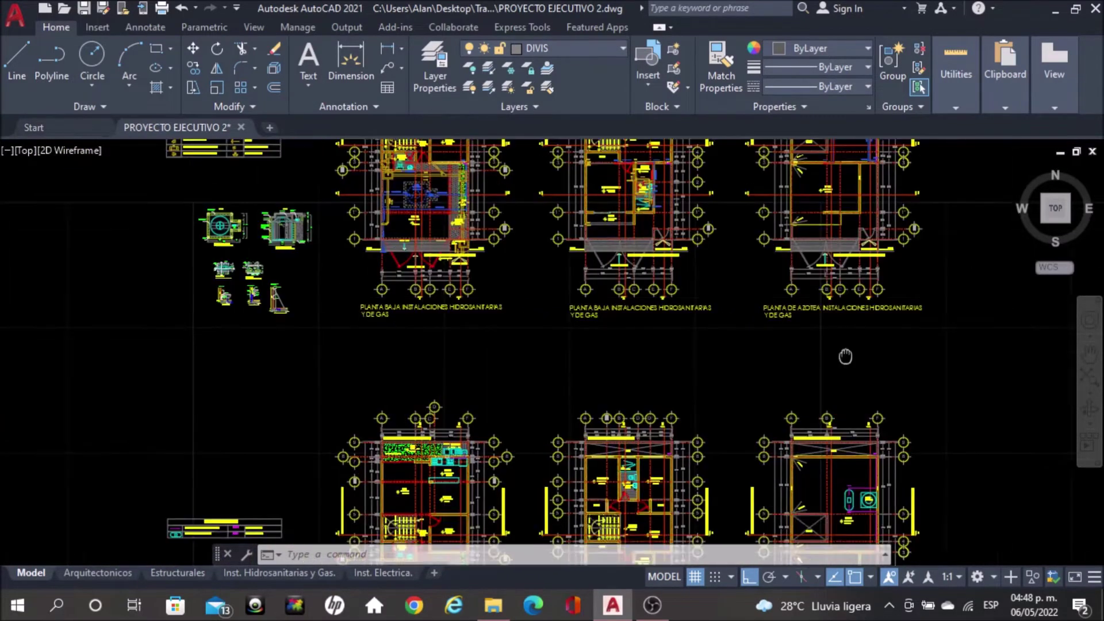
scroll(627, 249, "up", 2)
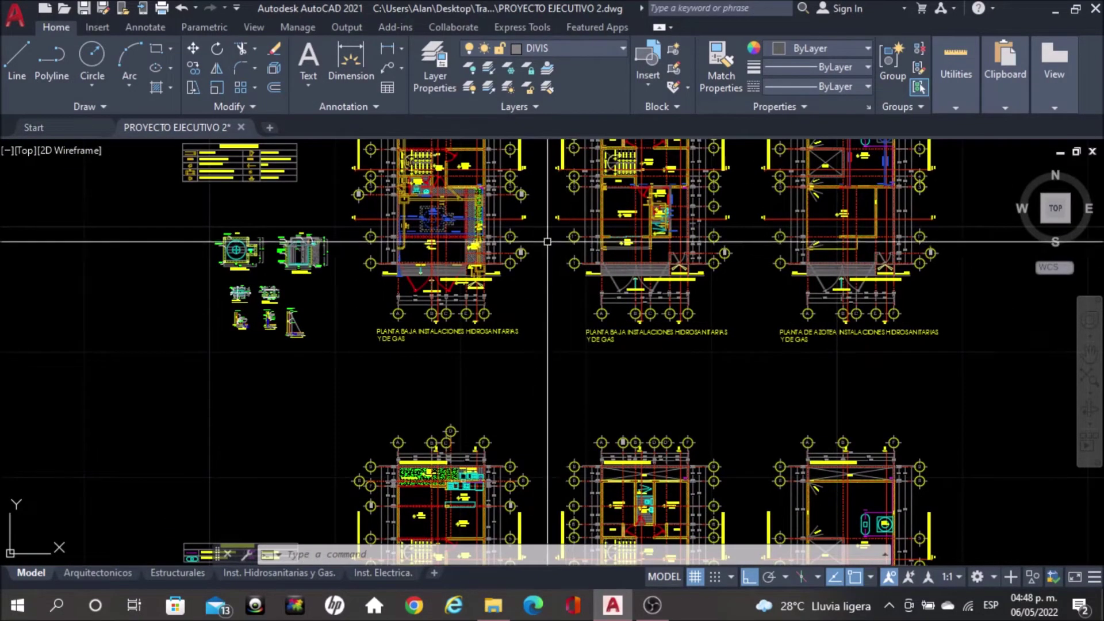
scroll(565, 245, "down", 2)
middle_click_drag(573, 314, 569, 172)
- Zoom in close on the rooftop tinaco and the INSTALACION DE GAS legend, then back out
scroll(546, 310, "up", 2)
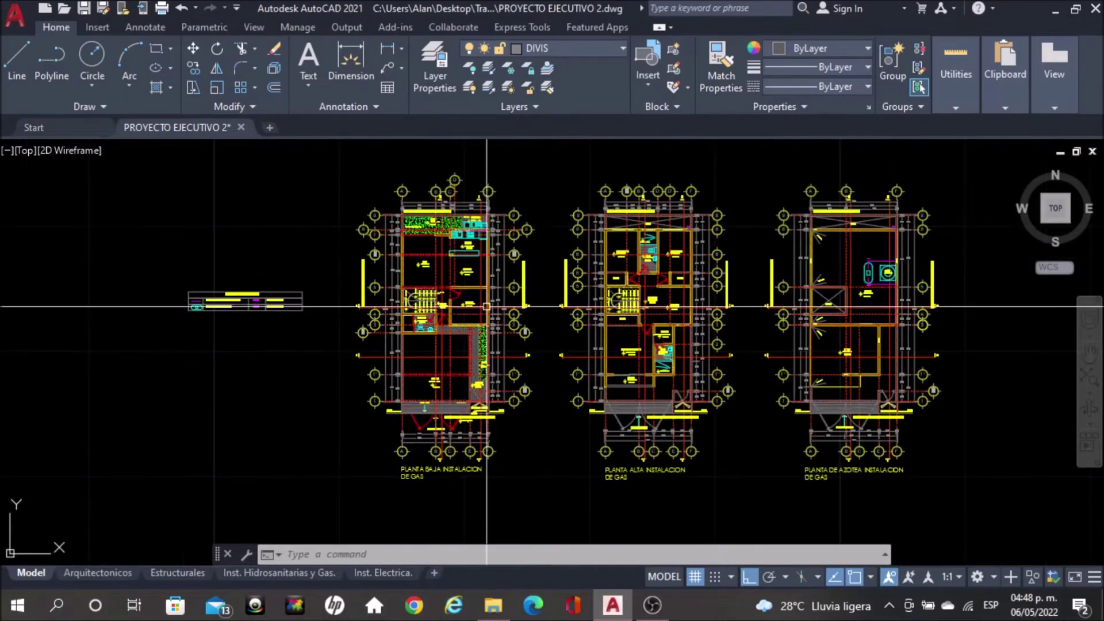
scroll(248, 301, "up", 2)
scroll(270, 290, "up", 2)
scroll(277, 282, "up", 2)
scroll(277, 282, "up", 2)
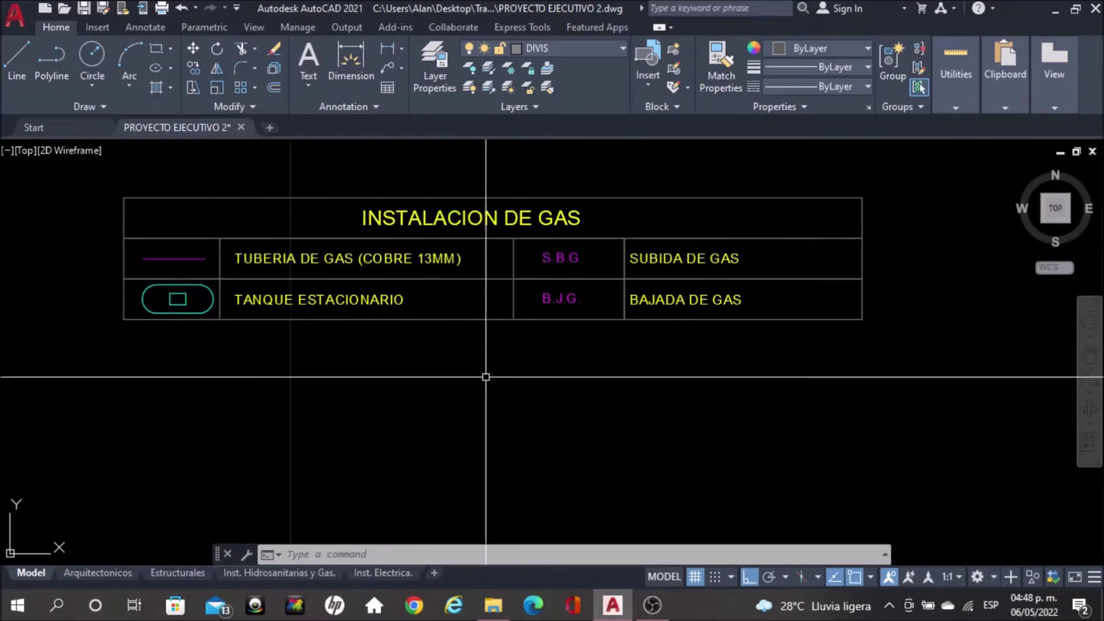
scroll(562, 275, "up", 2)
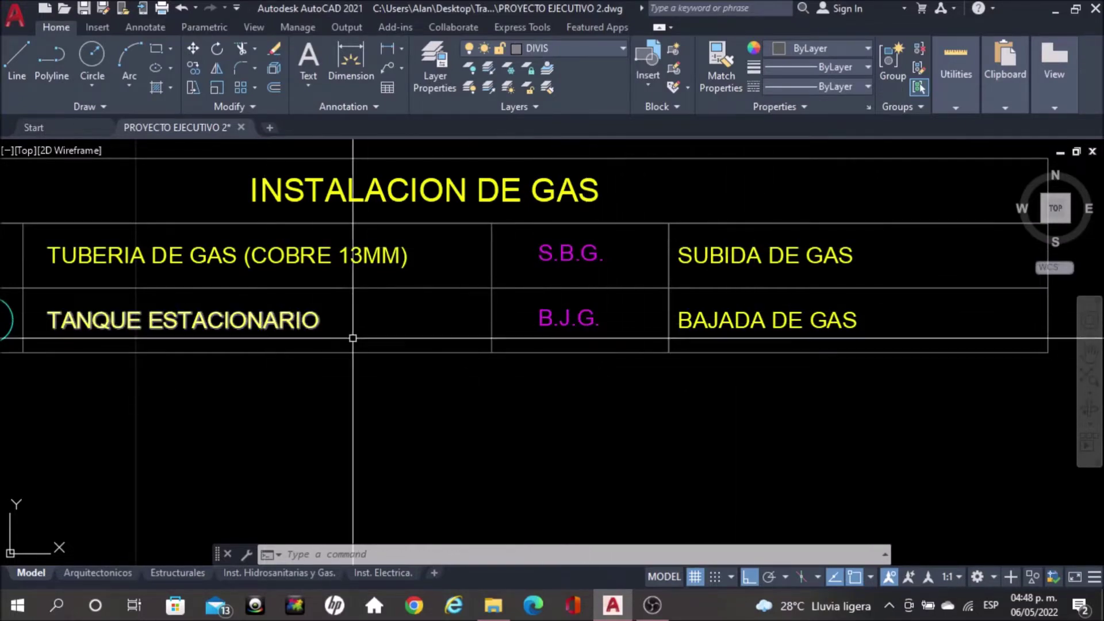
scroll(308, 345, "down", 2)
scroll(299, 230, "down", 4)
scroll(306, 233, "down", 2)
- Return to the three full floor plans, then zoom out with the lower row centered
middle_click_drag(747, 287, 339, 288)
scroll(871, 280, "up", 3)
scroll(826, 270, "up", 3)
scroll(805, 288, "up", 2)
scroll(748, 339, "up", 1)
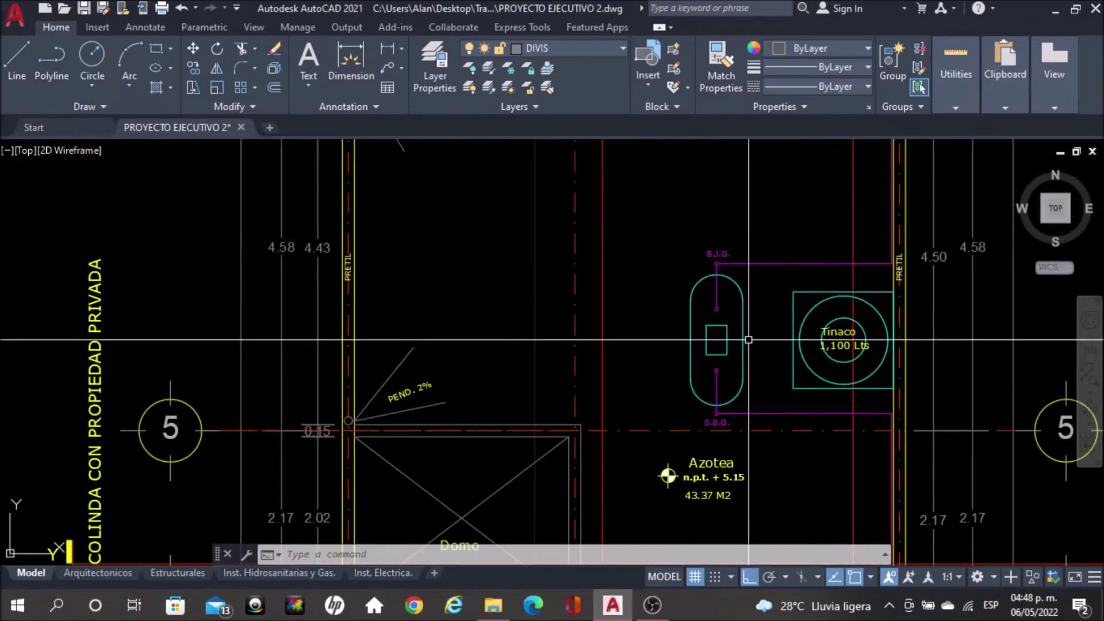
scroll(748, 339, "down", 3)
scroll(591, 362, "down", 3)
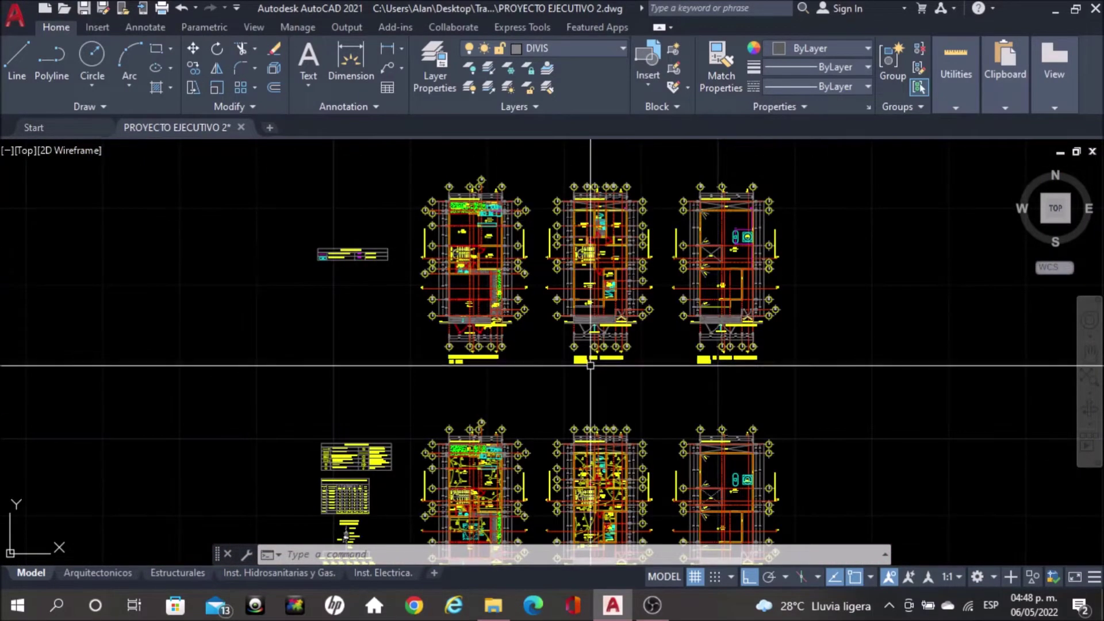
middle_click_drag(592, 362, 611, 230)
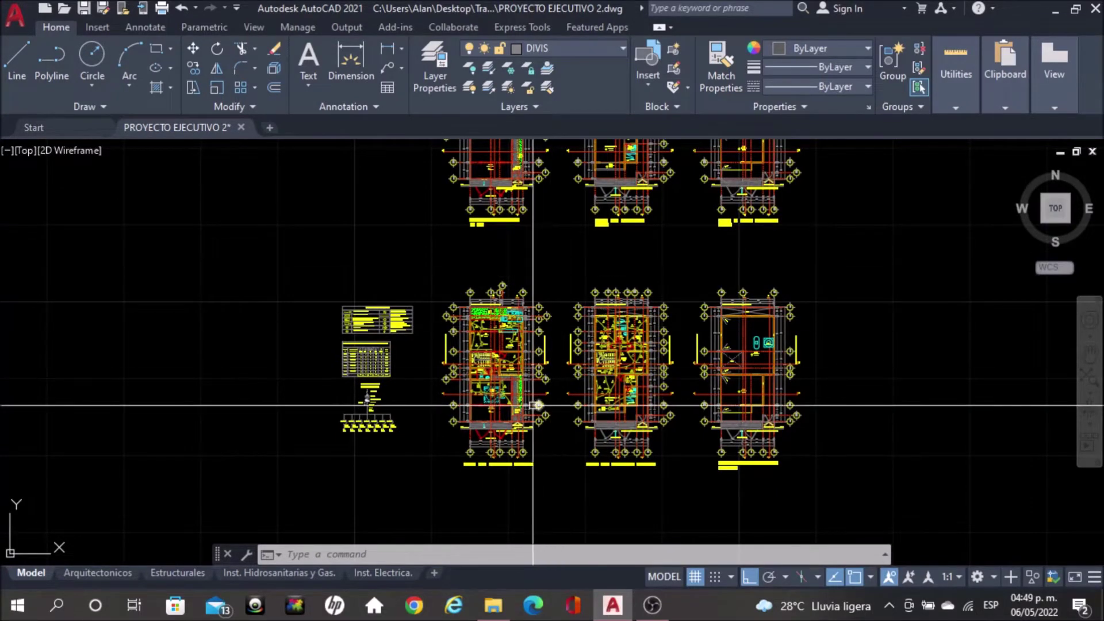
- Zoom into the ground-floor electrical plan around Sala, Cocina and Comedor
scroll(480, 403, "up", 2)
scroll(504, 304, "up", 3)
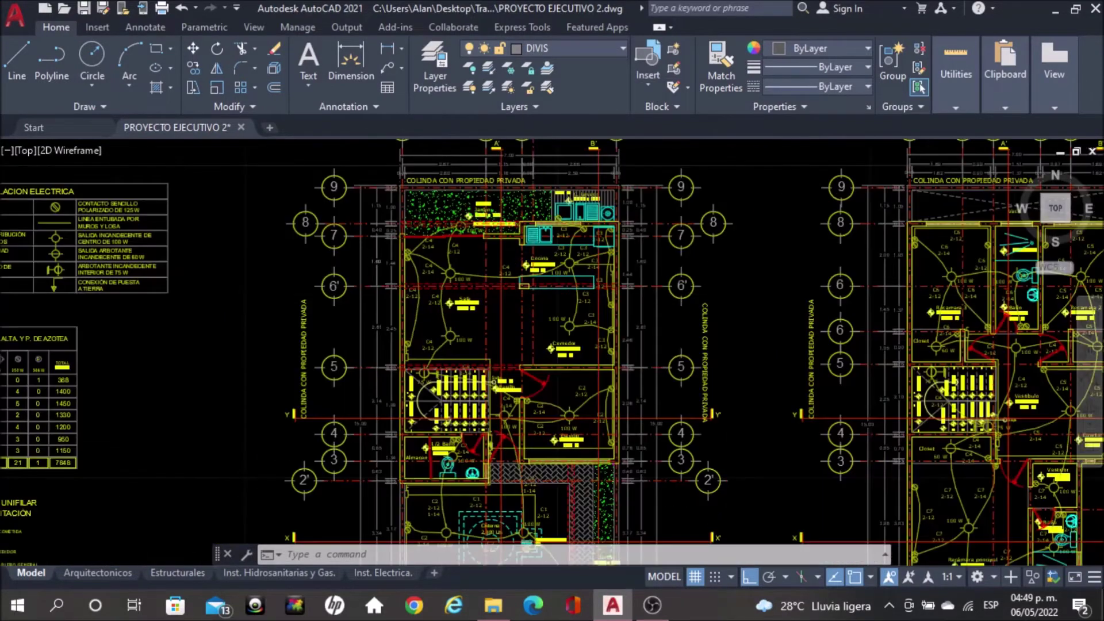
scroll(503, 305, "up", 3)
middle_click_drag(426, 299, 426, 349)
scroll(426, 349, "down", 3)
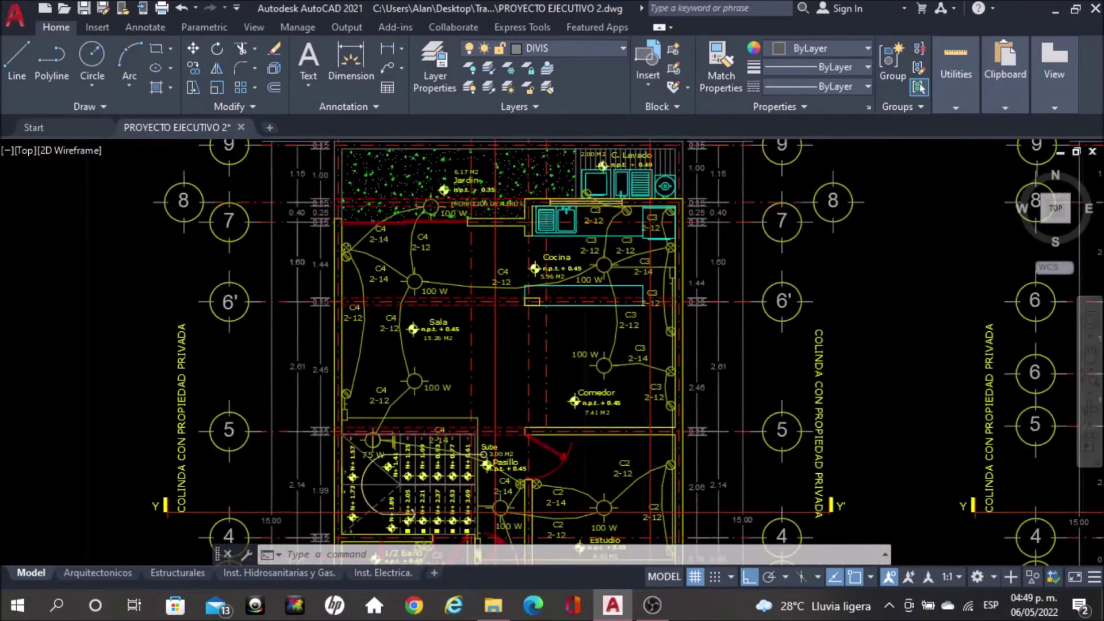
scroll(426, 349, "down", 2)
scroll(541, 322, "up", 3)
scroll(553, 293, "up", 2)
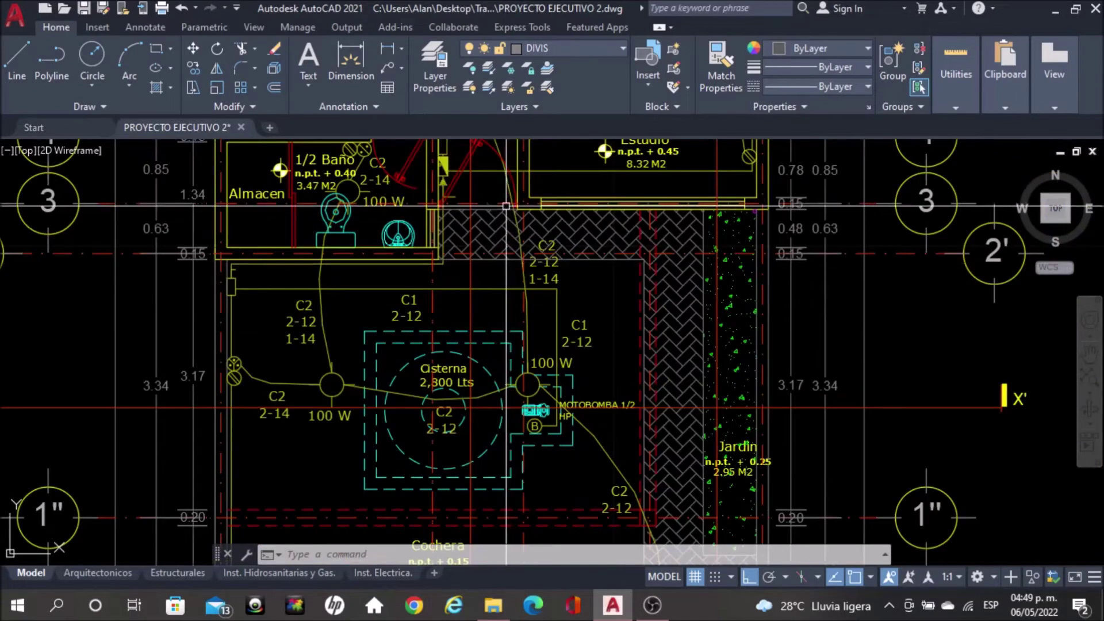
- Pan from Cisterna and Estudio through Pasillo and Sala to Jardín and C. Lavado, then zoom out
middle_click_drag(496, 295, 508, 412)
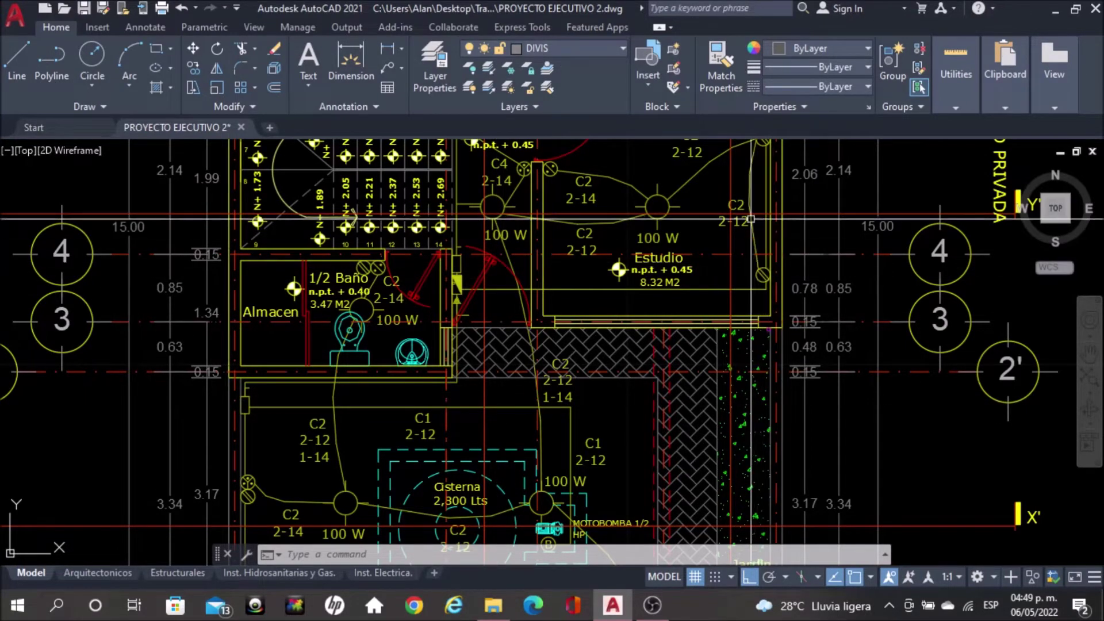
middle_click_drag(526, 399, 527, 561)
scroll(552, 351, "up", 1)
scroll(552, 351, "down", 1)
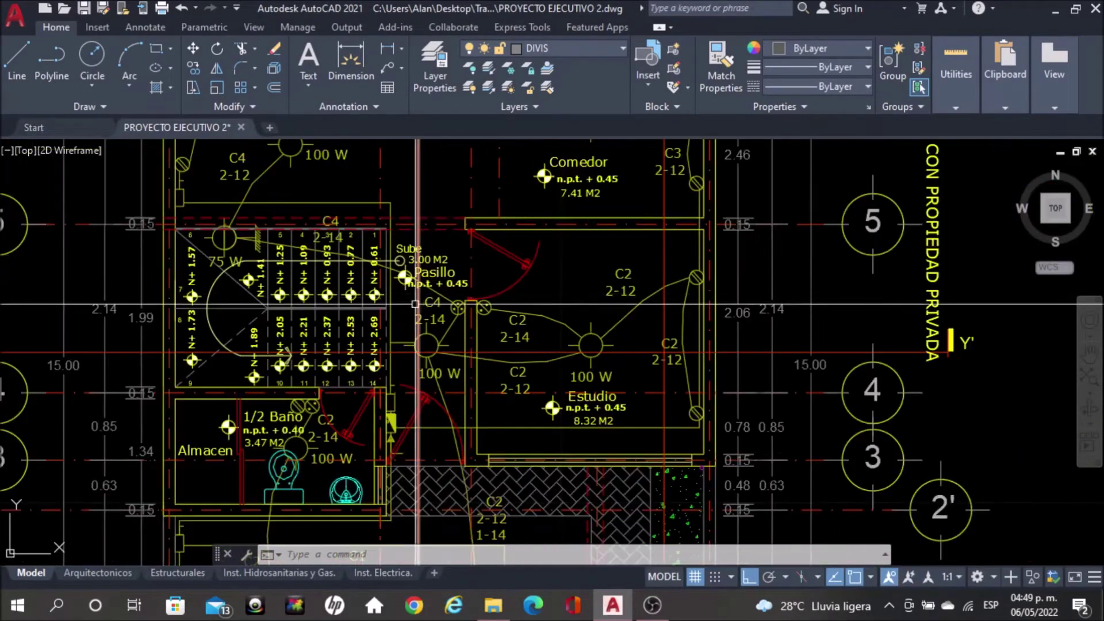
middle_click_drag(381, 212, 414, 434)
middle_click_drag(531, 181, 552, 422)
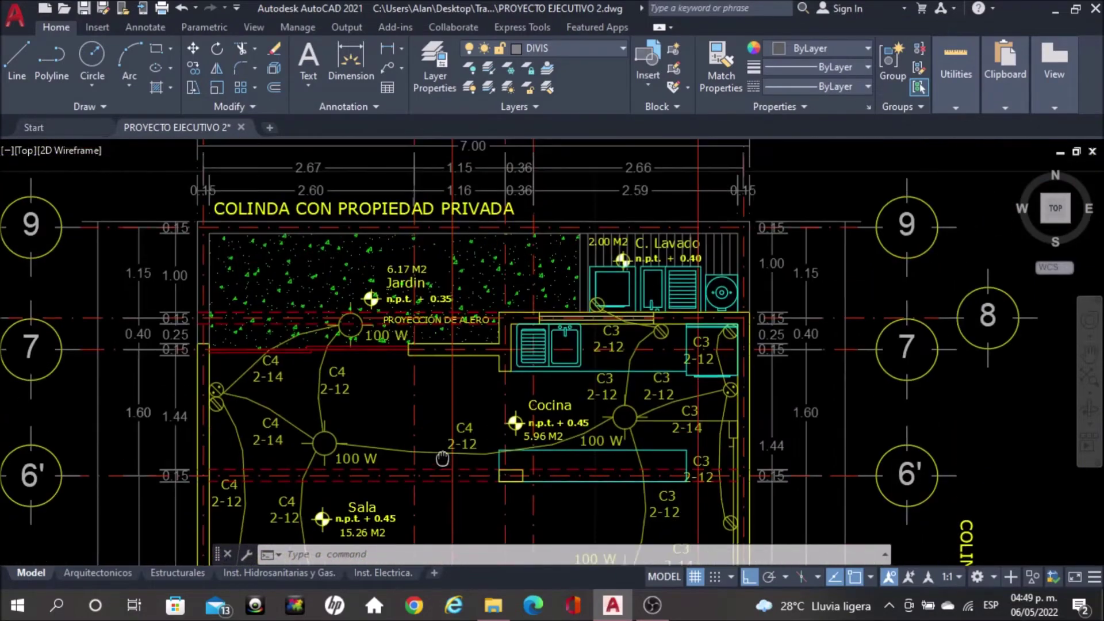
scroll(552, 422, "down", 3)
scroll(552, 421, "down", 2)
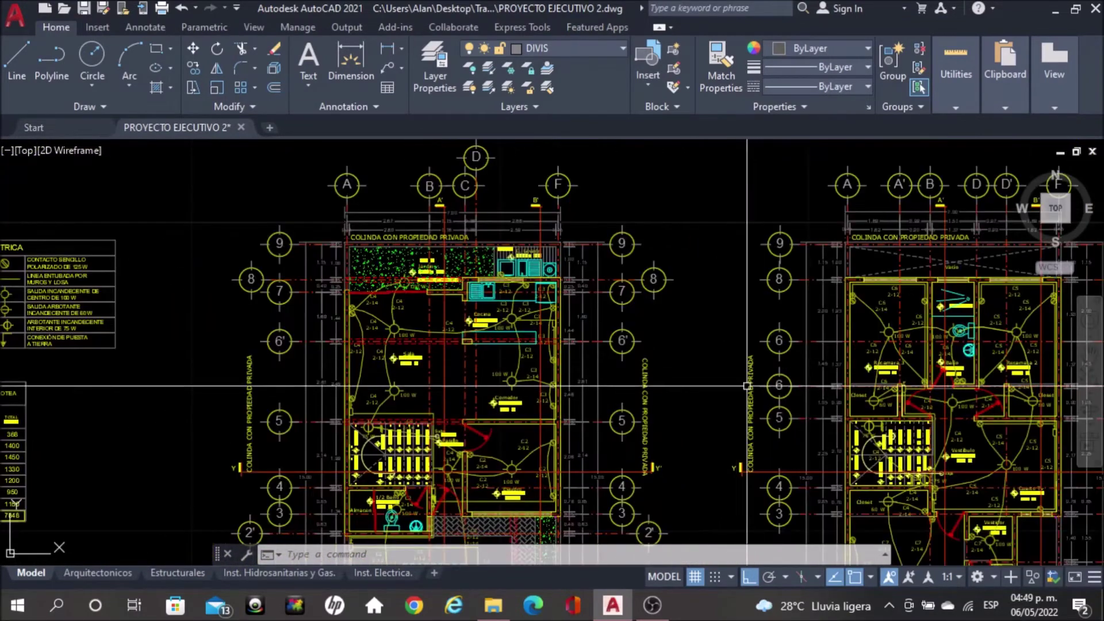
- Zoom in and out on the PLANTA ALTA electrical plan, then center the three floor plans
scroll(661, 386, "up", 3)
scroll(649, 487, "up", 2)
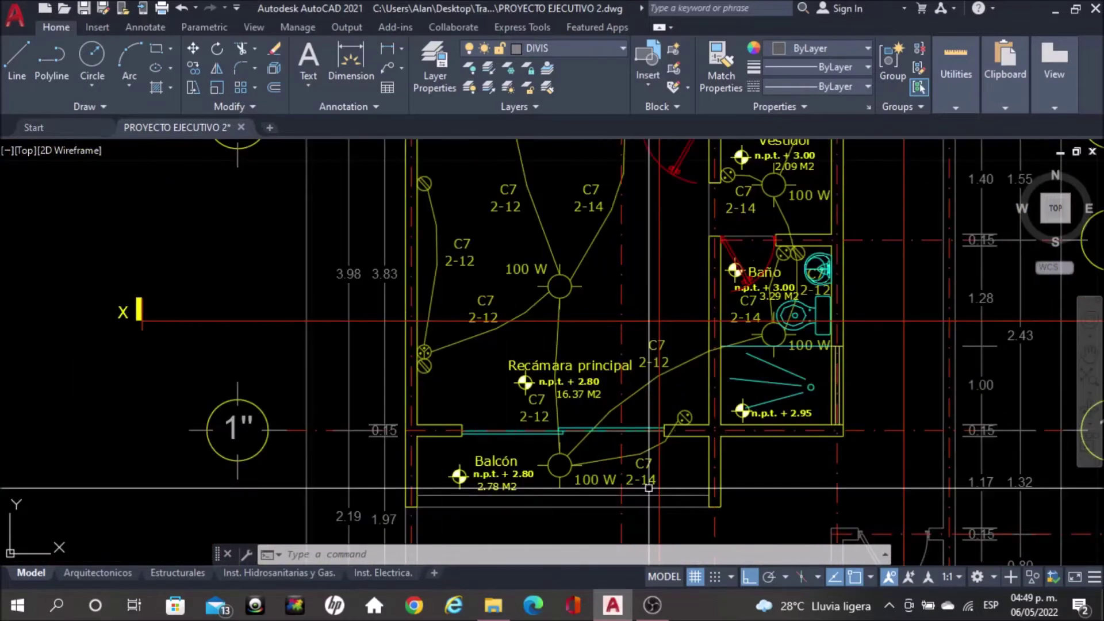
scroll(139, 309, "down", 4)
scroll(557, 309, "up", 3)
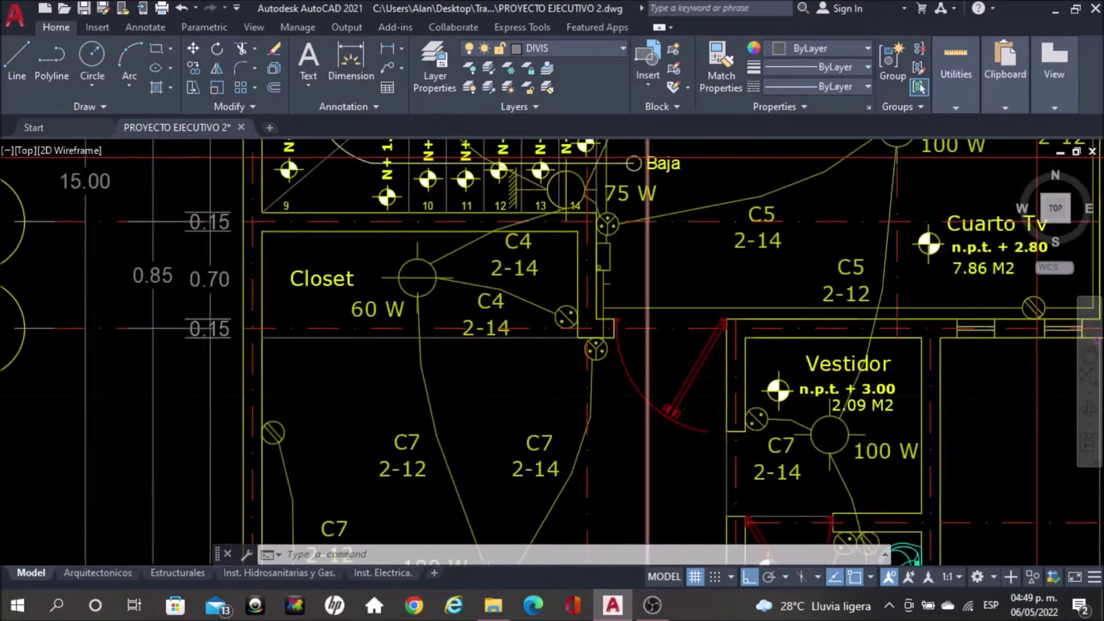
scroll(557, 309, "up", 2)
scroll(552, 341, "down", 2)
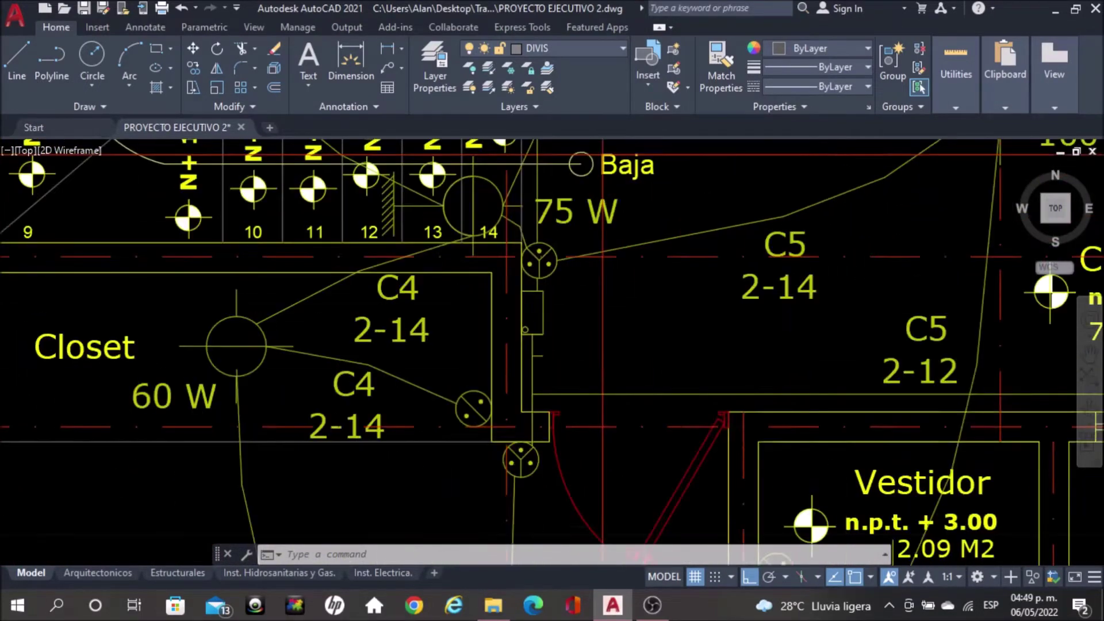
scroll(552, 340, "down", 3)
scroll(486, 315, "down", 2)
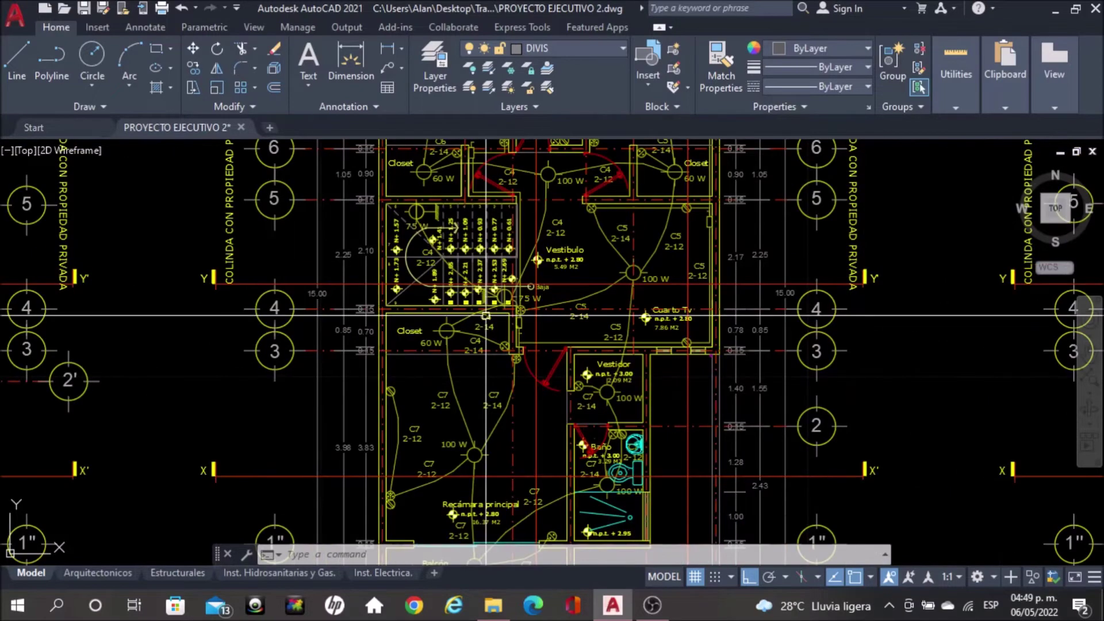
scroll(485, 315, "down", 2)
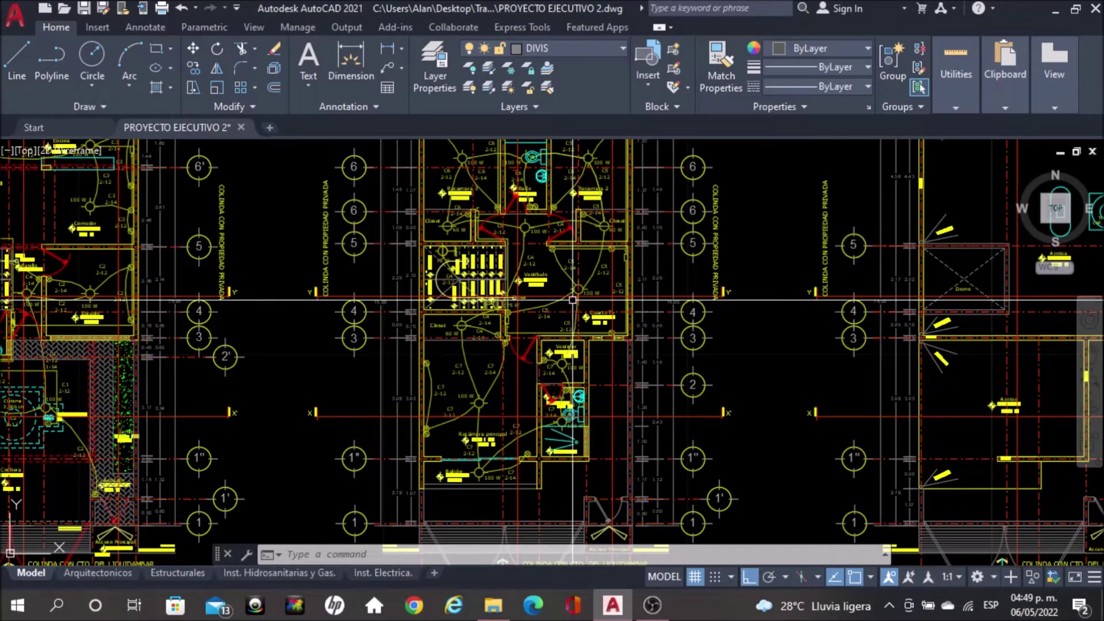
scroll(570, 305, "down", 2)
middle_click_drag(667, 284, 571, 321)
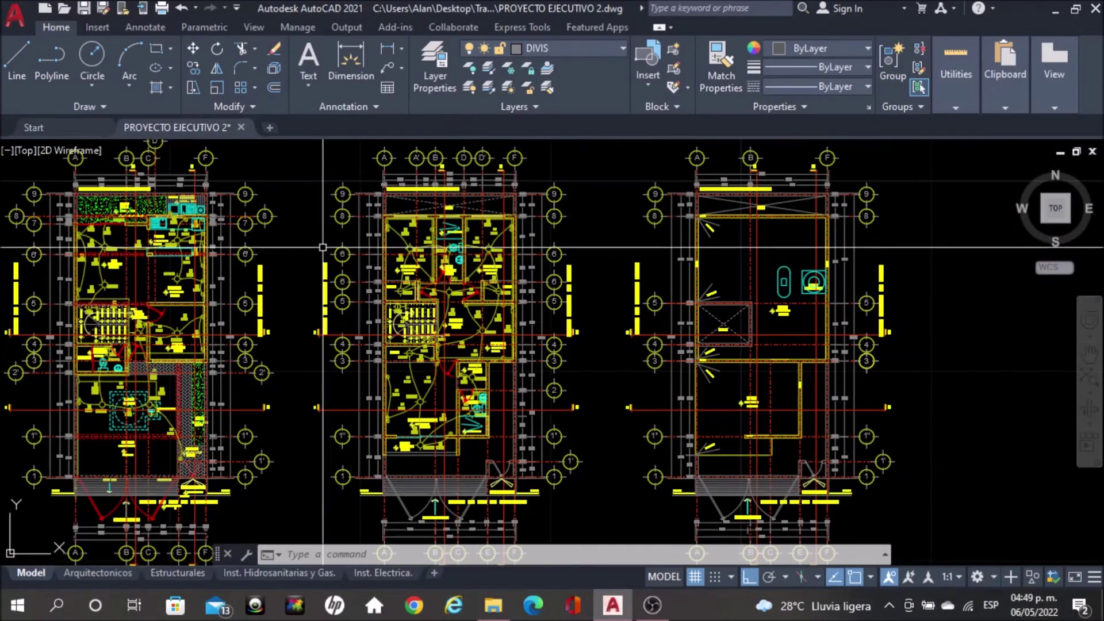
- Zoom into the upper-floor stairs and Vestibulo area
scroll(461, 202, "up", 2)
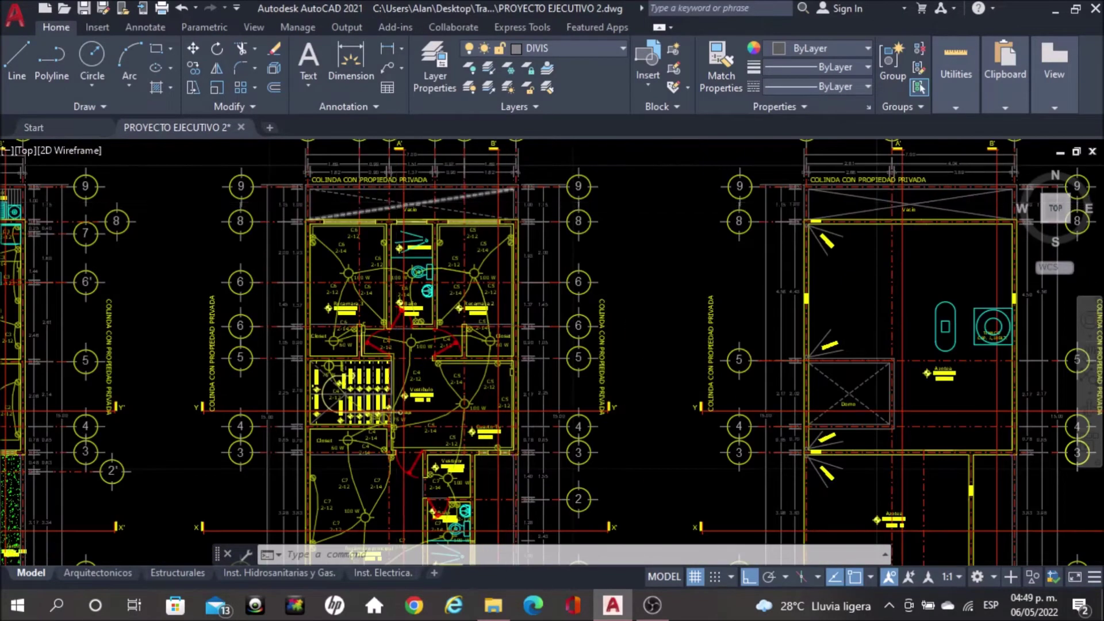
scroll(396, 203, "up", 2)
scroll(410, 198, "down", 2)
scroll(410, 197, "down", 2)
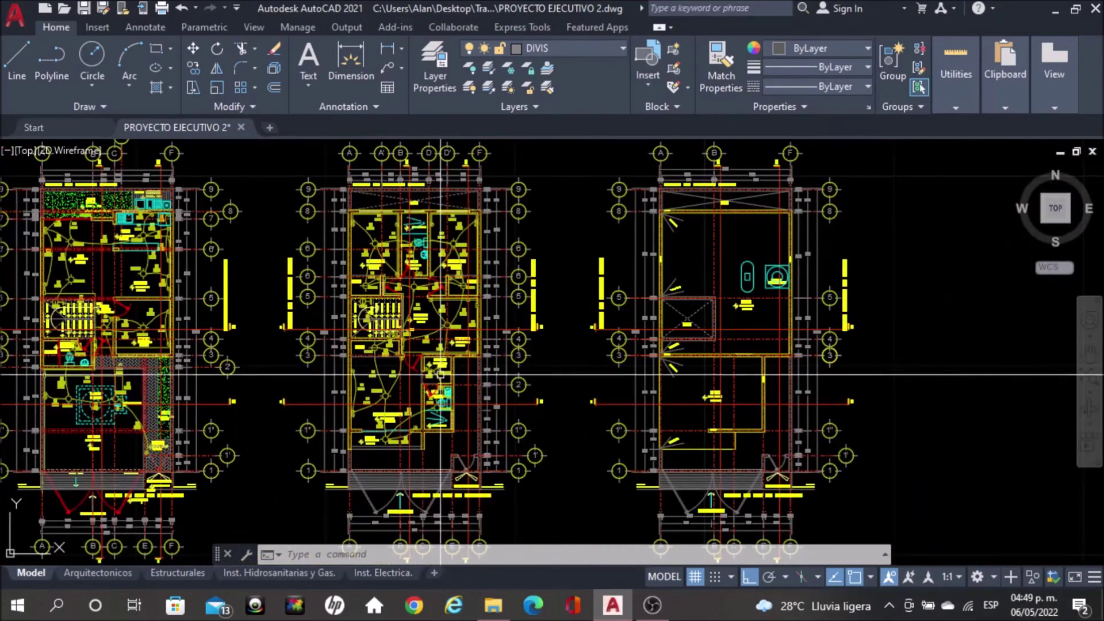
scroll(403, 325, "up", 4)
middle_click_drag(404, 325, 437, 437)
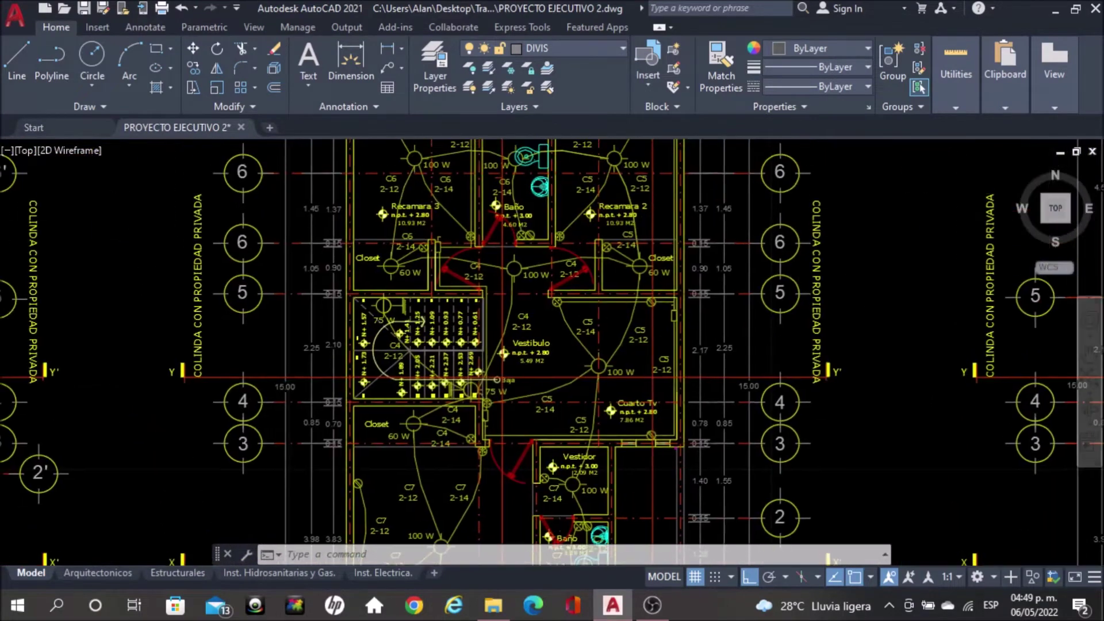
- Inspect the Recamaras, Baño and Vacío, then zoom out to all three electrical plans
scroll(492, 276, "up", 3)
middle_click_drag(620, 214, 638, 466)
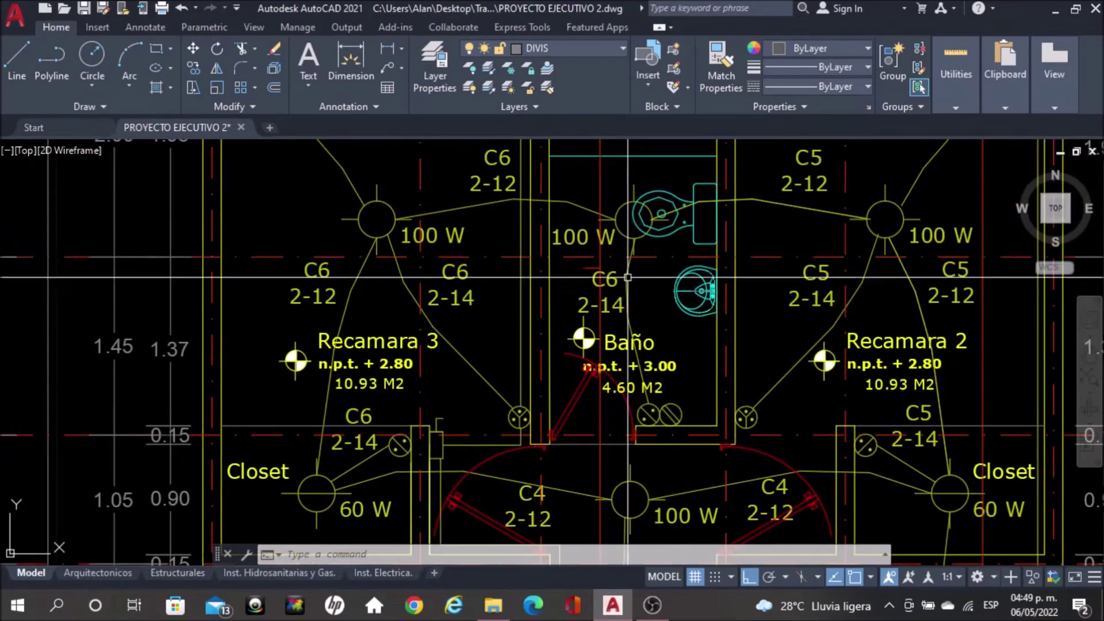
middle_click_drag(621, 218, 615, 477)
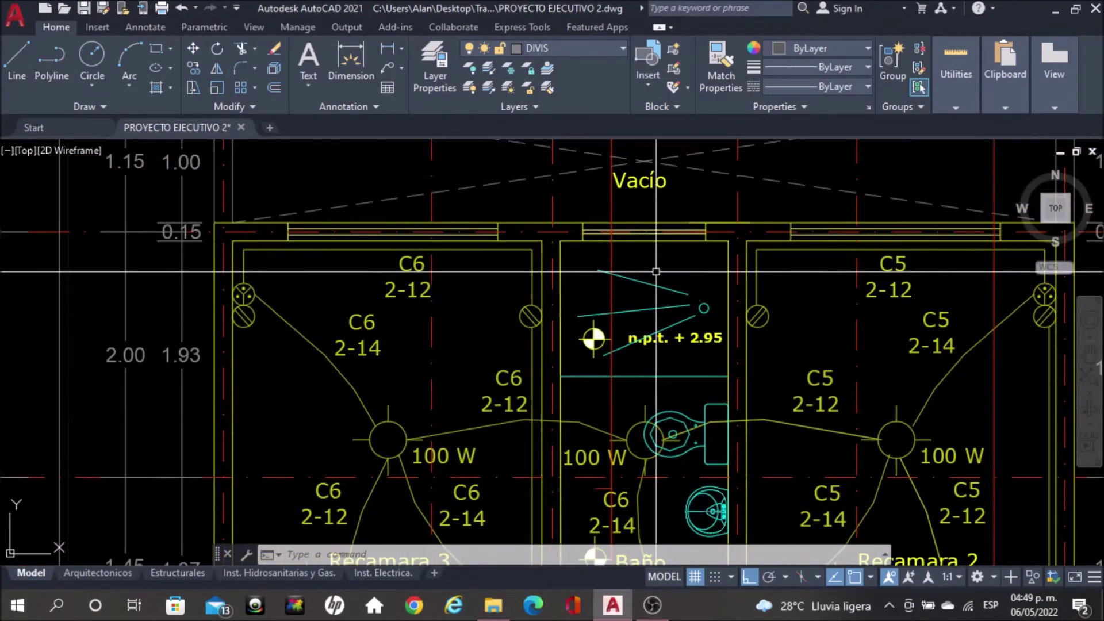
scroll(269, 237, "down", 3)
scroll(269, 237, "down", 3)
scroll(269, 237, "down", 3)
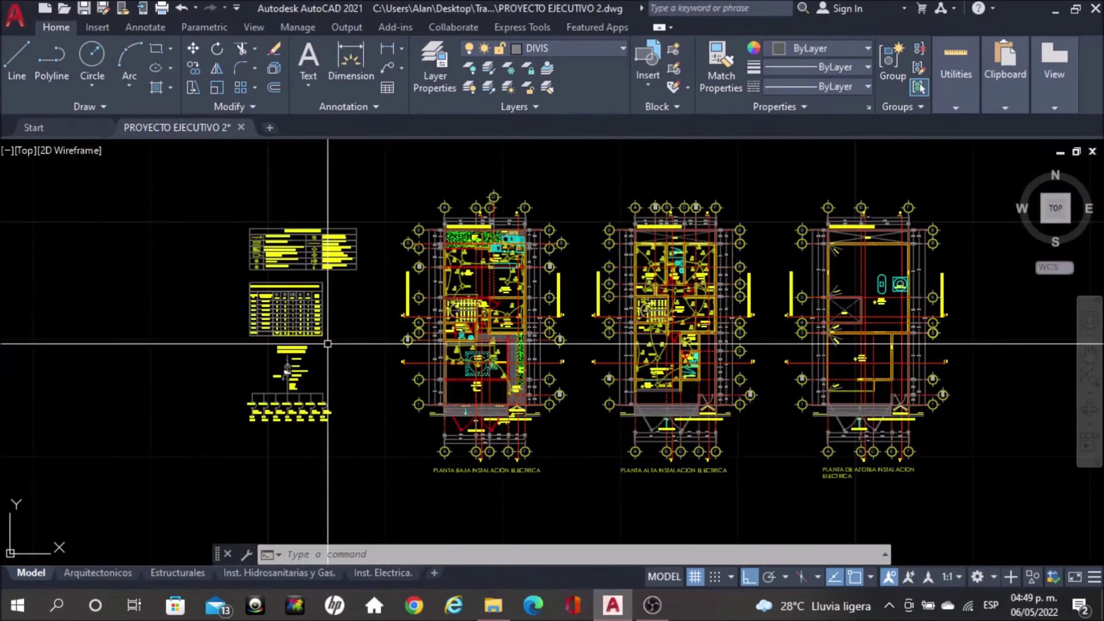
- Zoom into the INSTALACION ELECTRICA symbol legend, then pan down to the CUADRO DE CARGAS table
scroll(269, 237, "up", 2)
scroll(264, 232, "up", 4)
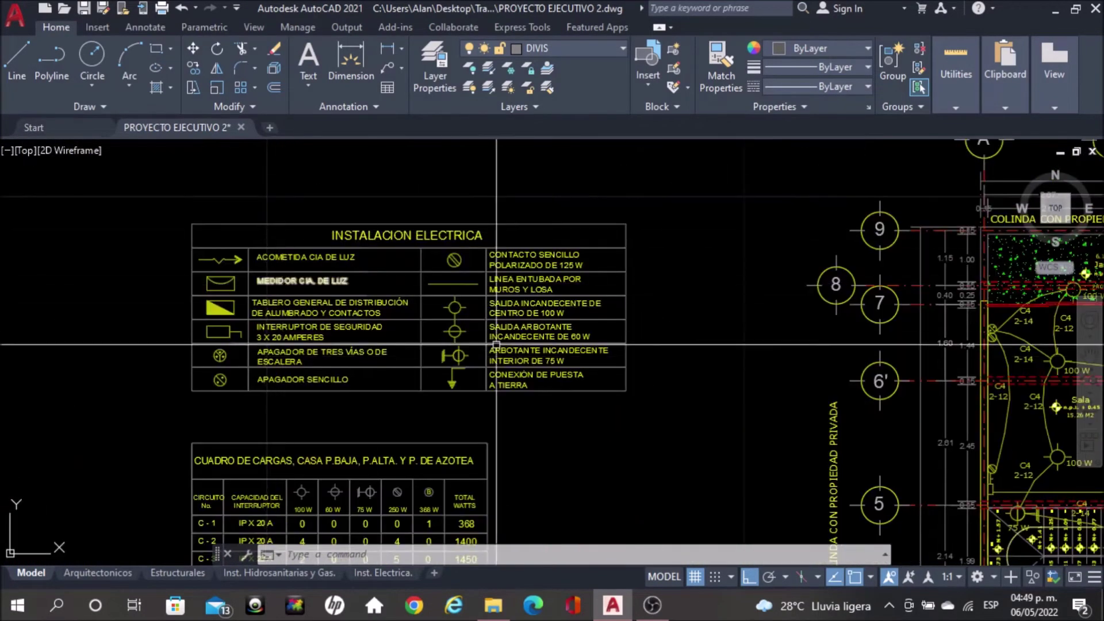
scroll(457, 355, "up", 2)
scroll(455, 354, "up", 2)
scroll(451, 351, "down", 4)
scroll(446, 344, "up", 3)
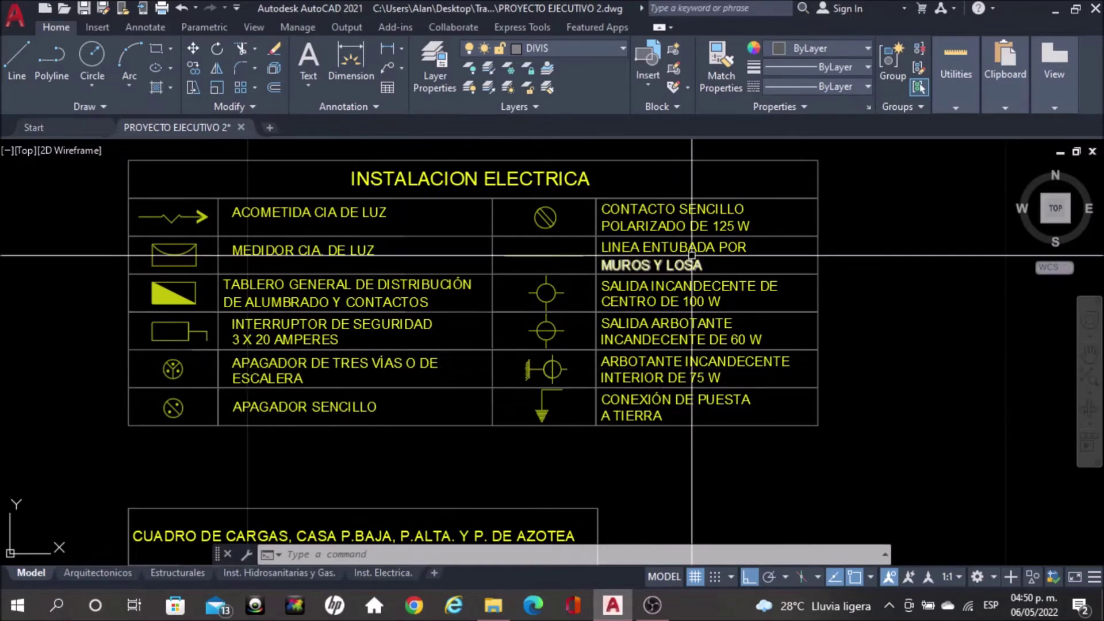
scroll(483, 397, "down", 2)
middle_click_drag(483, 397, 515, 216)
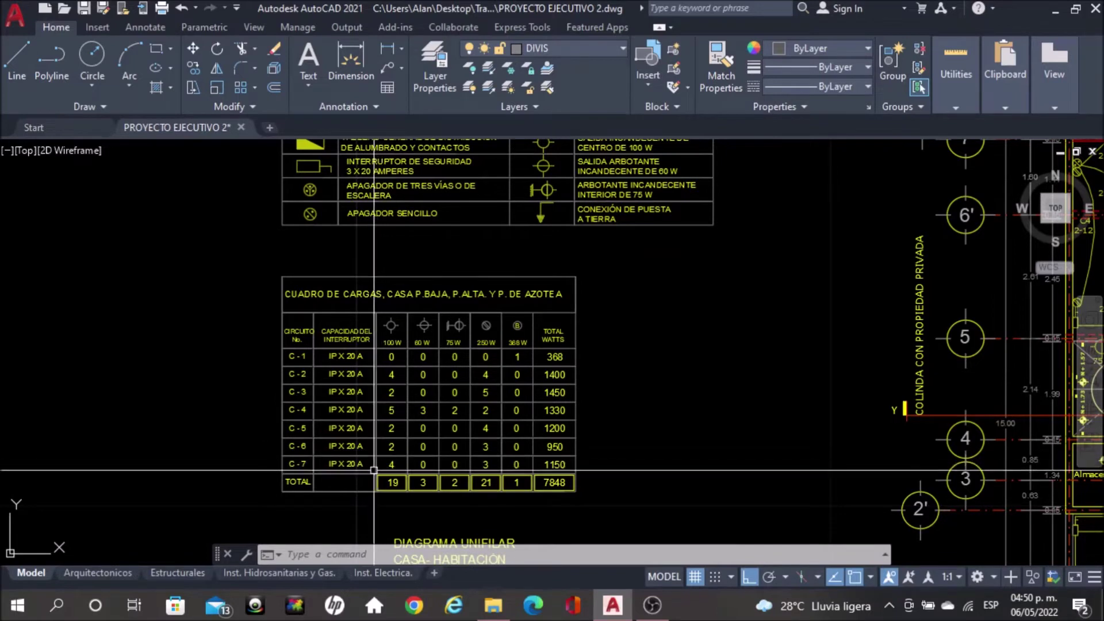
- Review the CUADRO DE CARGAS table (C-1 to C-7, 7848 W), then pan to the DIAGRAMA UNIFILAR
scroll(406, 308, "down", 2)
middle_click_drag(431, 368, 438, 330)
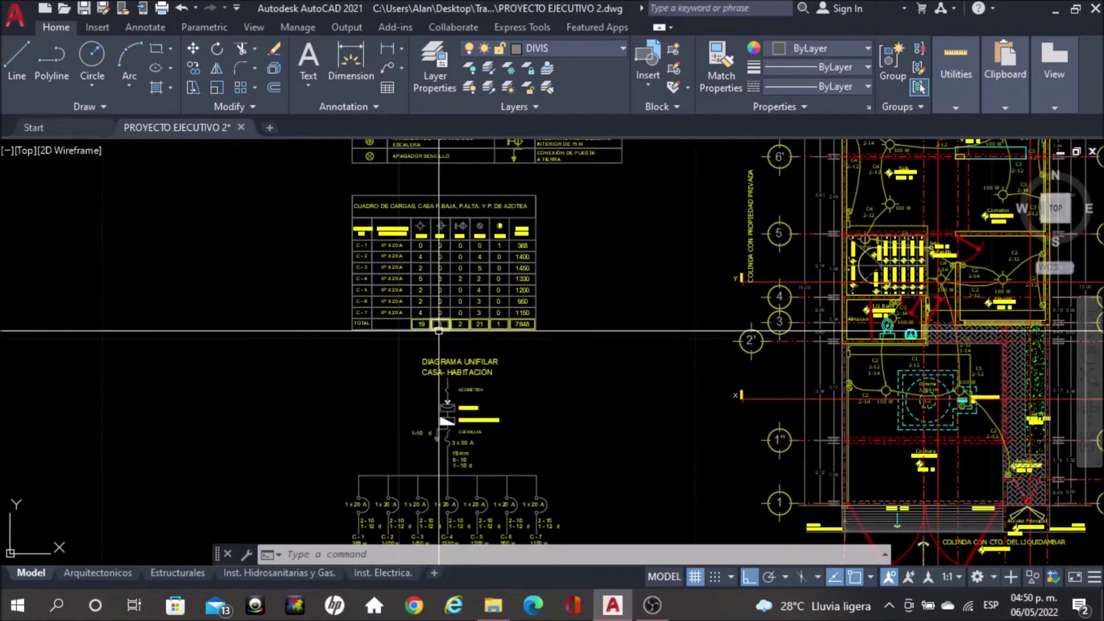
scroll(409, 178, "up", 2)
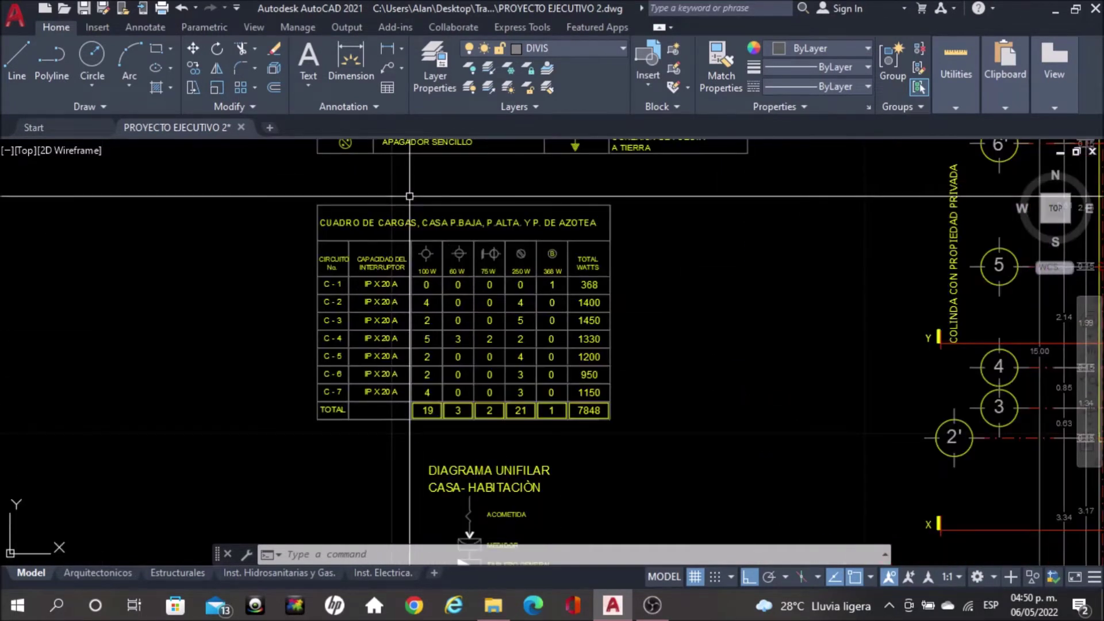
scroll(466, 267, "up", 2)
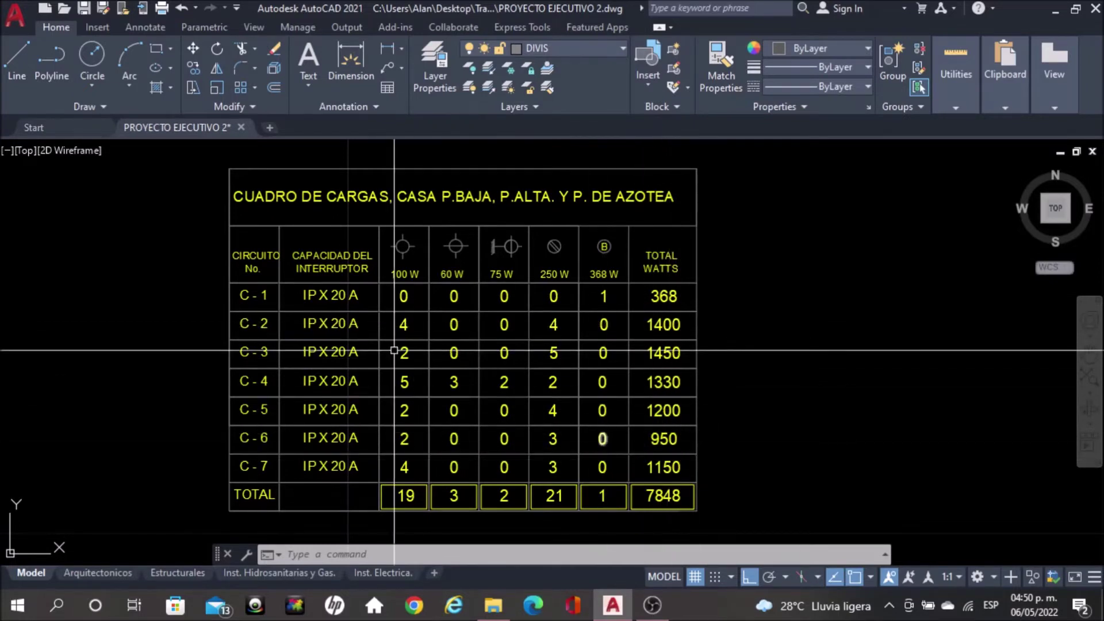
scroll(558, 280, "down", 2)
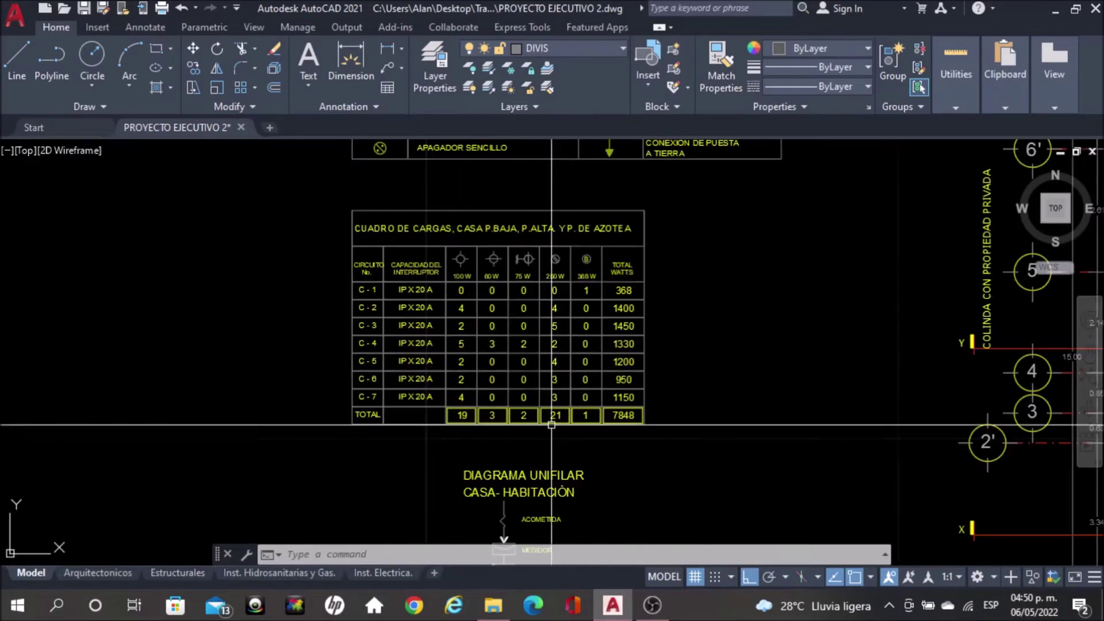
middle_click_drag(525, 436, 397, 229)
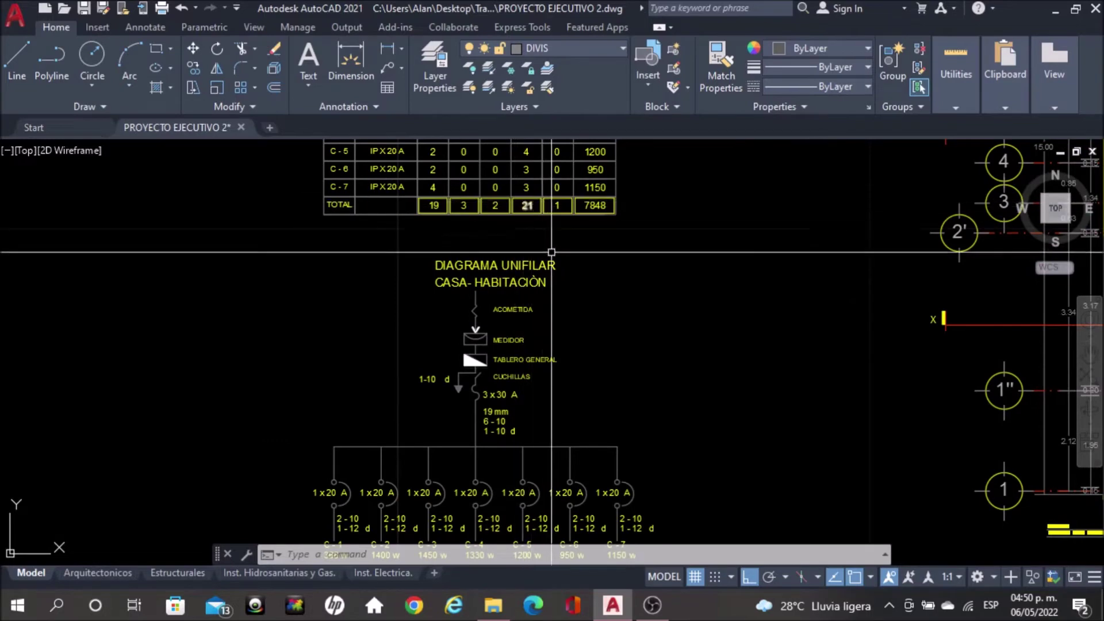
- Center and zoom through the full DIAGRAMA UNIFILAR (3x30 A main, seven 1x20 A circuits)
middle_click_drag(559, 359, 563, 283)
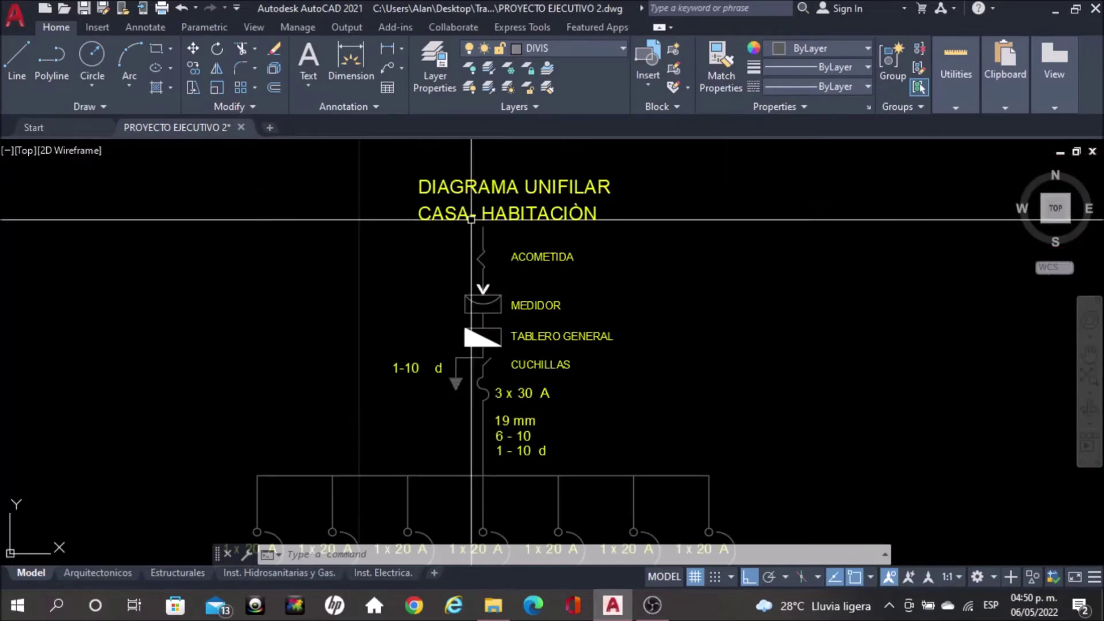
scroll(481, 200, "down", 1)
scroll(482, 206, "up", 1)
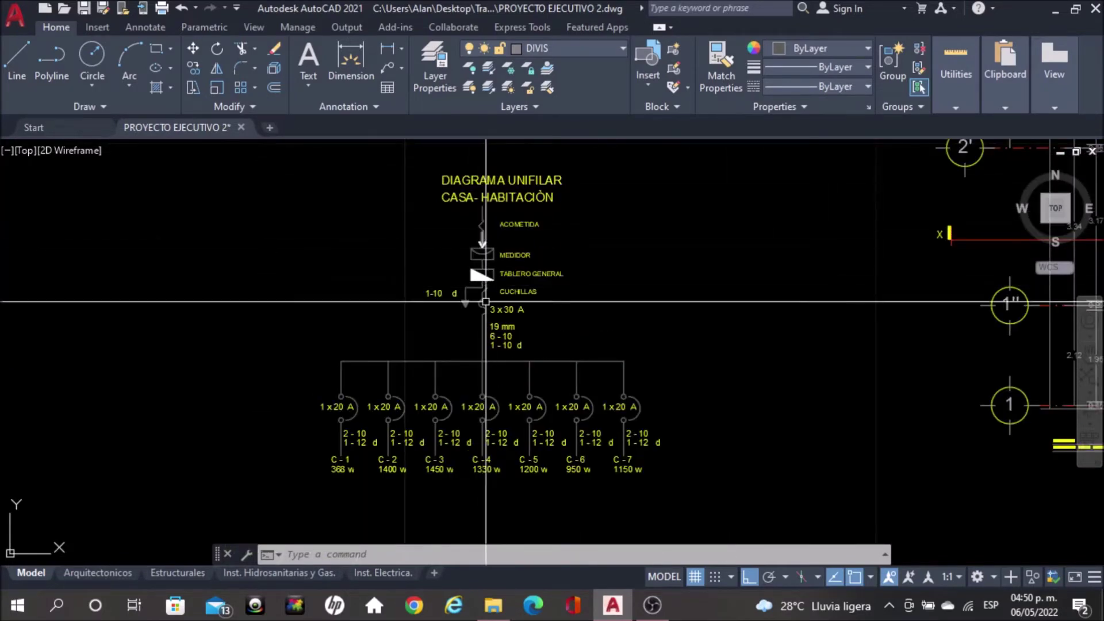
scroll(450, 267, "up", 2)
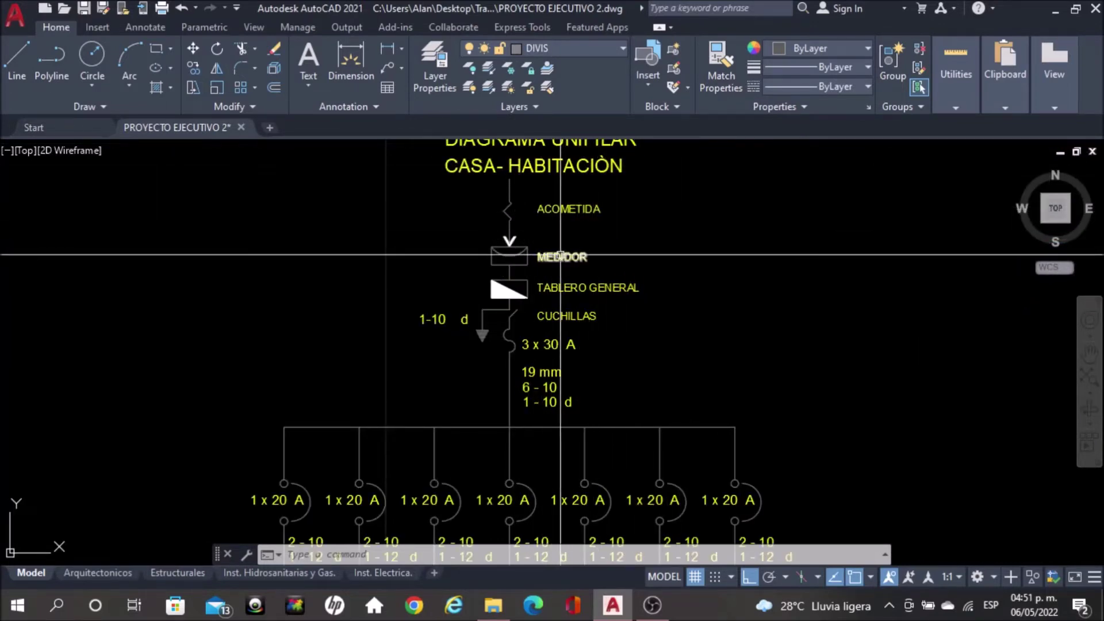
scroll(528, 328, "down", 2)
scroll(528, 339, "up", 3)
- Zoom out past the three electrical plans and bring the architectural plan sheets into view
scroll(524, 299, "down", 2)
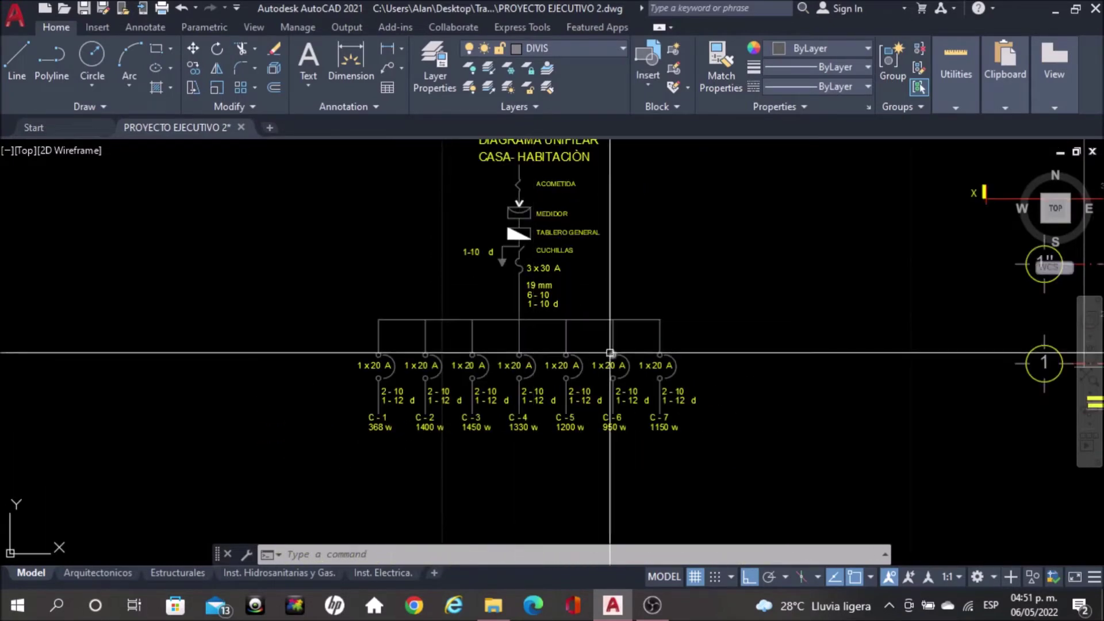
scroll(328, 375, "down", 2)
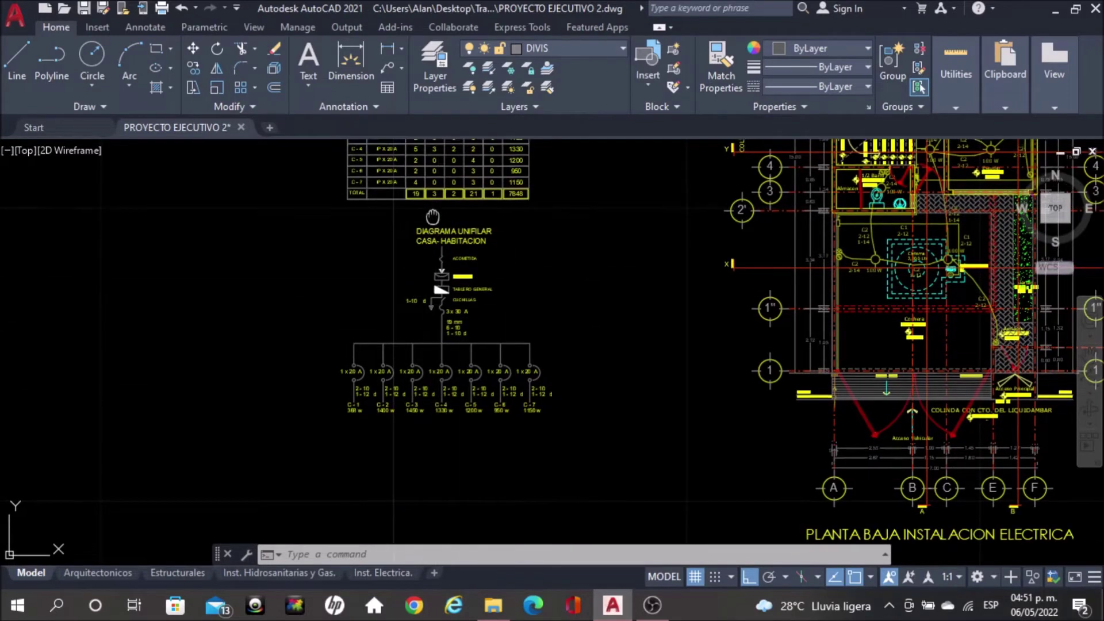
scroll(374, 345, "down", 1)
scroll(314, 301, "down", 1)
scroll(314, 301, "down", 1)
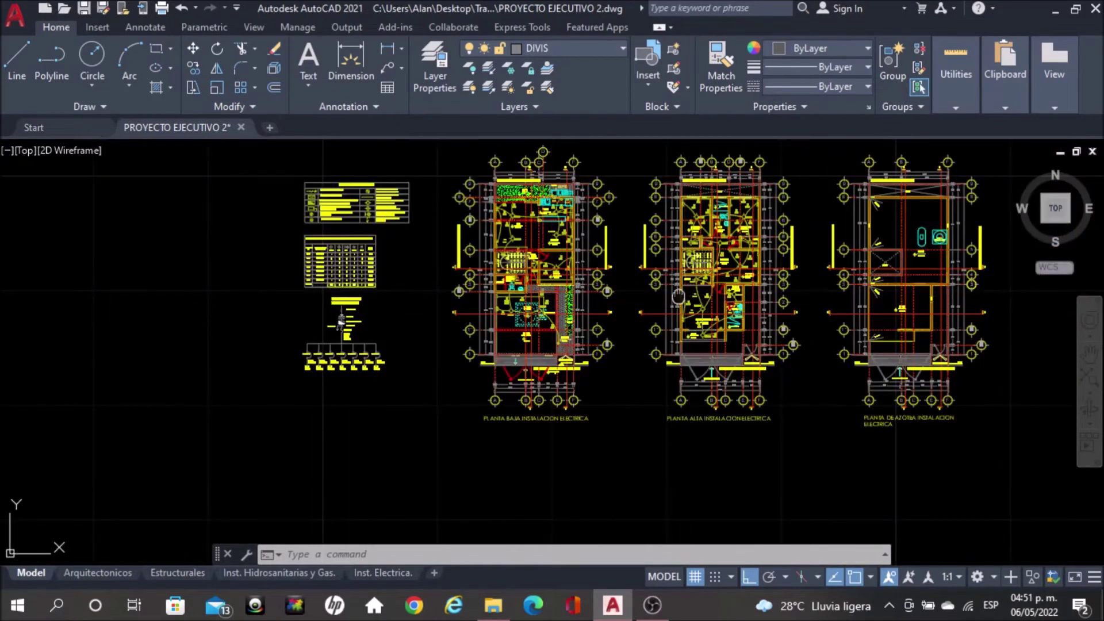
middle_click_drag(679, 296, 535, 339)
scroll(535, 339, "down", 5)
scroll(535, 340, "down", 2)
mouse_move(573, 170)
middle_mouse_down()
mouse_move(568, 407)
mouse_move(566, 160)
middle_mouse_up()
middle_click_drag(538, 201, 536, 374)
middle_click_drag(533, 142, 531, 178)
scroll(529, 201, "up", 2)
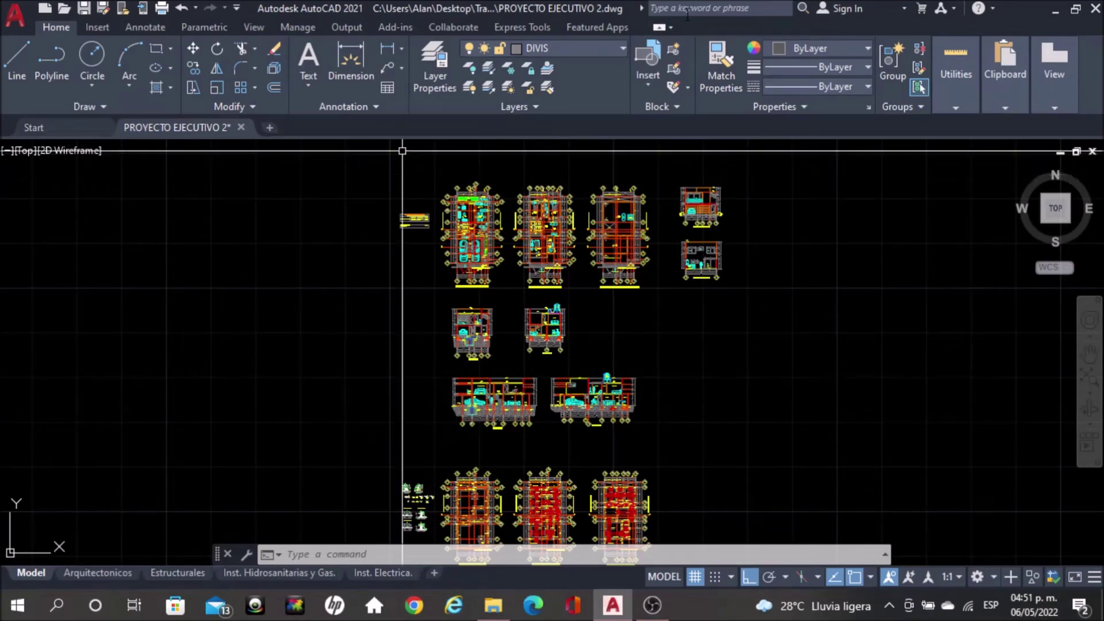
- Zoom the model space out to show the whole PROYECTO EJECUTIVO 2 drawing set
scroll(407, 217, "up", 1)
scroll(460, 230, "up", 3)
scroll(519, 237, "down", 2)
scroll(520, 238, "down", 3)
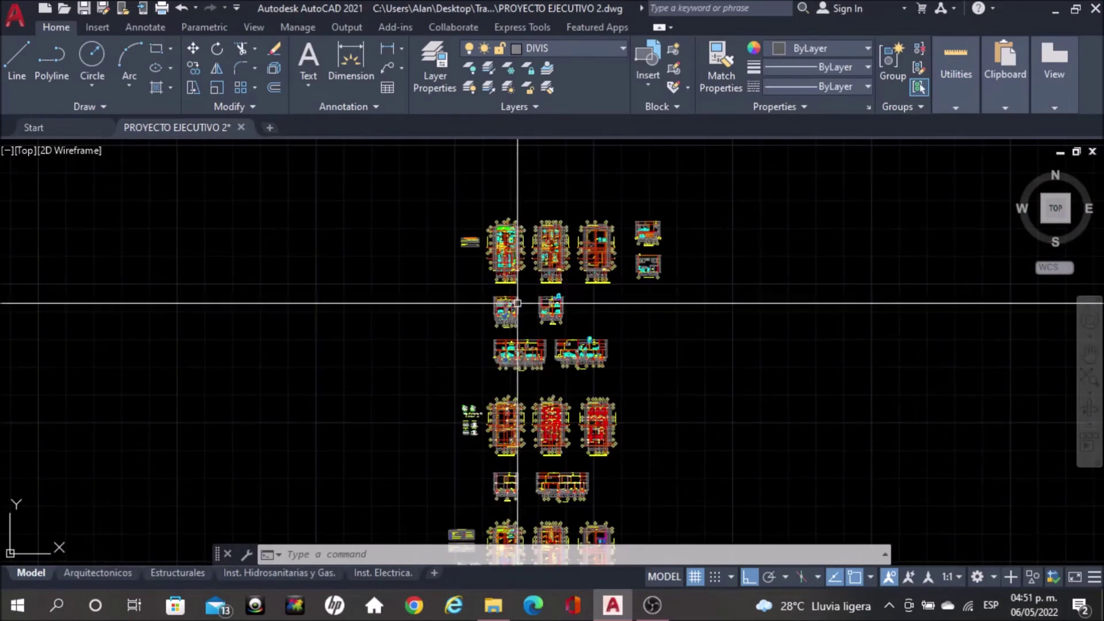
scroll(729, 367, "down", 1)
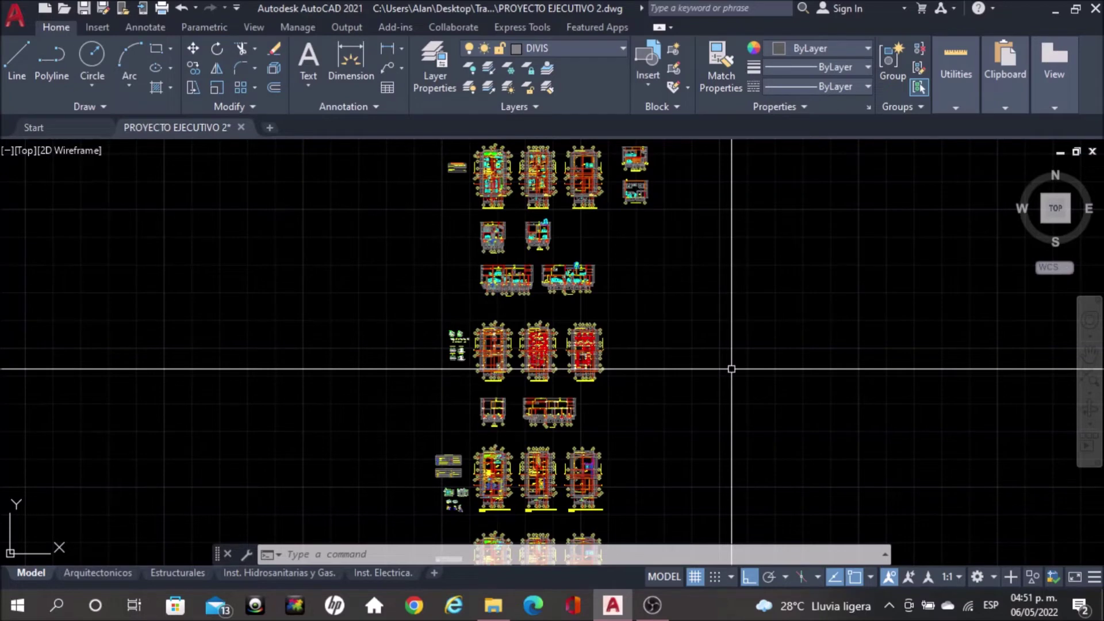
scroll(730, 239, "down", 2)
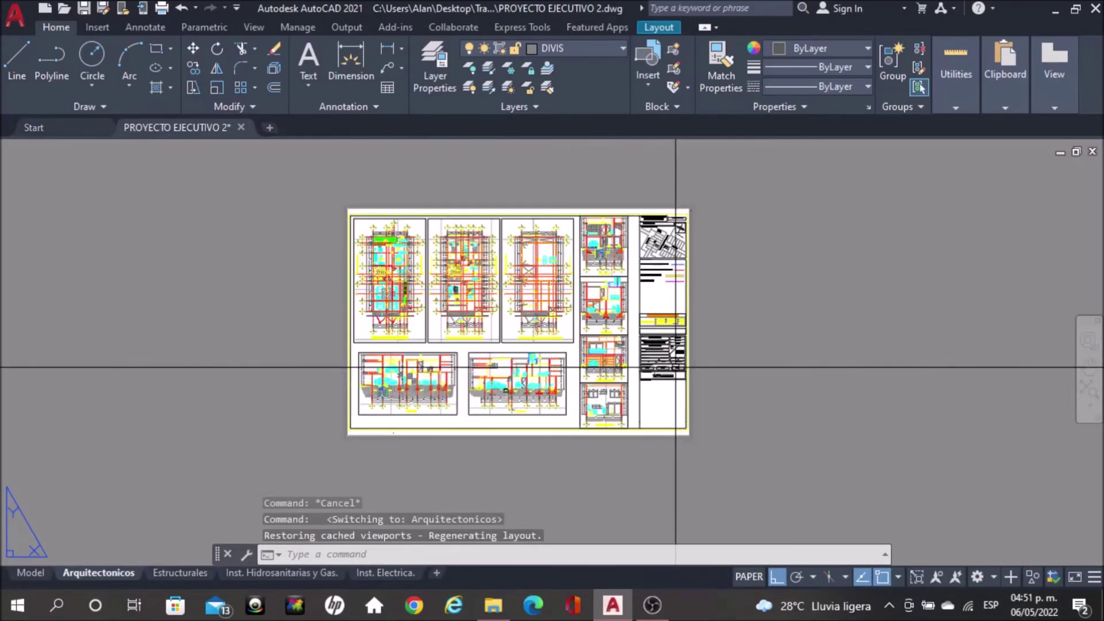
- Zoom into the Arquitectonicos title block's location sketch, then pan down to the ESPECIFICACIONES pipe list
scroll(611, 283, "up", 5)
scroll(493, 286, "down", 5)
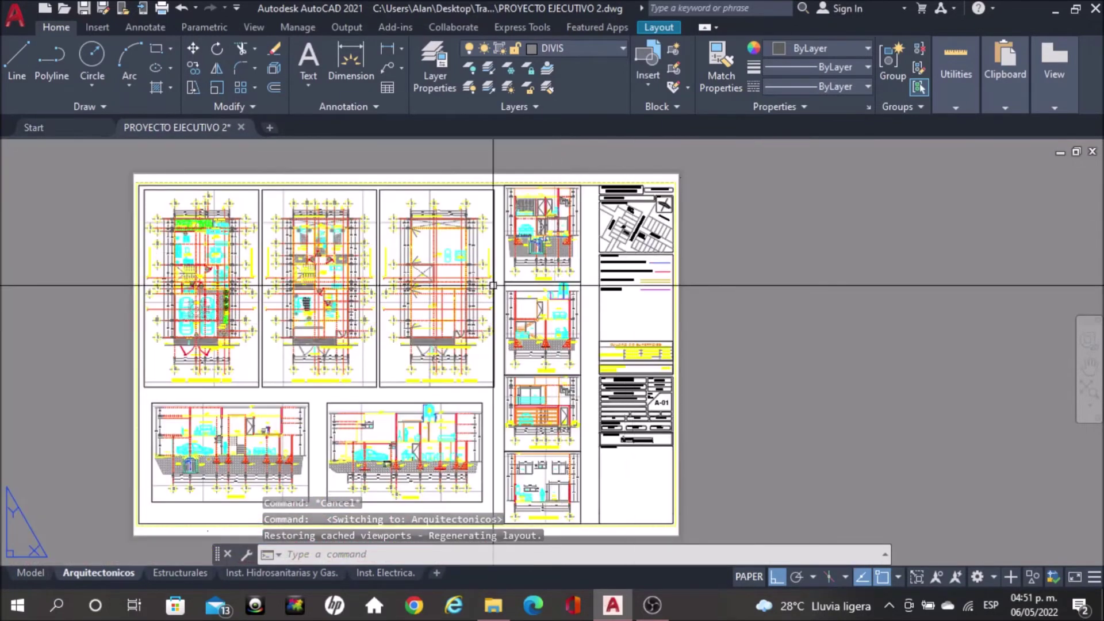
scroll(652, 229, "up", 3)
scroll(652, 229, "up", 3)
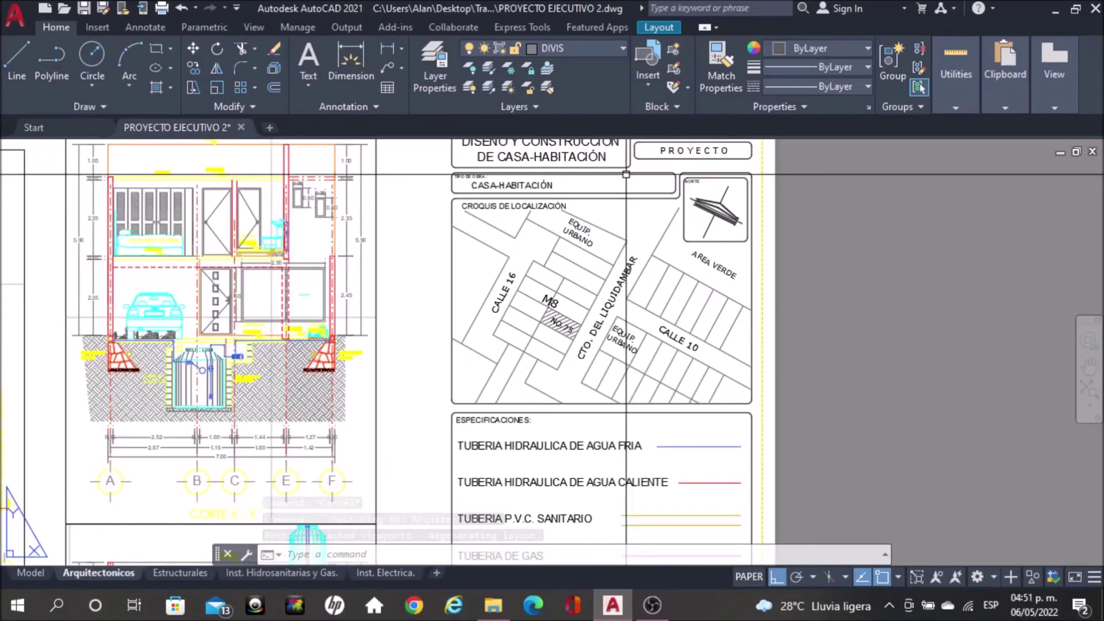
scroll(550, 222, "up", 1)
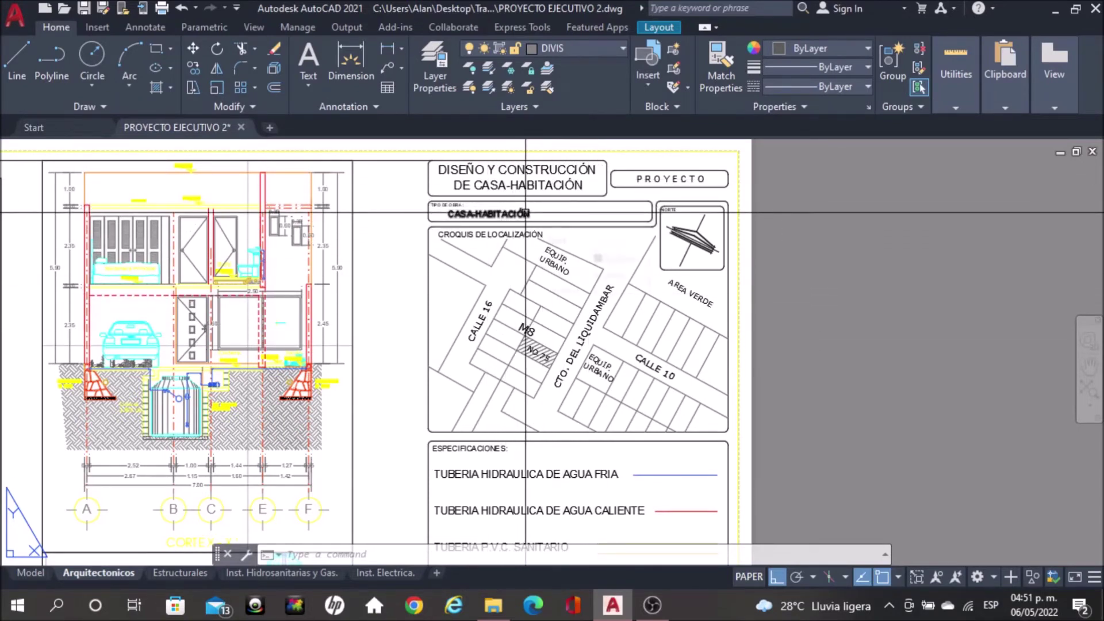
middle_click_drag(490, 504, 499, 269)
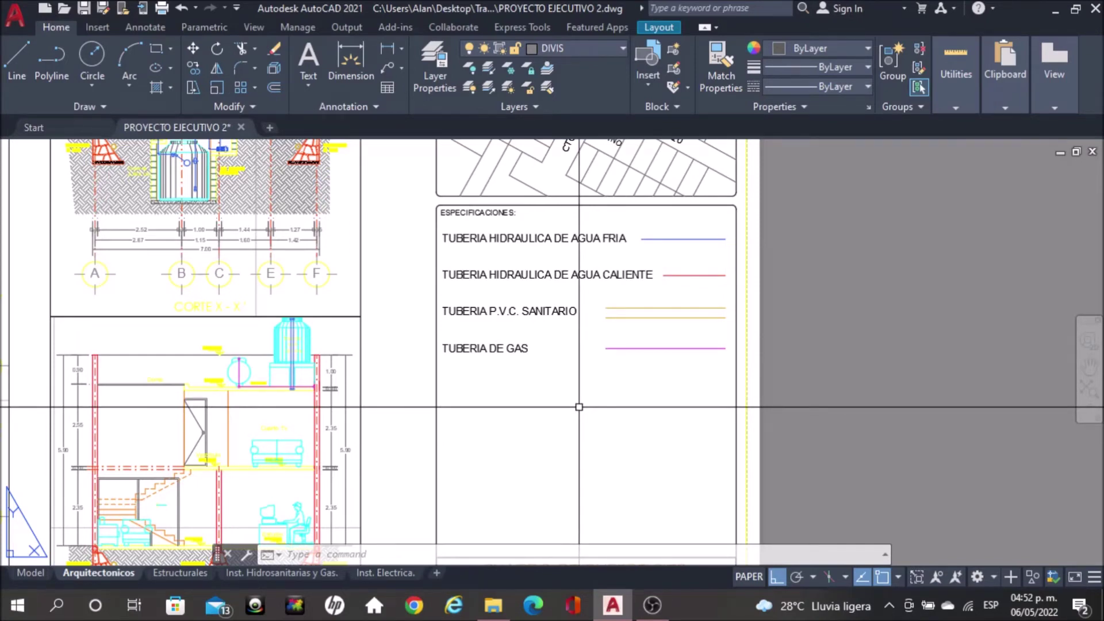
- Zoom in and out around the A-01 title block
scroll(579, 407, "down", 3)
scroll(627, 373, "down", 2)
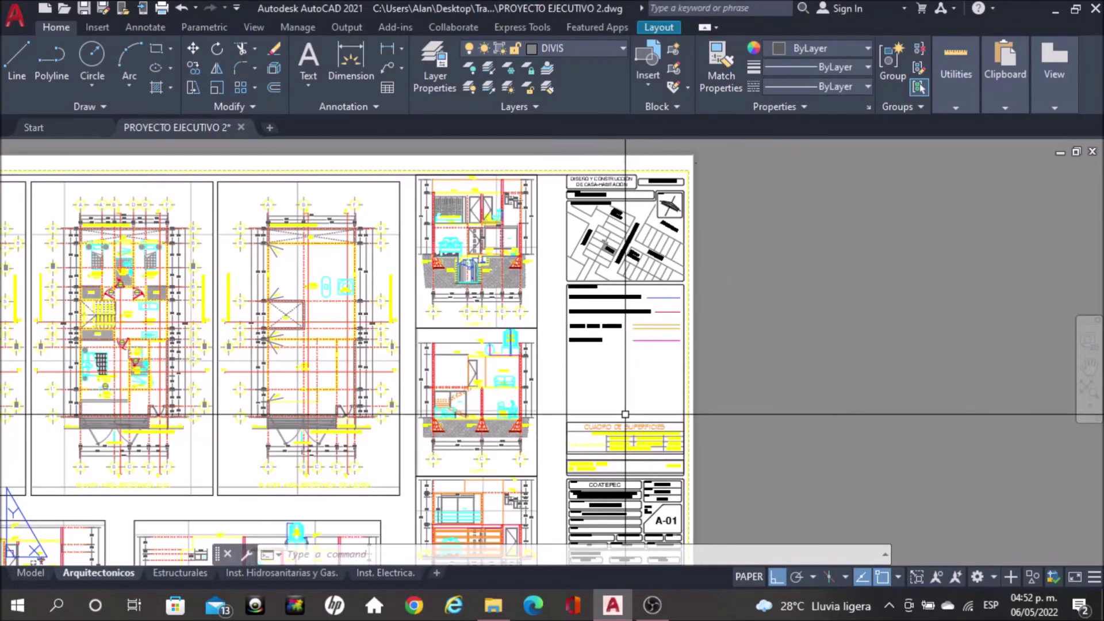
scroll(633, 345, "up", 3)
scroll(582, 407, "up", 2)
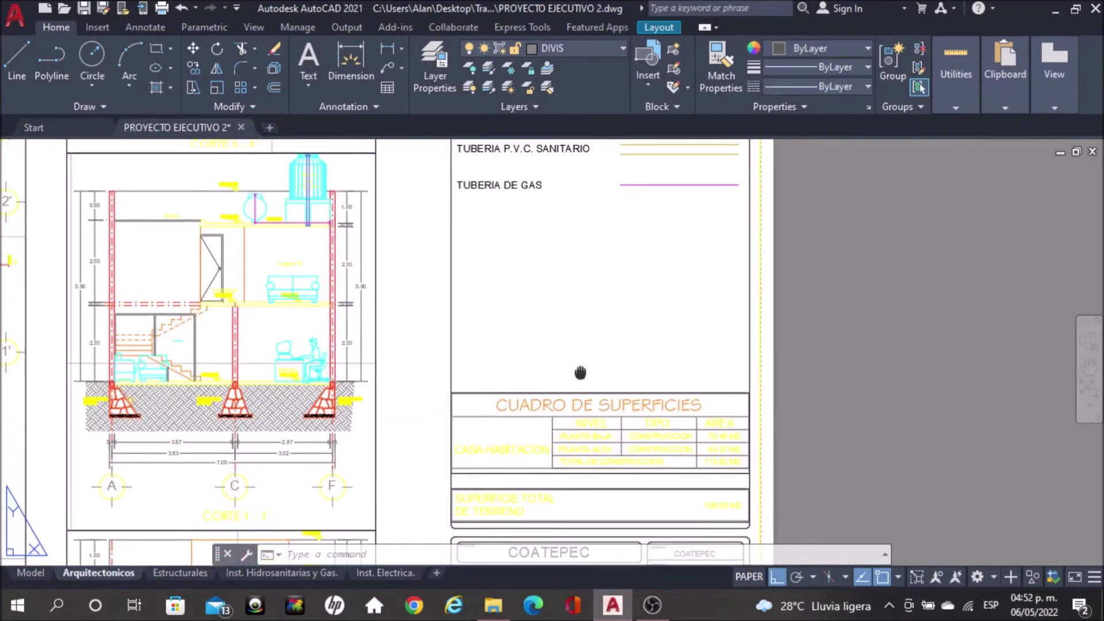
scroll(582, 408, "up", 2)
scroll(578, 214, "down", 2)
scroll(564, 345, "up", 3)
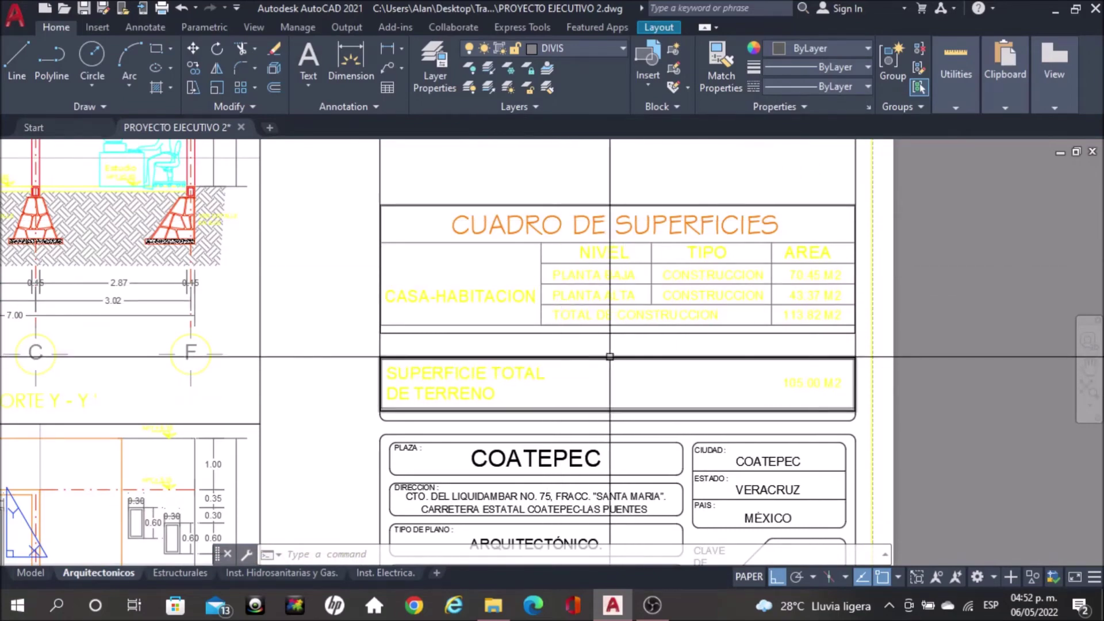
- Zoom in on the A-01 title block's graphic scale, then zoom back out
scroll(557, 208, "down", 3)
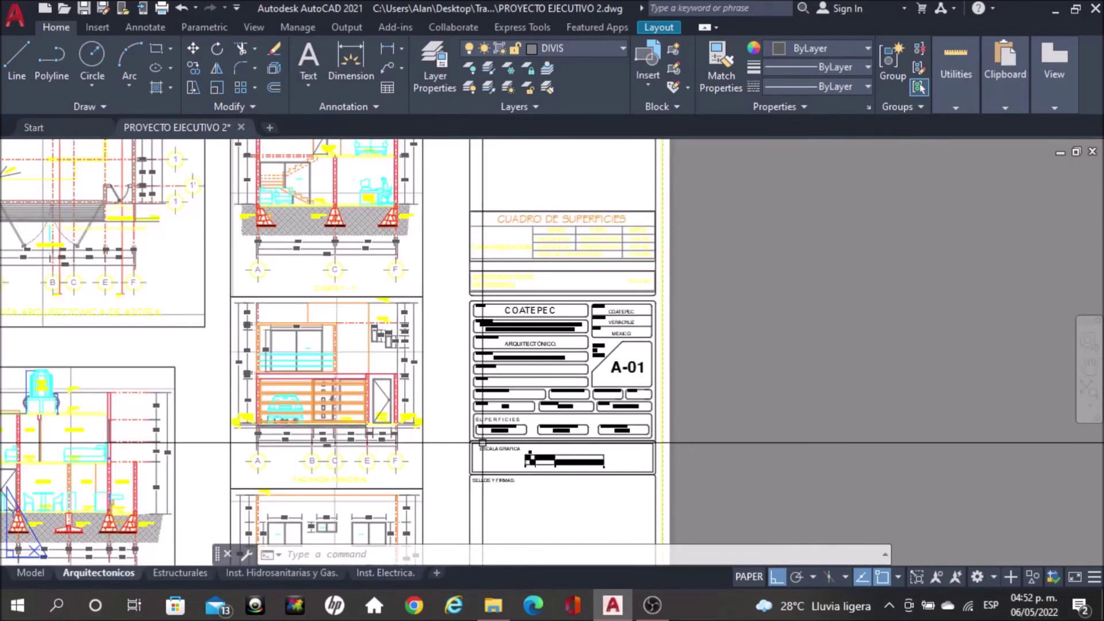
scroll(558, 207, "up", 2)
scroll(557, 207, "up", 1)
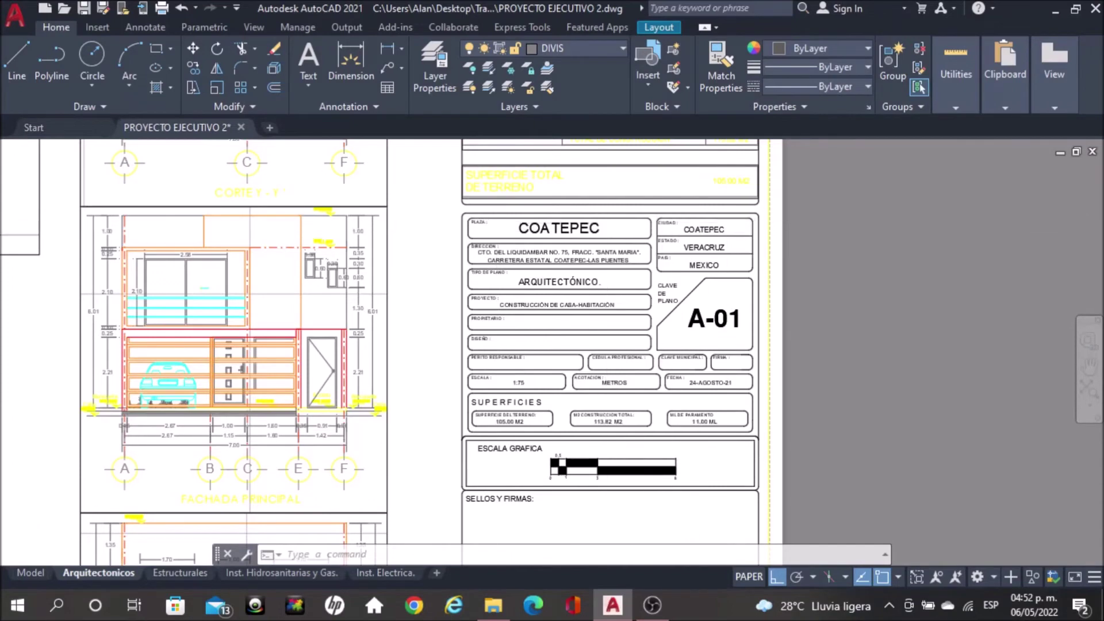
scroll(605, 223, "up", 2)
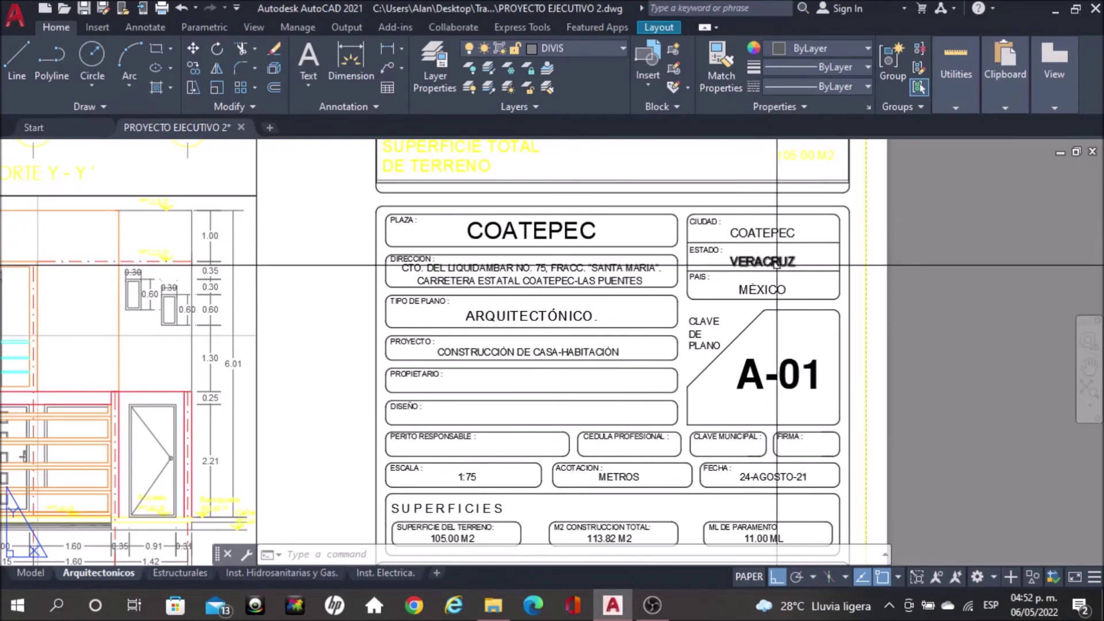
middle_click_drag(551, 406, 531, 304)
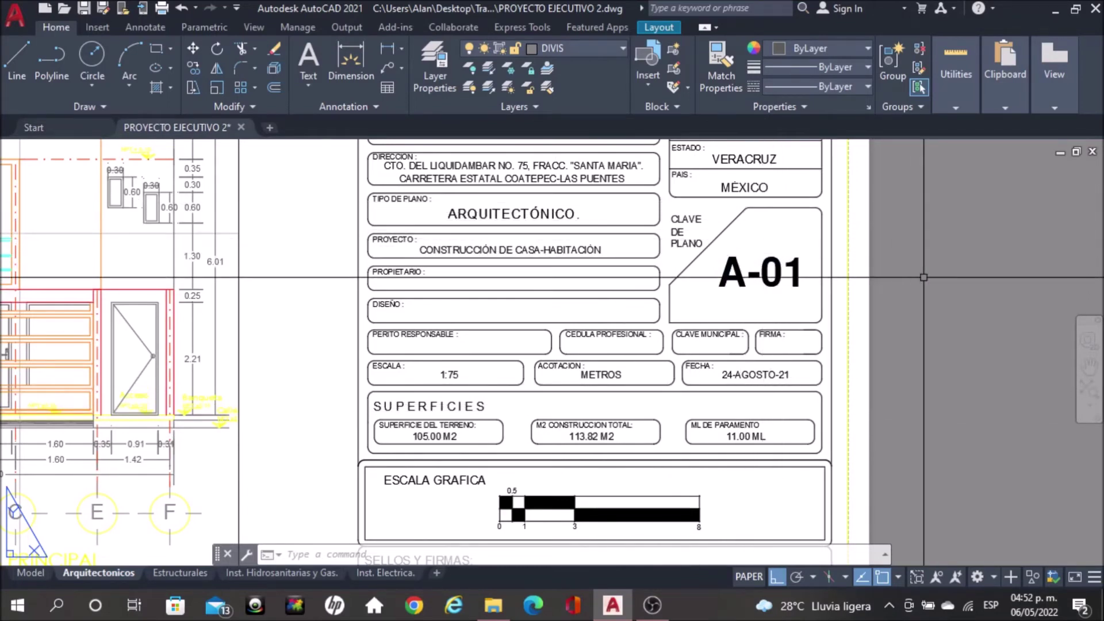
scroll(826, 278, "down", 2)
scroll(824, 278, "down", 2)
scroll(821, 278, "up", 2)
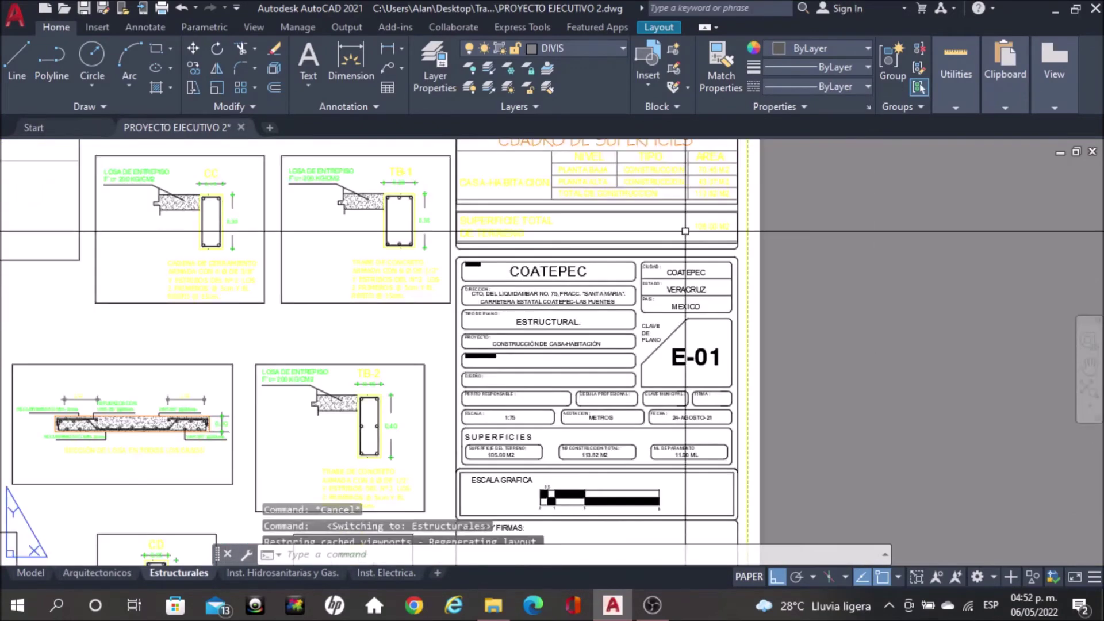
- Zoom out to see the whole E-01 Estructural sheet
scroll(678, 356, "down", 2)
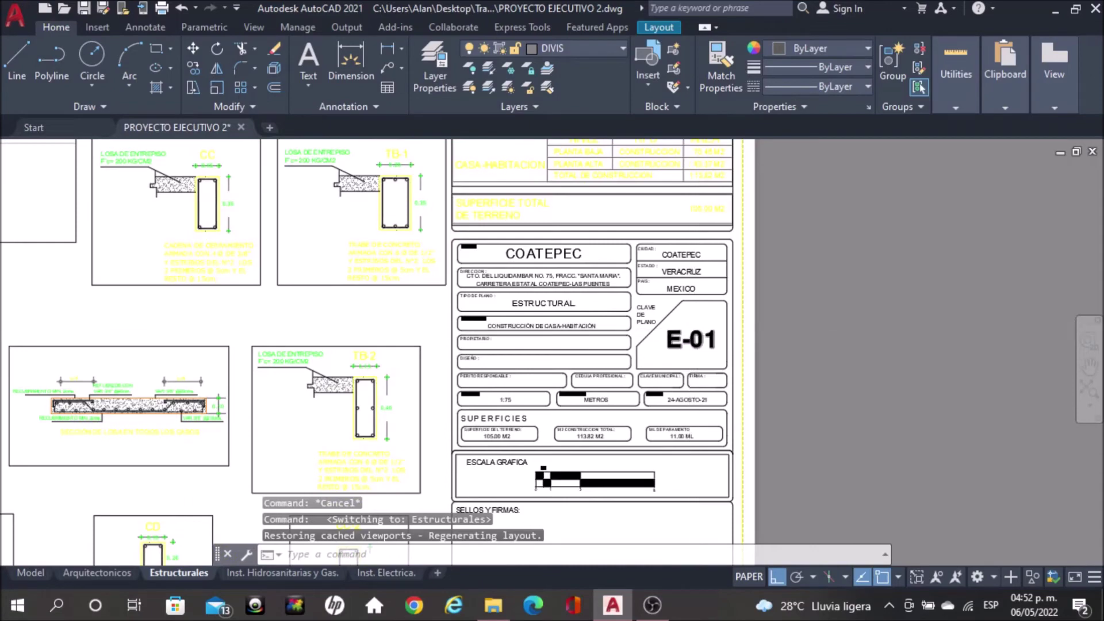
scroll(678, 357, "down", 2)
scroll(679, 356, "down", 2)
scroll(604, 370, "down", 2)
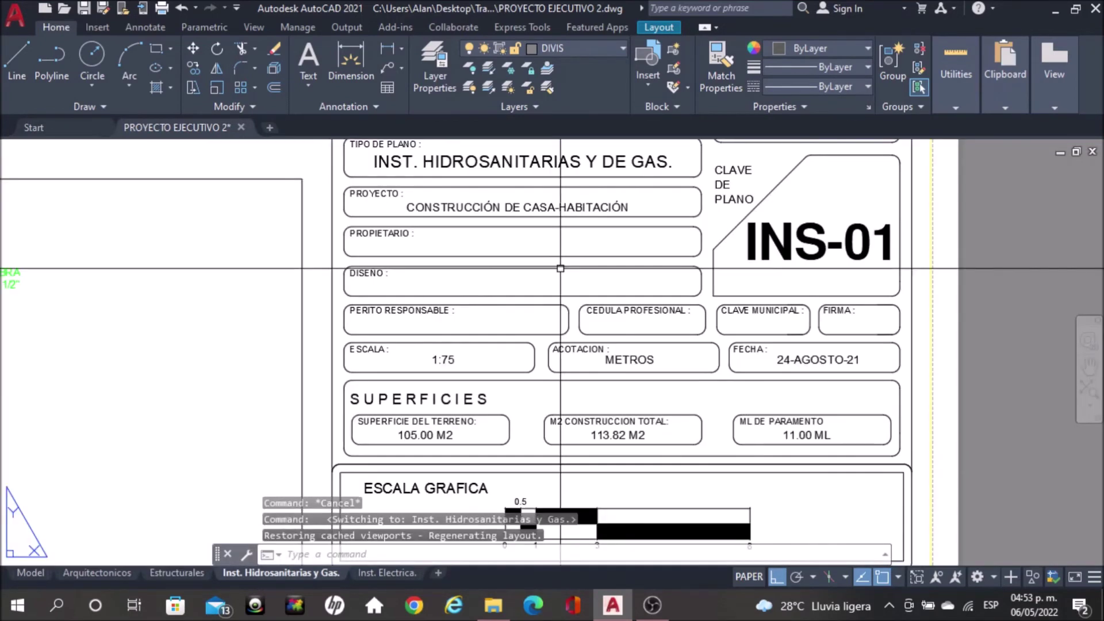
- Zoom around the INS-01 sheet and shift it slightly lower in view
scroll(710, 310, "down", 3)
scroll(709, 305, "up", 3)
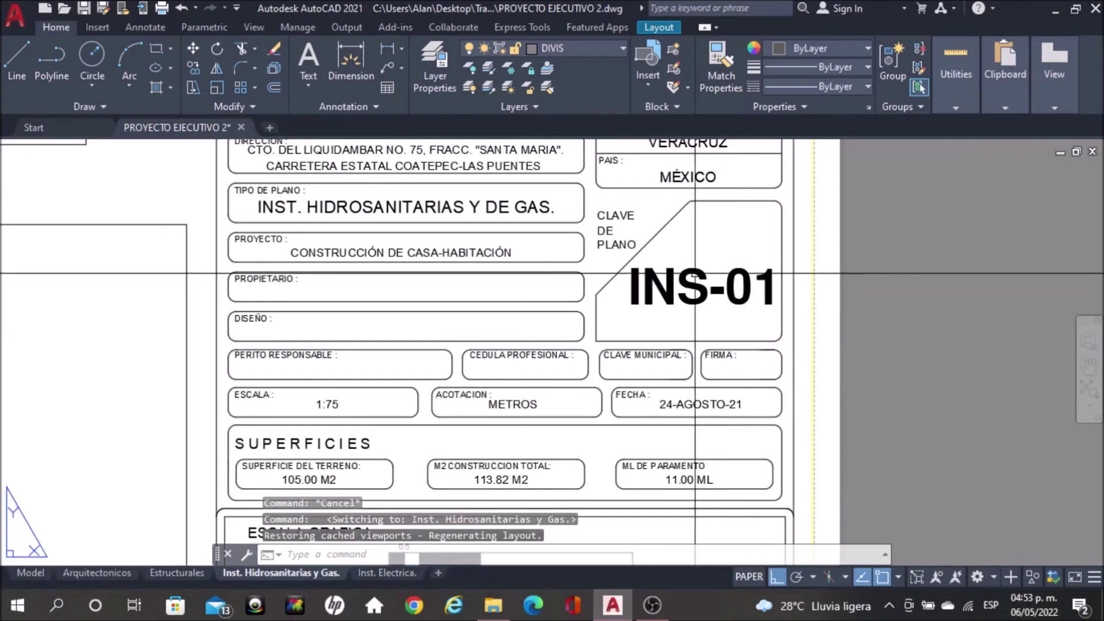
scroll(709, 290, "down", 3)
scroll(710, 291, "down", 2)
scroll(709, 290, "down", 2)
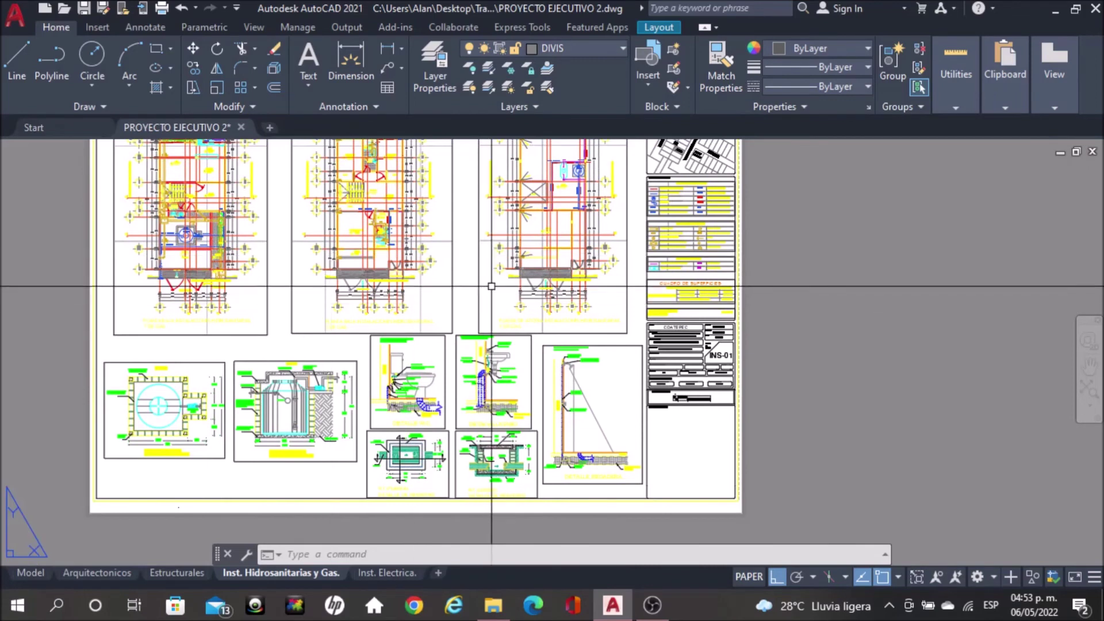
middle_click_drag(389, 286, 390, 308)
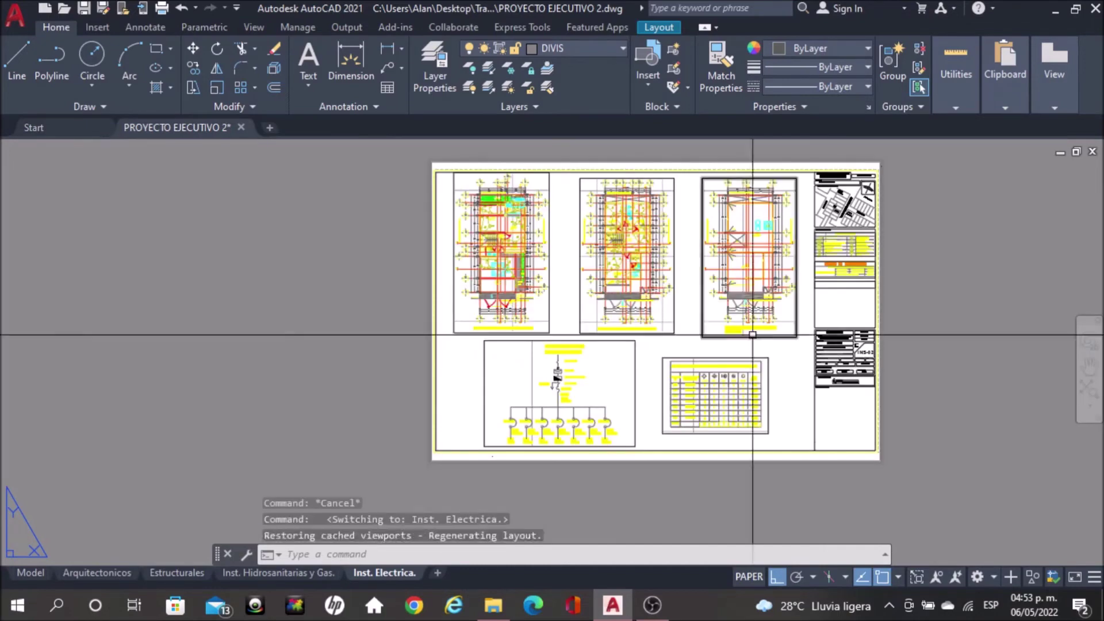
- Zoom in and pan across the enlarged INS-02 electrical installation sheet
scroll(878, 360, "up", 4)
scroll(877, 359, "up", 1)
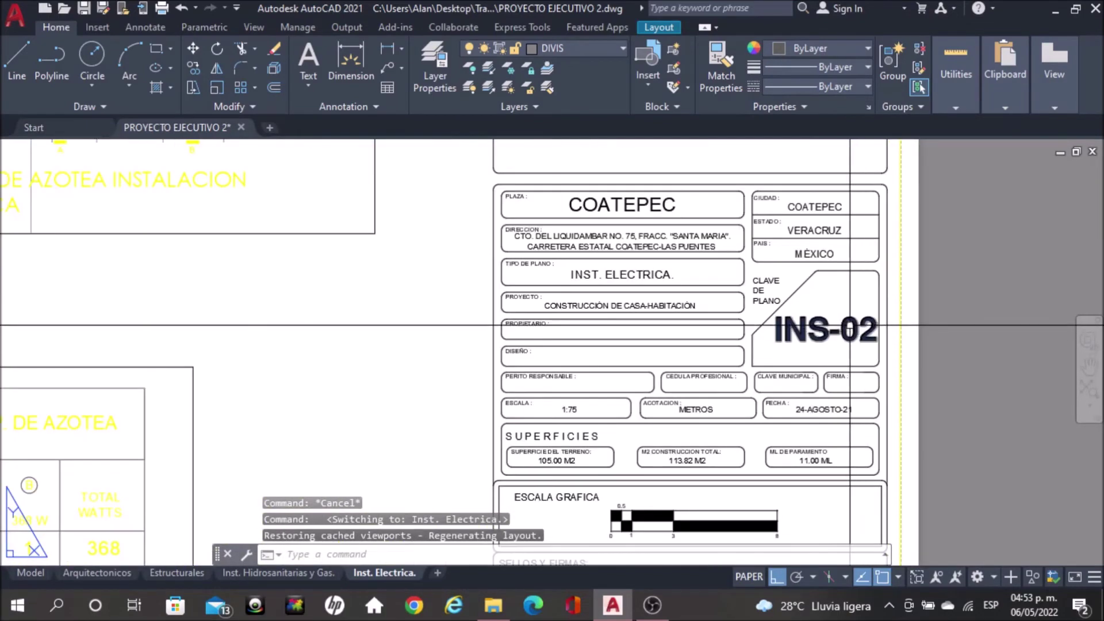
scroll(878, 360, "down", 1)
scroll(874, 359, "down", 2)
scroll(796, 371, "up", 2)
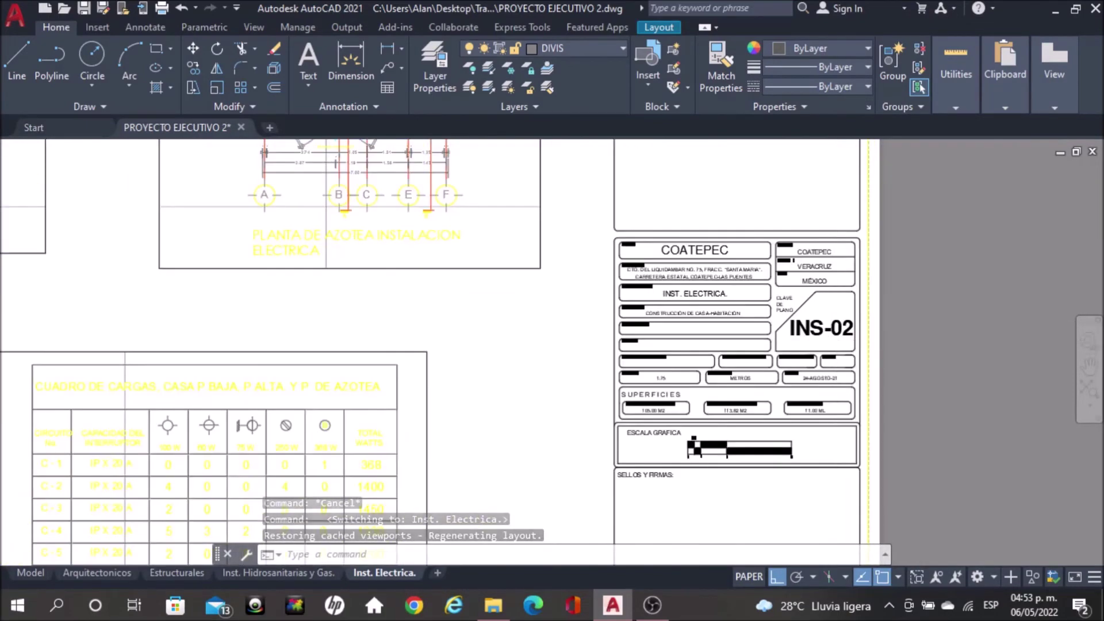
scroll(796, 371, "up", 2)
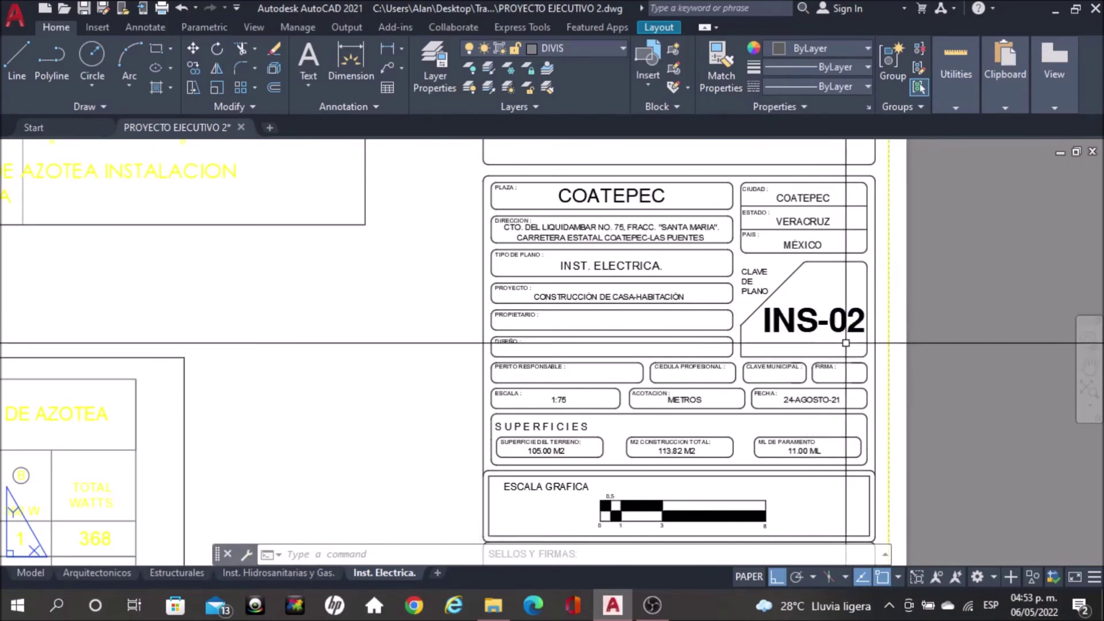
scroll(796, 371, "down", 3)
scroll(839, 351, "down", 3)
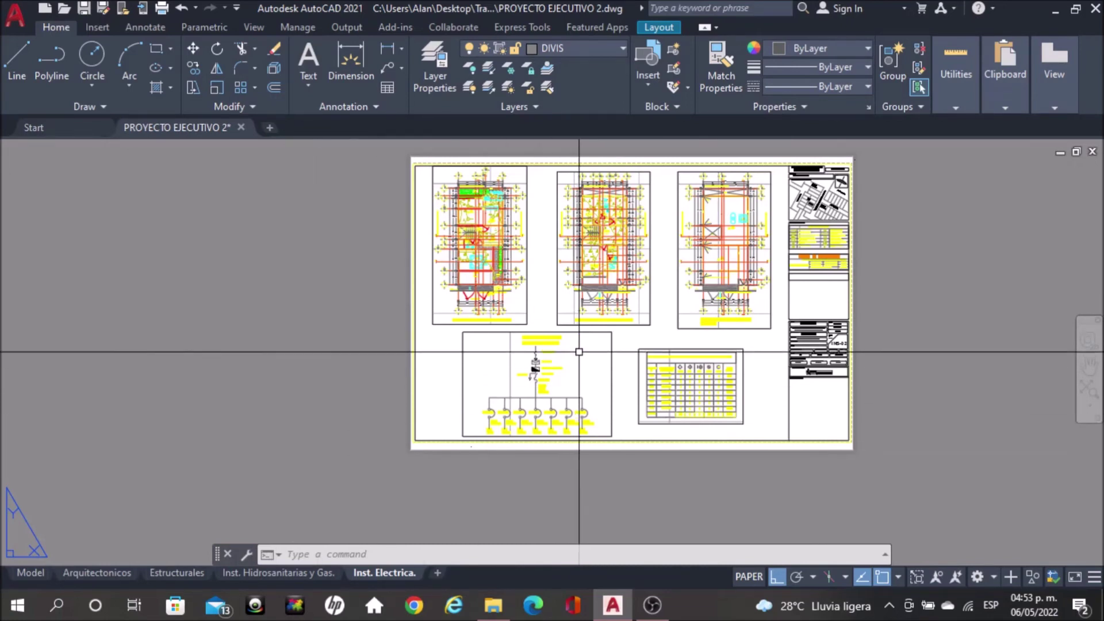
scroll(579, 343, "up", 4)
middle_click_drag(655, 300, 489, 295)
scroll(530, 290, "down", 2)
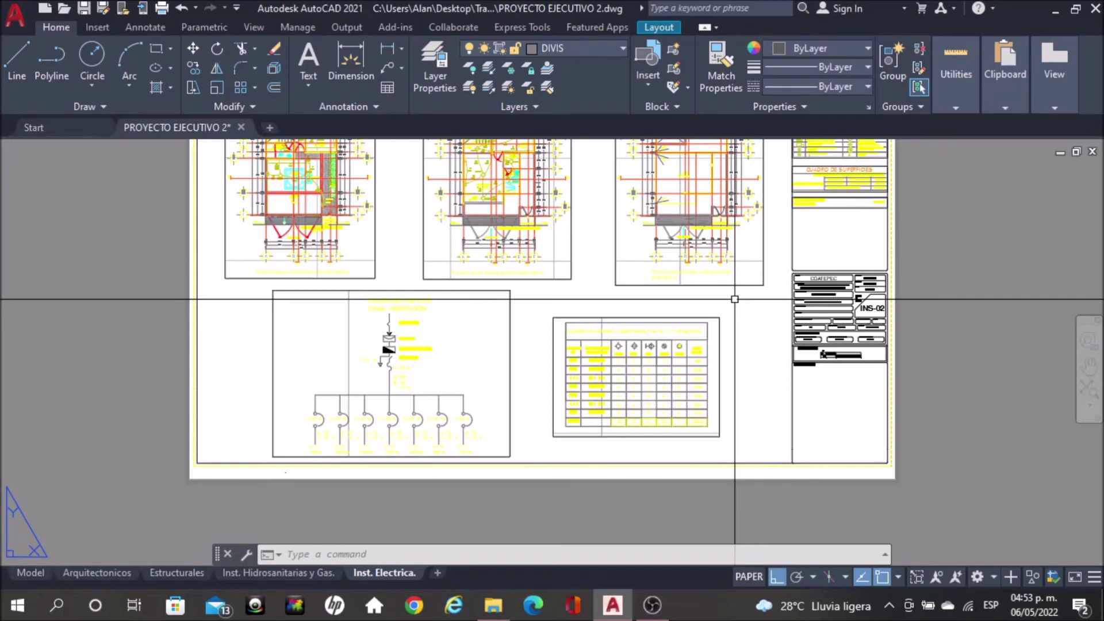
- Zoom over more INS-02 details, then return to model space showing all drawings
scroll(863, 315, "up", 2)
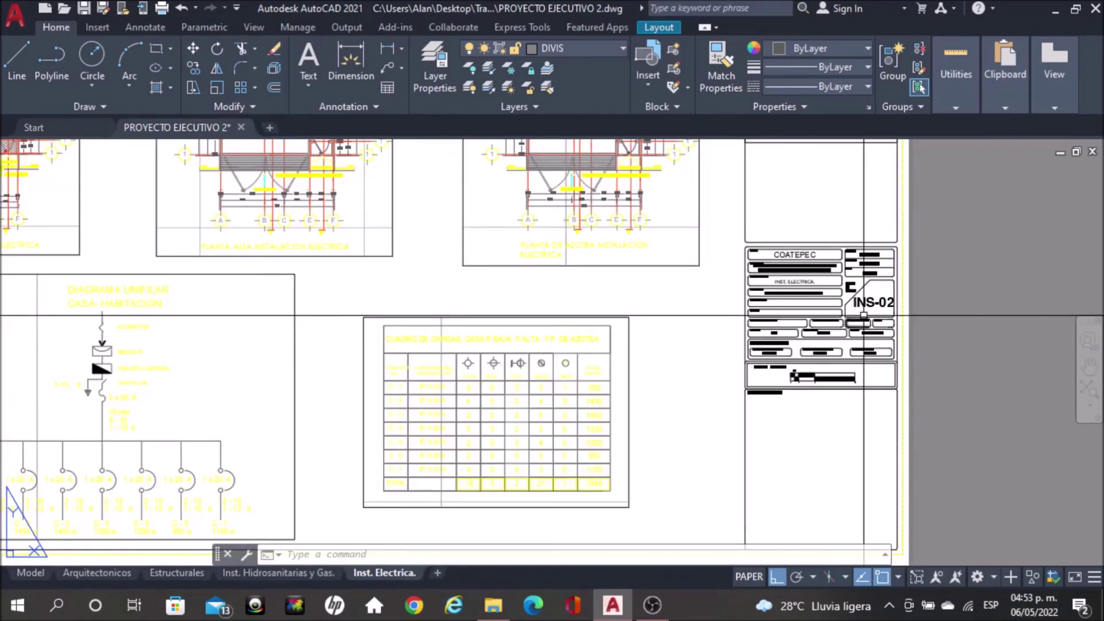
scroll(742, 353, "up", 1)
scroll(741, 352, "up", 1)
scroll(741, 352, "down", 1)
scroll(390, 528, "down", 1)
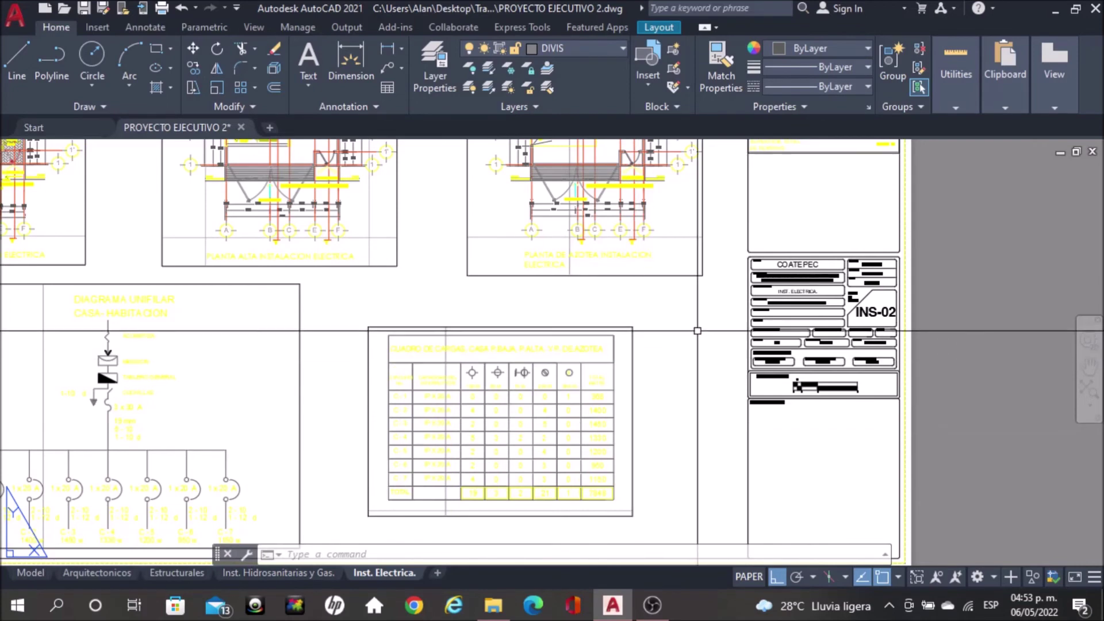
scroll(894, 312, "up", 2)
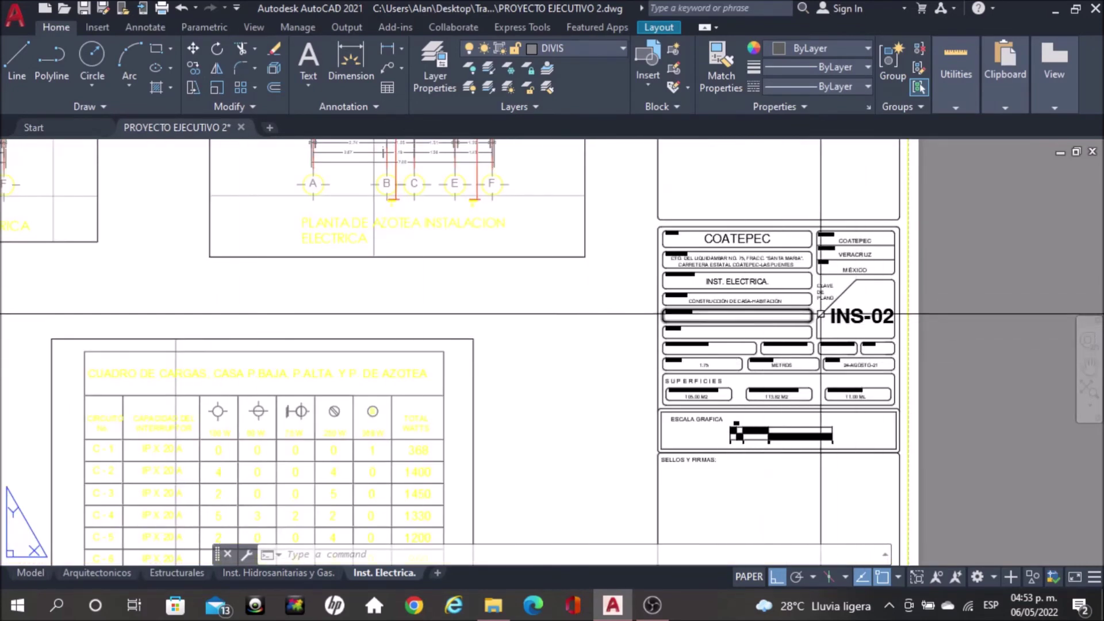
scroll(872, 326, "down", 2)
scroll(744, 365, "down", 2)
scroll(729, 365, "down", 2)
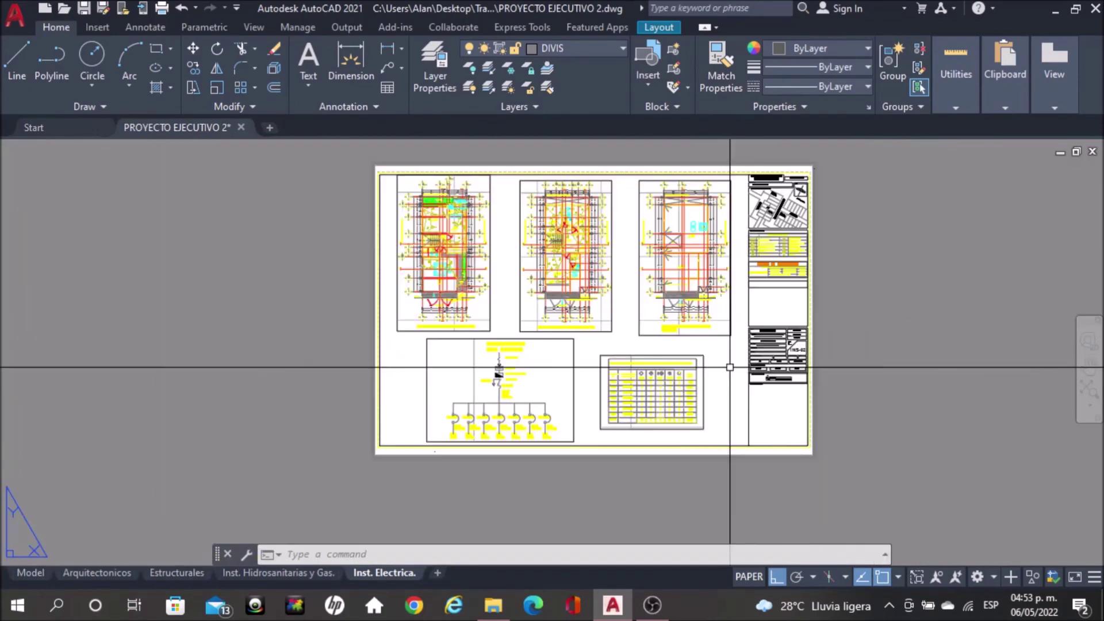
scroll(583, 298, "up", 2)
scroll(582, 290, "down", 2)
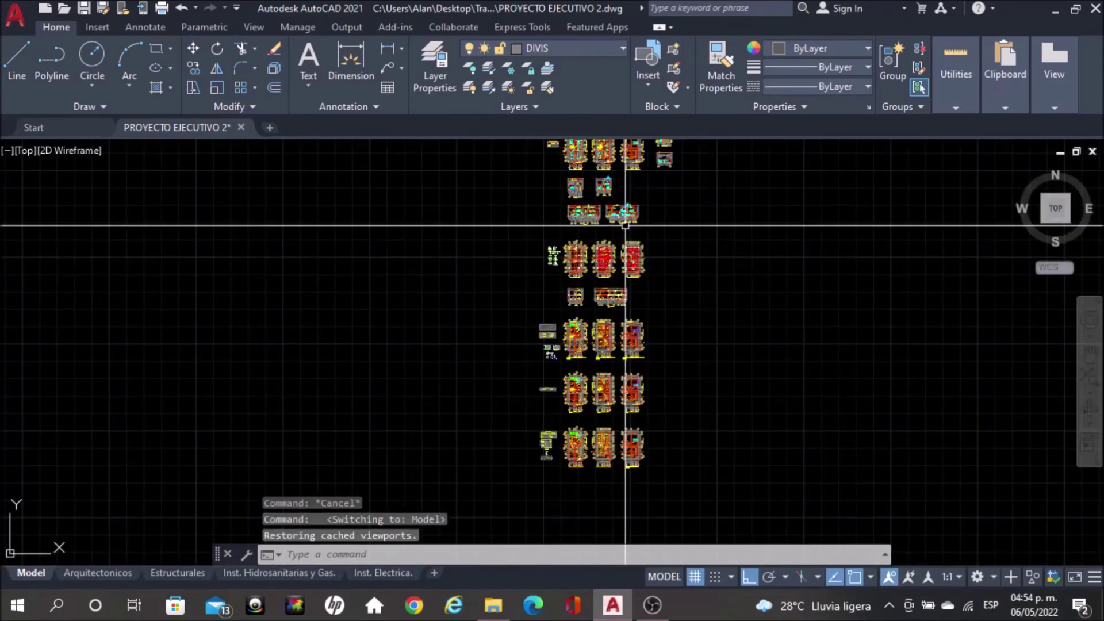
middle_click_drag(628, 226, 607, 311)
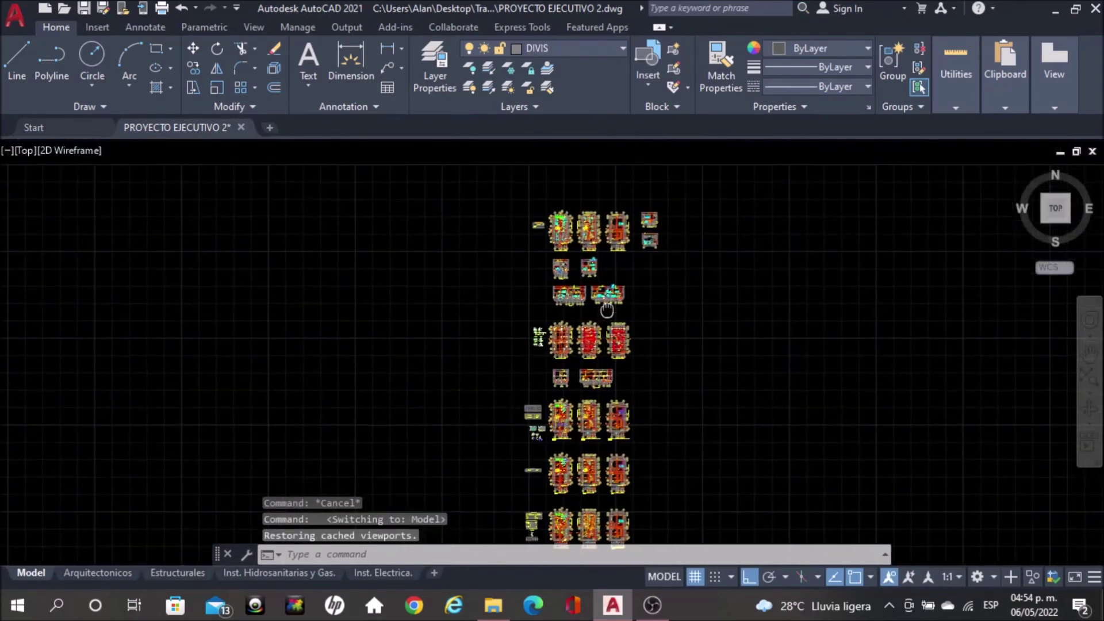
scroll(598, 180, "up", 3)
scroll(582, 230, "up", 3)
scroll(552, 220, "down", 1)
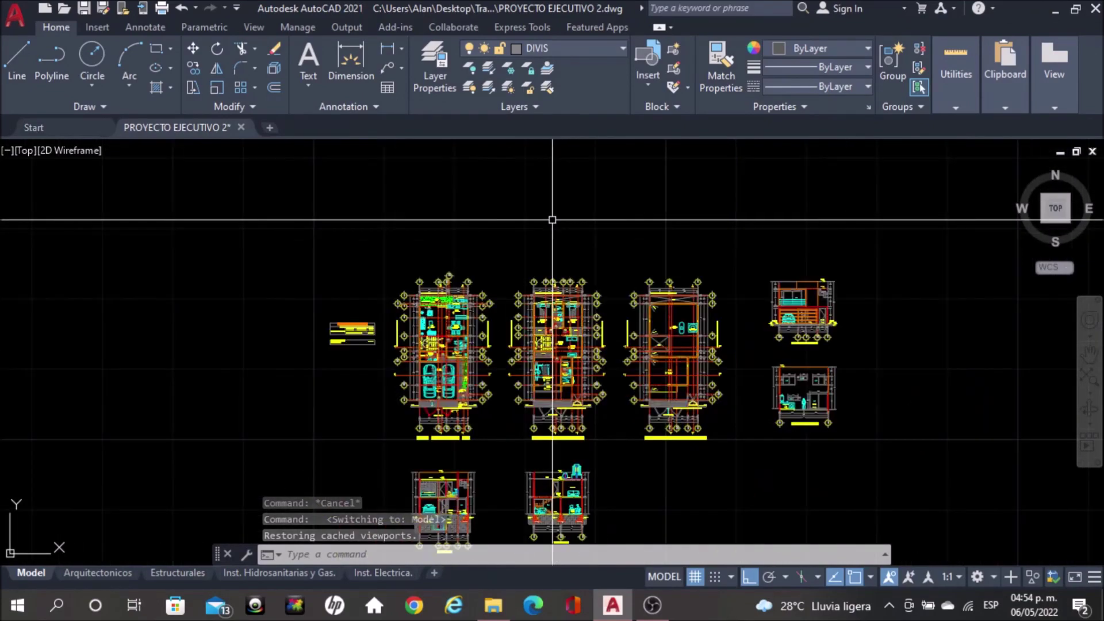
middle_click_drag(547, 391, 537, 249)
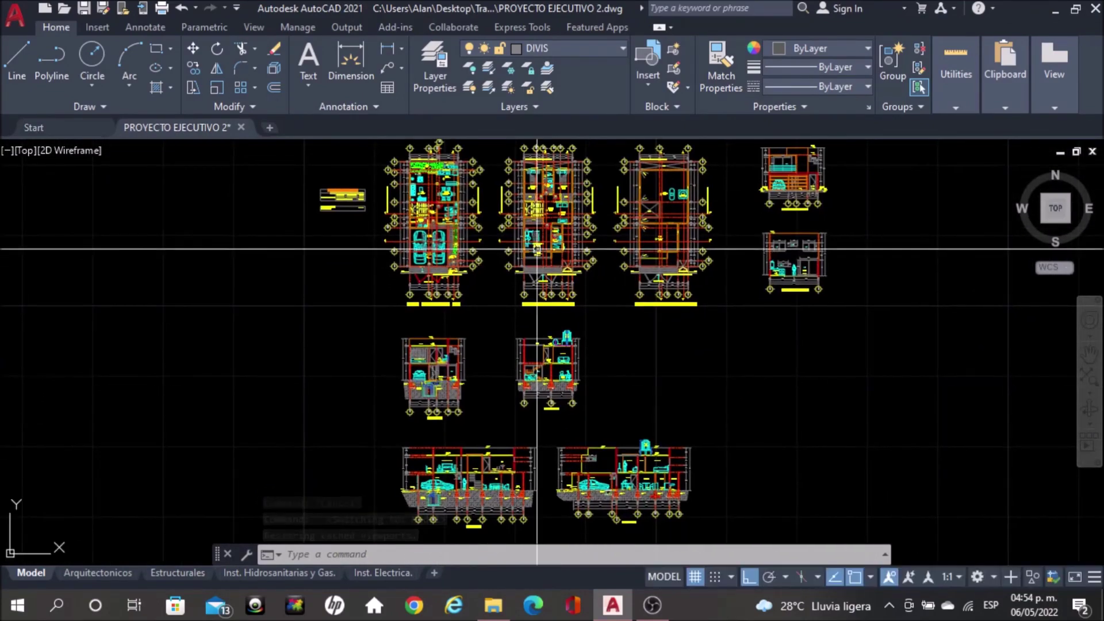
scroll(619, 291, "down", 2)
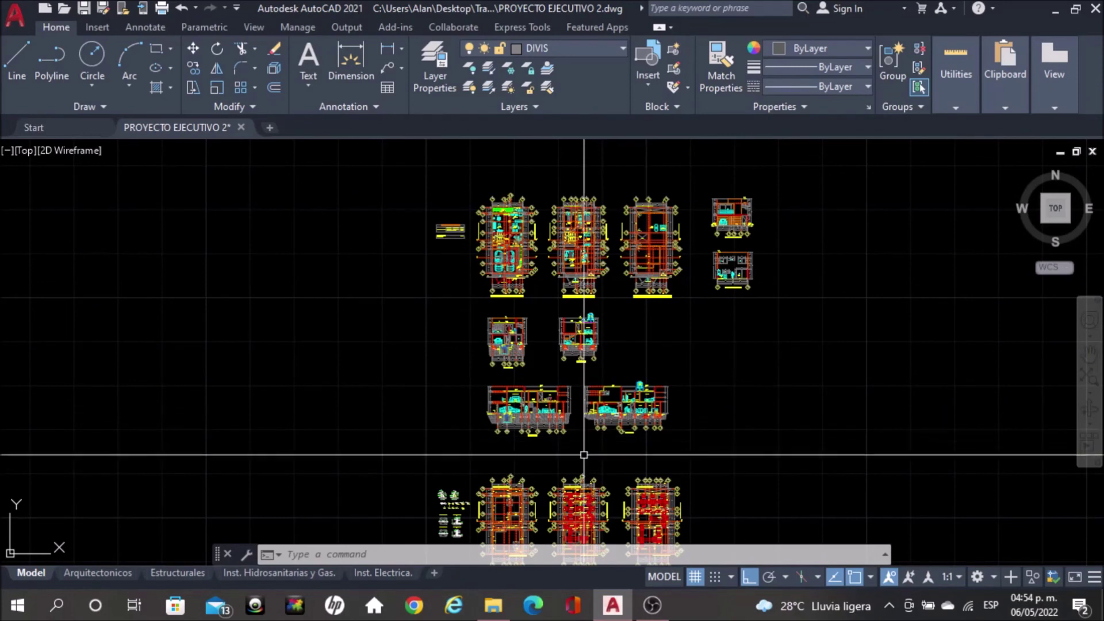
scroll(575, 460, "up", 2)
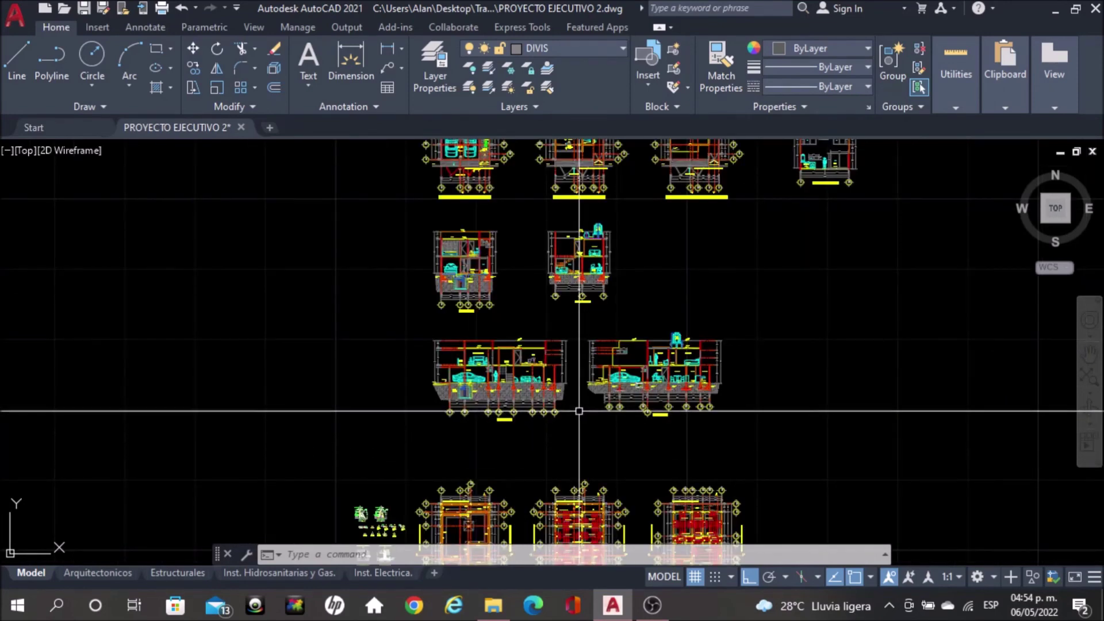
scroll(579, 413, "up", 2)
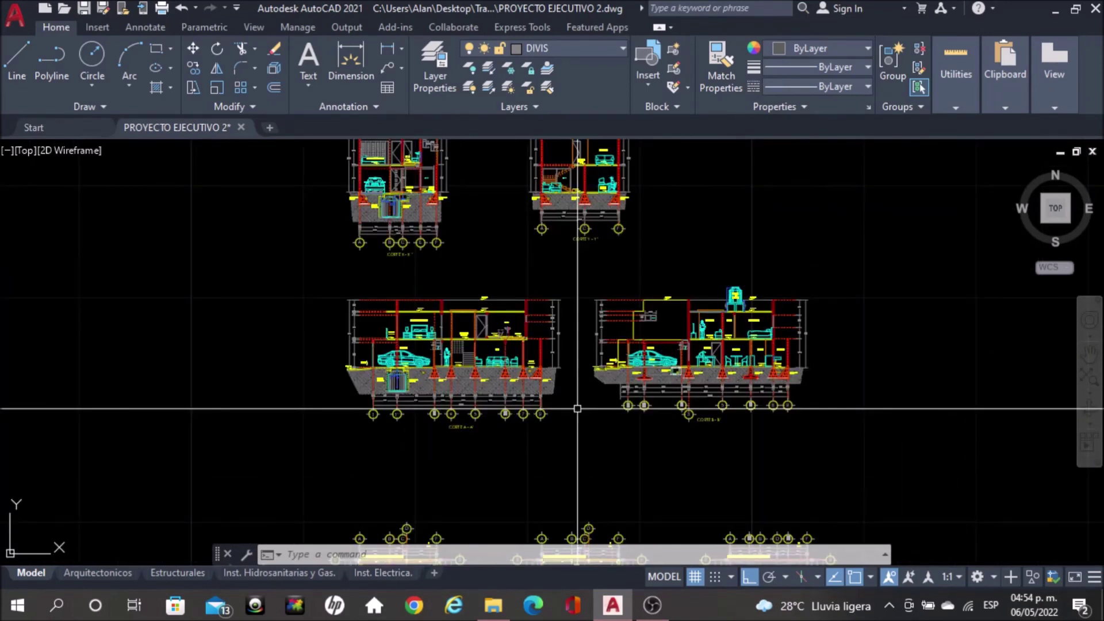
scroll(577, 380, "down", 2)
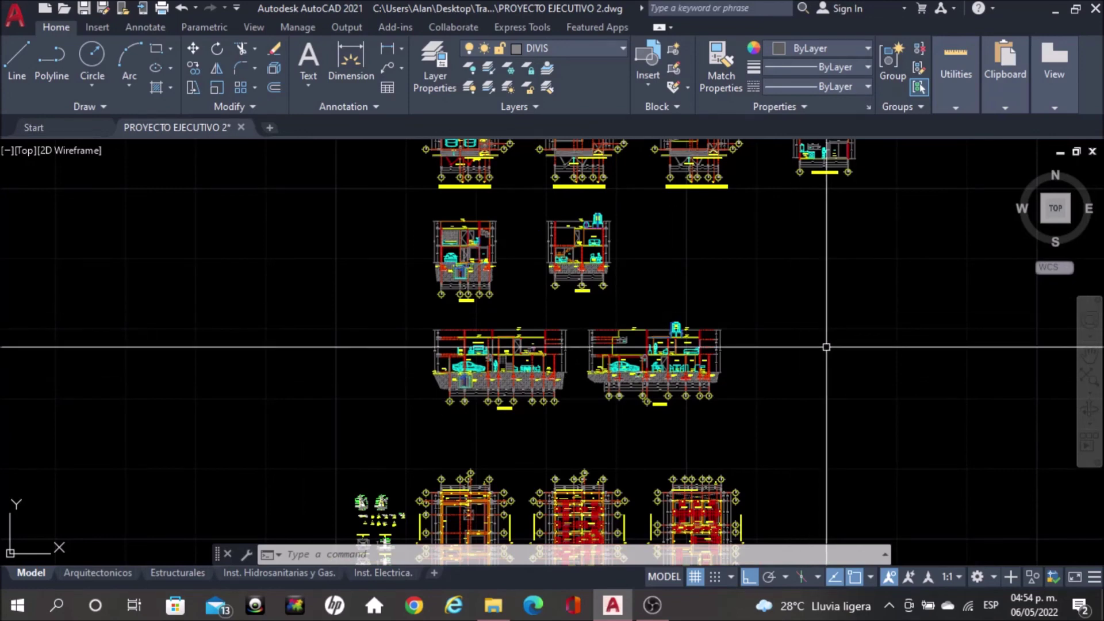